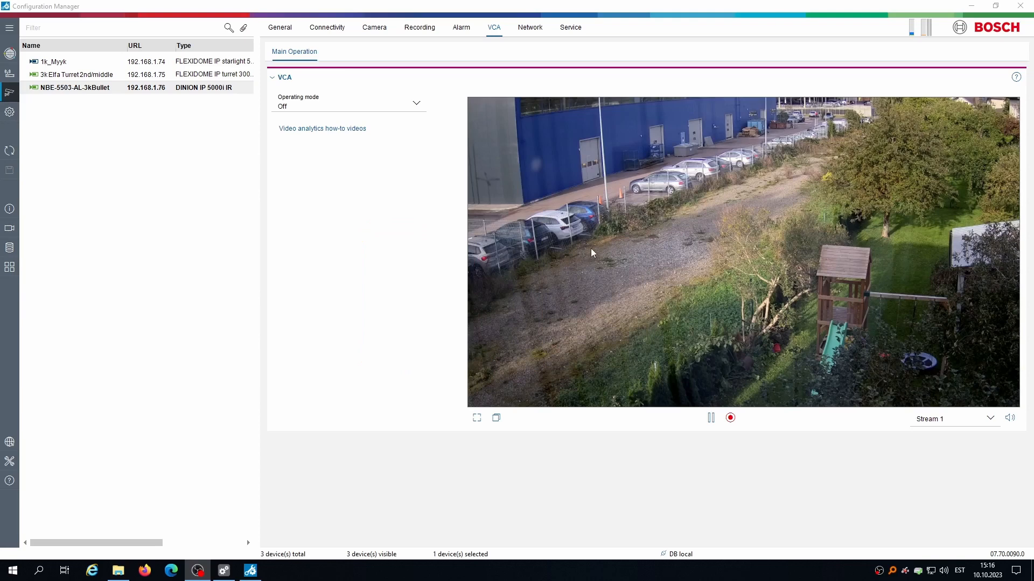
Set the VCA operating mode to profile #1 and apply the Traffic incidents scenario defaults.
{"action": "left_click", "coordinate": [413, 107]}
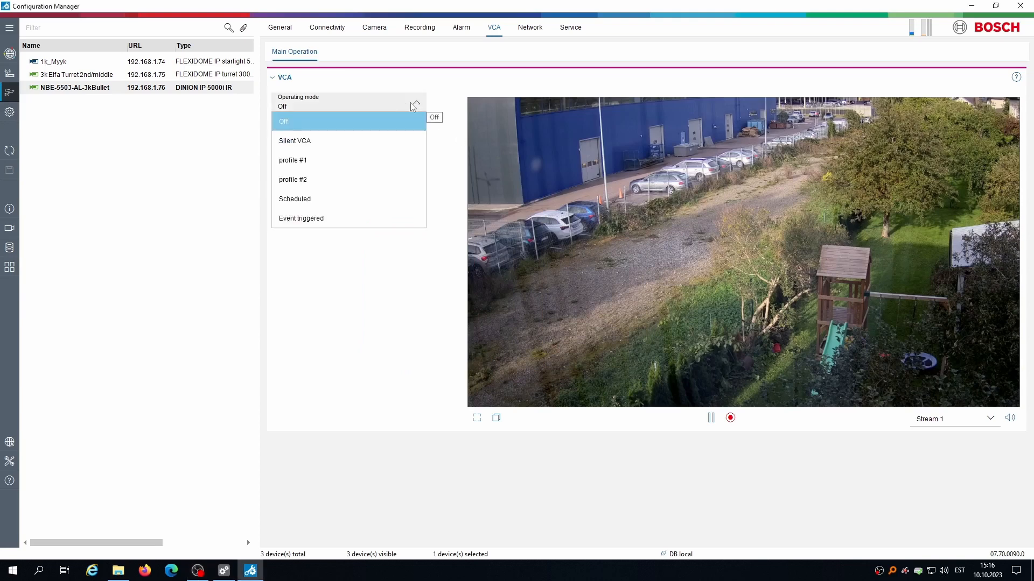
{"action": "left_click", "coordinate": [294, 161]}
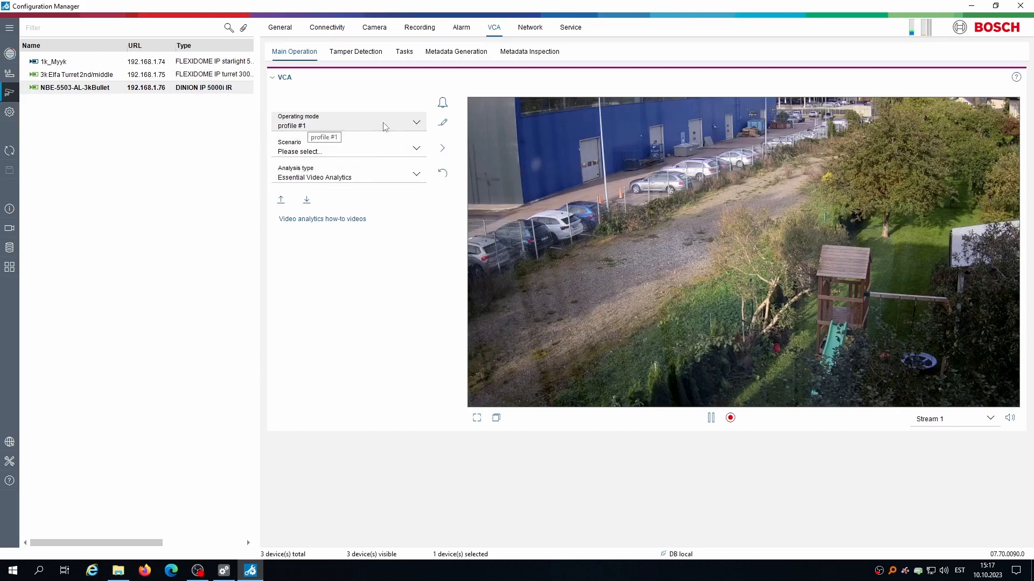
{"action": "left_click", "coordinate": [414, 150]}
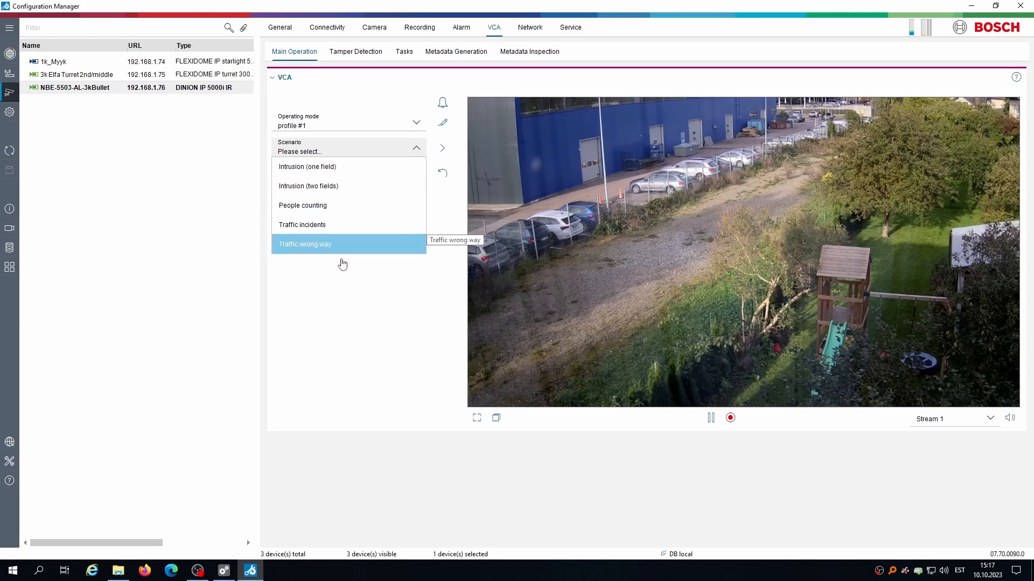
{"action": "left_click", "coordinate": [339, 230]}
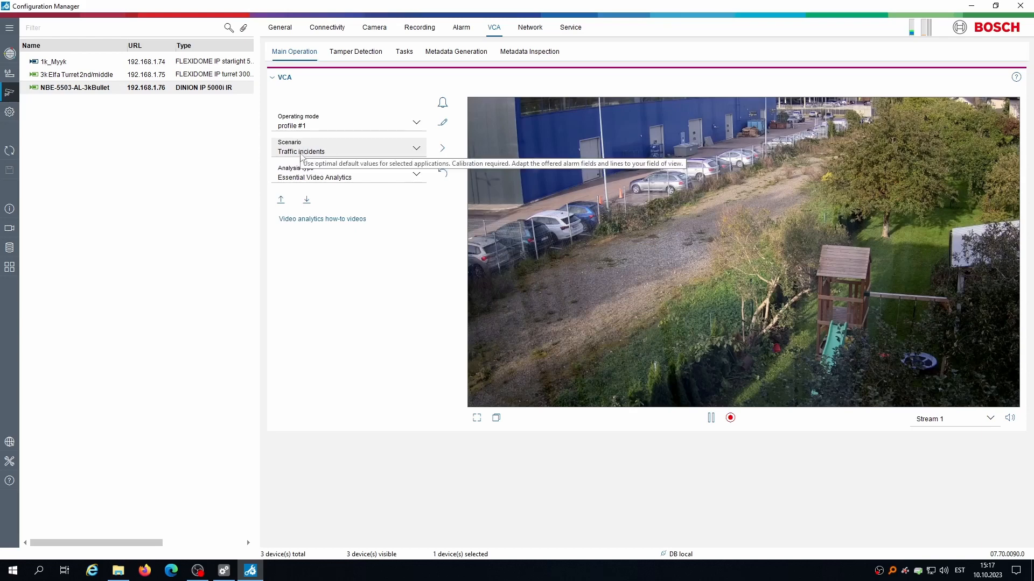
{"action": "left_click", "coordinate": [443, 151]}
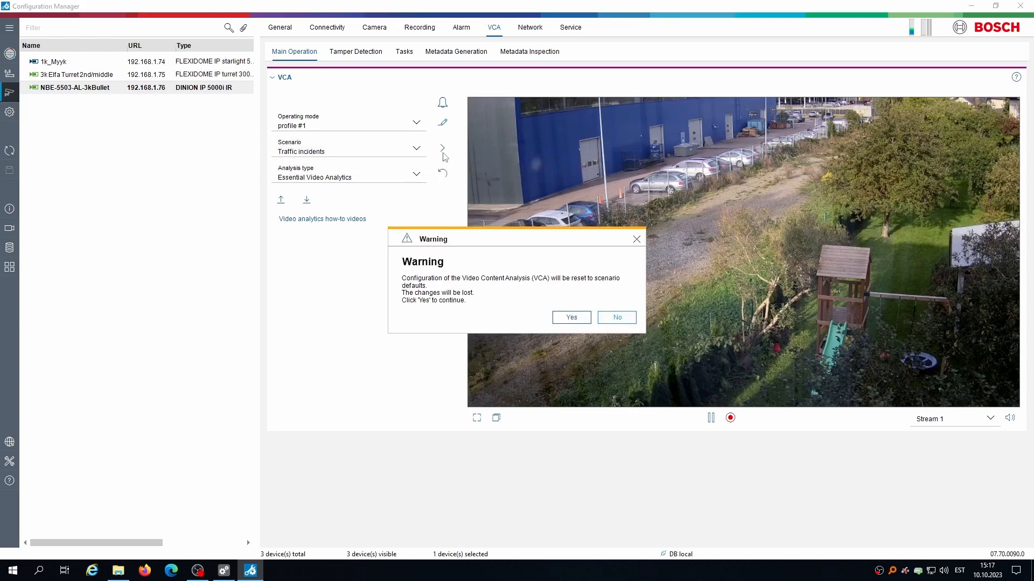
{"action": "left_click", "coordinate": [566, 321]}
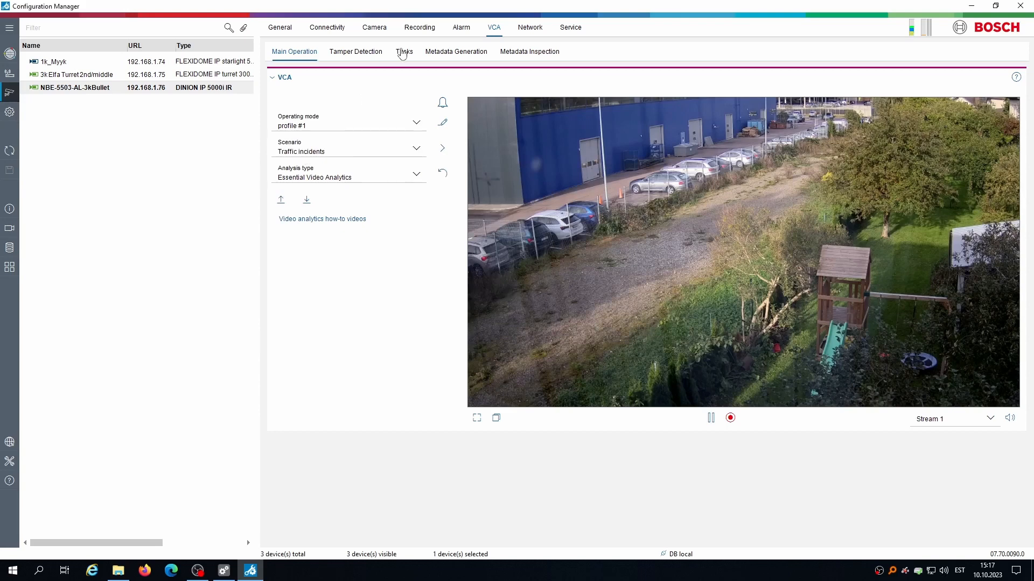
Delete all the preset VCA tasks: Dropped object, Stopped vehicle, Slow vehicle, Pedestrian and Wrong way.
{"action": "left_click", "coordinate": [403, 52]}
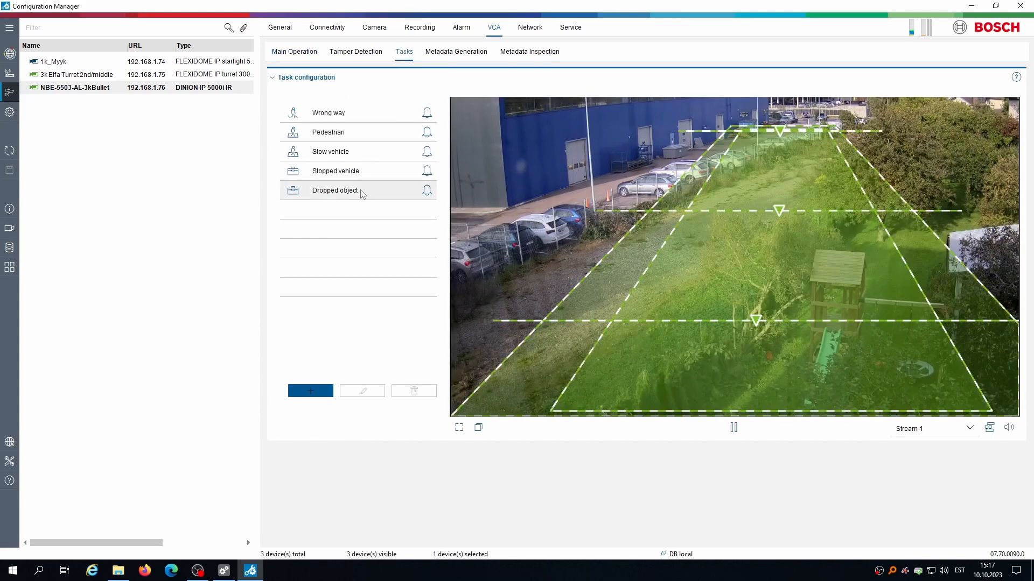
{"action": "left_click", "coordinate": [337, 191]}
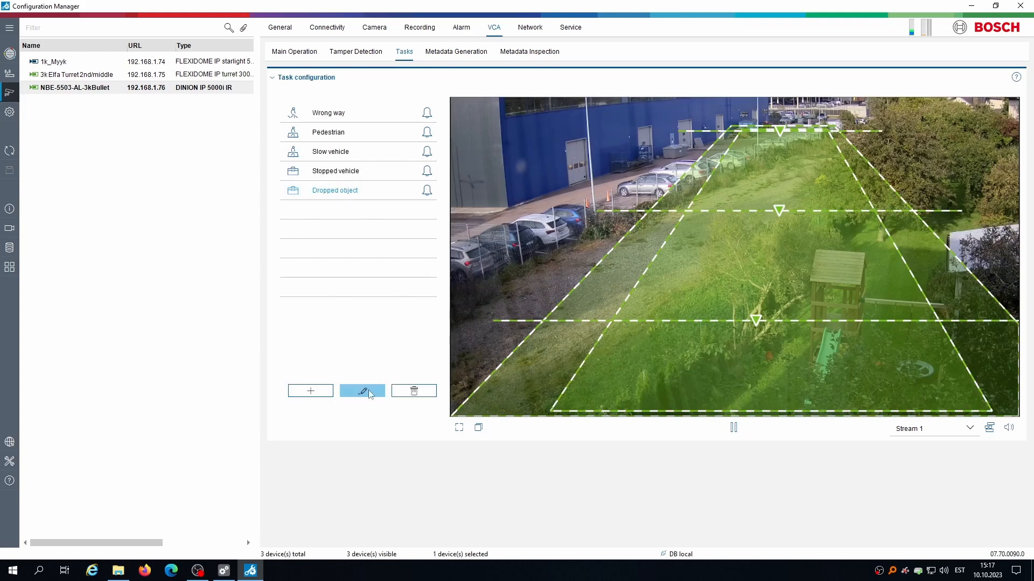
{"action": "left_click", "coordinate": [406, 393]}
{"action": "left_click", "coordinate": [337, 178]}
{"action": "left_click", "coordinate": [406, 393]}
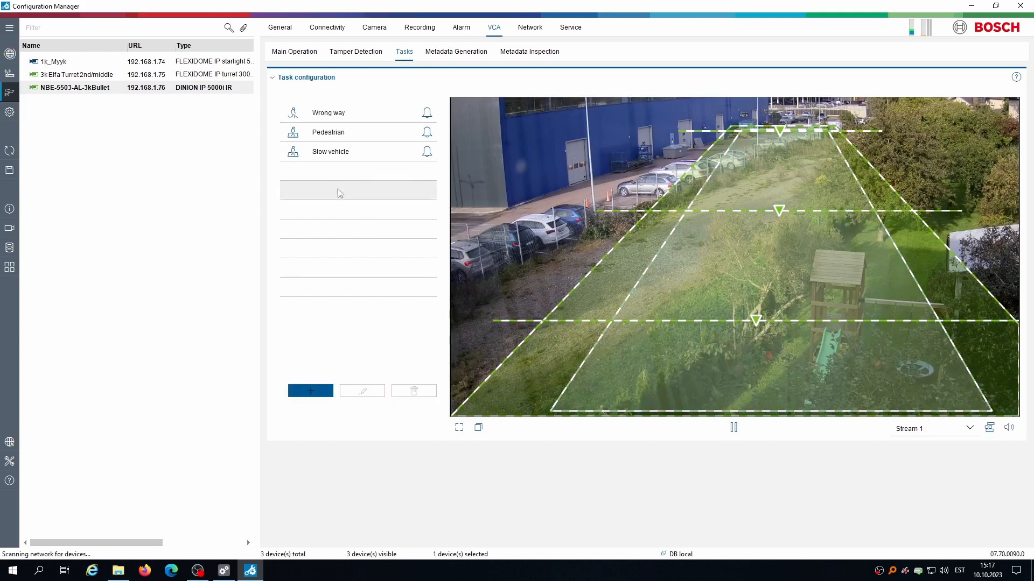
{"action": "left_click", "coordinate": [414, 391]}
{"action": "left_click", "coordinate": [338, 133]}
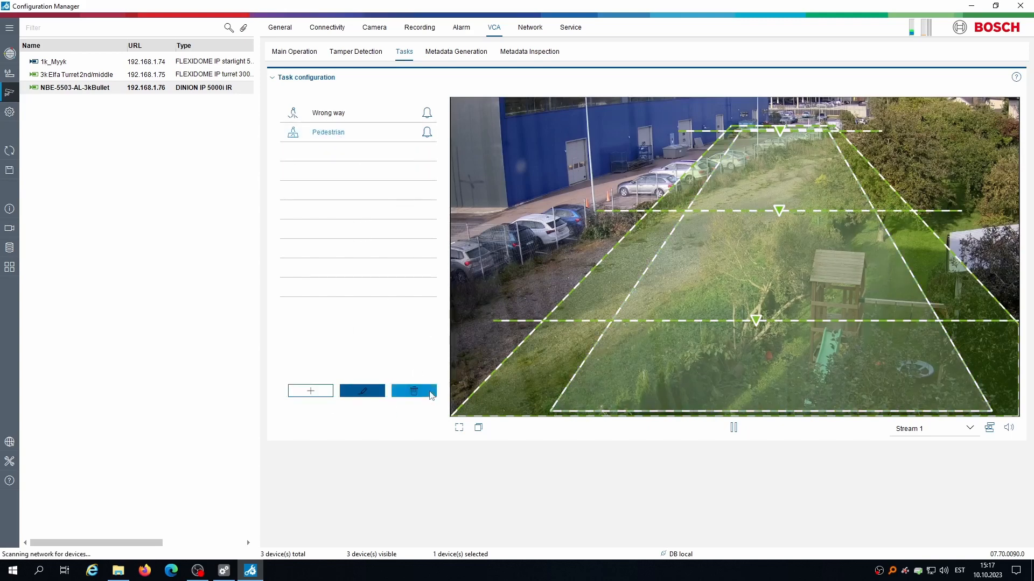
{"action": "left_click", "coordinate": [414, 391]}
{"action": "left_click", "coordinate": [329, 113]}
{"action": "left_click", "coordinate": [413, 391]}
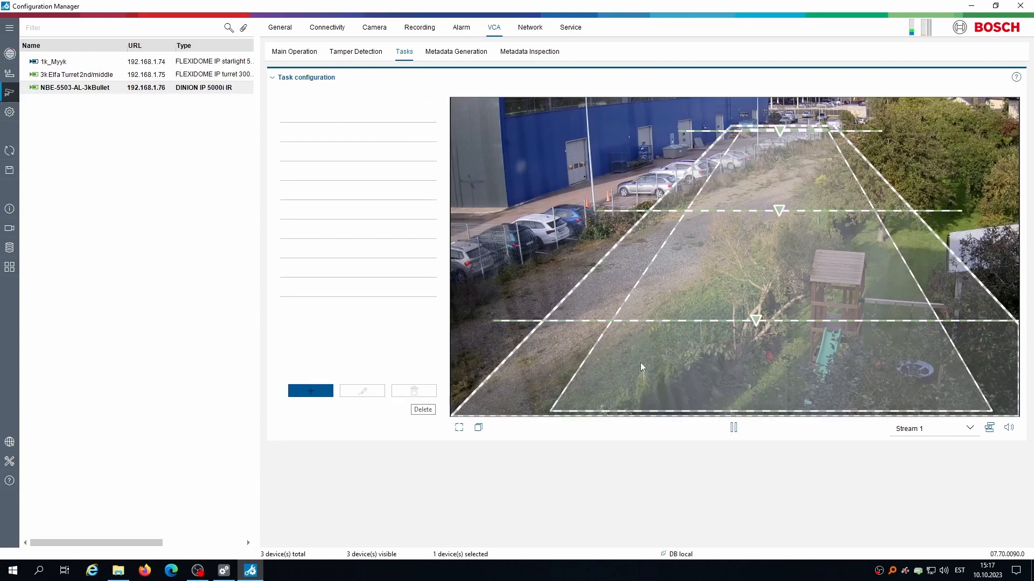
Delete the two preset fields and the three crossing lines from the camera image.
{"action": "left_click", "coordinate": [778, 244]}
{"action": "key", "text": "Delete"}
{"action": "left_click", "coordinate": [822, 291]}
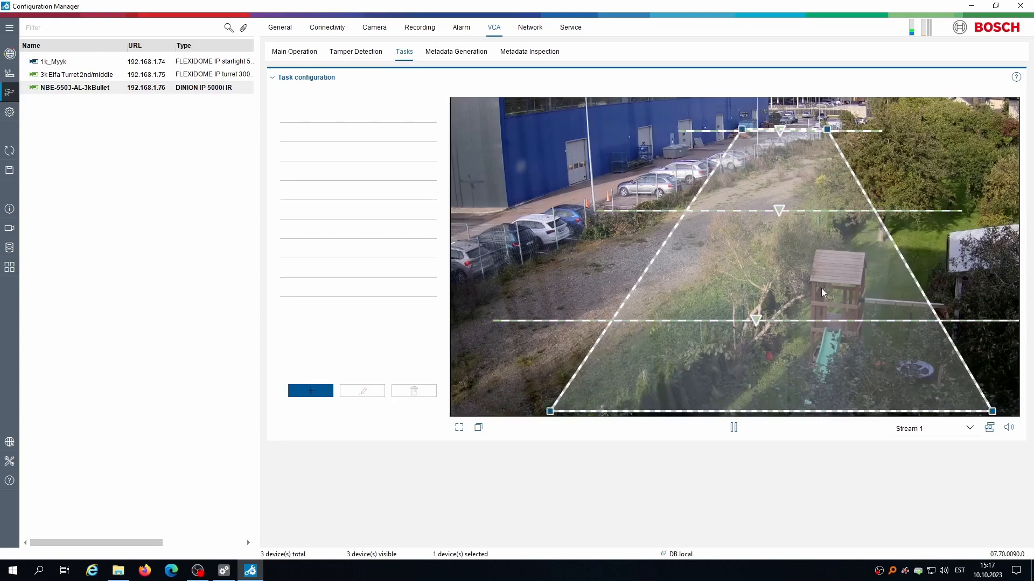
{"action": "key", "text": "Delete"}
{"action": "left_click", "coordinate": [680, 211]}
{"action": "key", "text": "Delete"}
{"action": "left_click", "coordinate": [677, 321]}
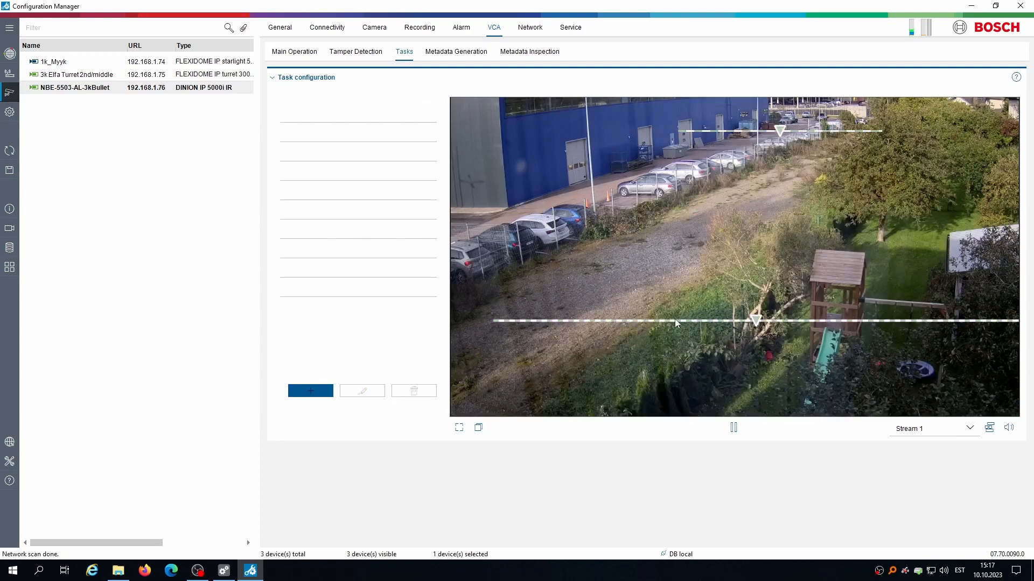
{"action": "key", "text": "Delete"}
{"action": "left_click", "coordinate": [734, 132]}
{"action": "key", "text": "Delete"}
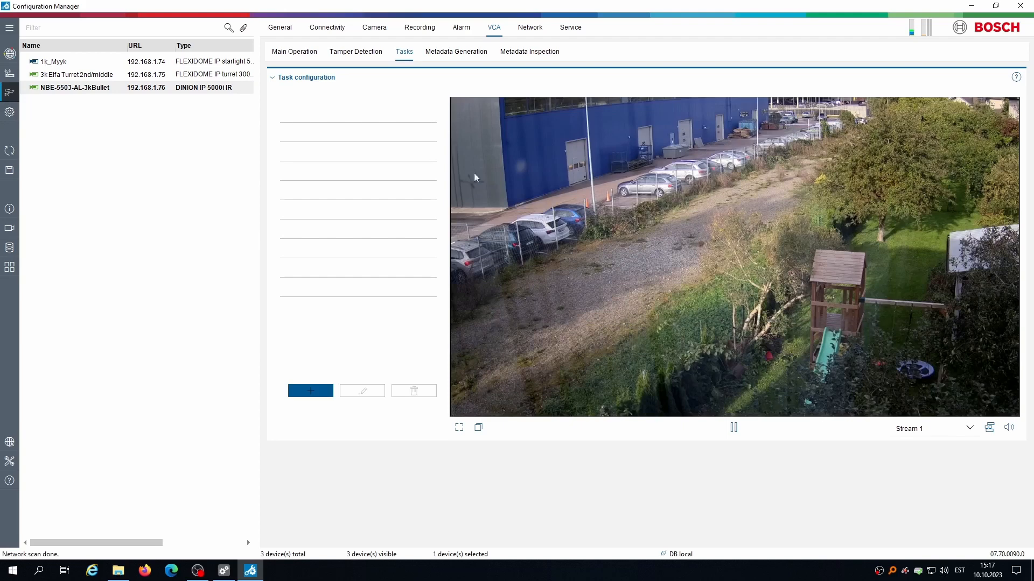
Create a new Object in field task and name it Person.
{"action": "left_click", "coordinate": [317, 392]}
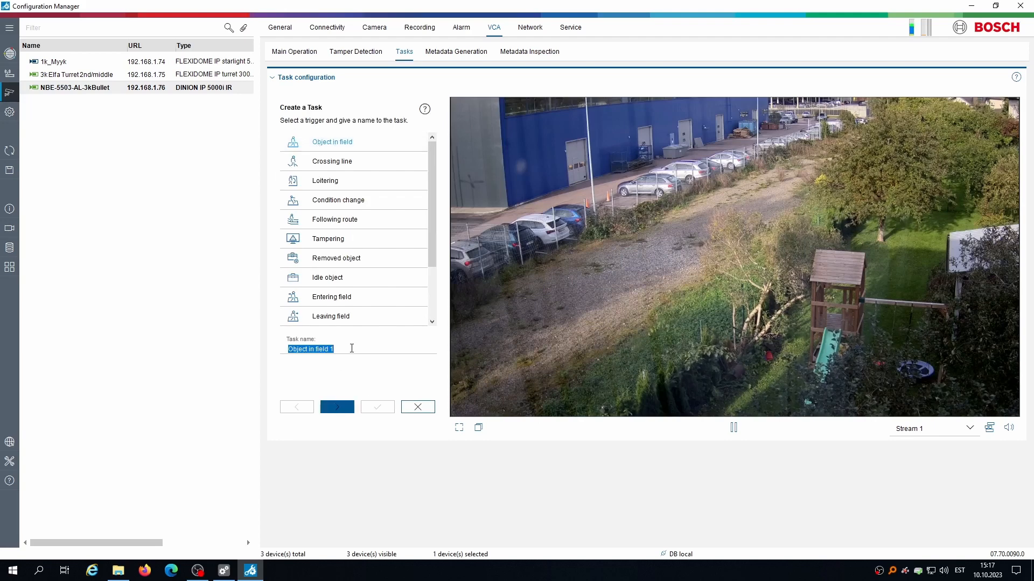
{"action": "type", "text": "P"}
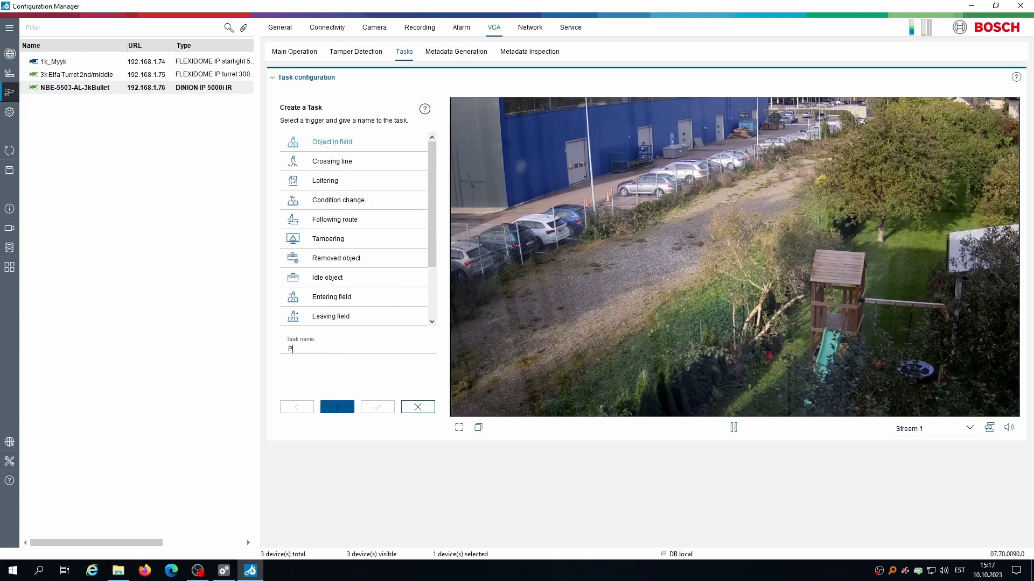
{"action": "type", "text": "erson"}
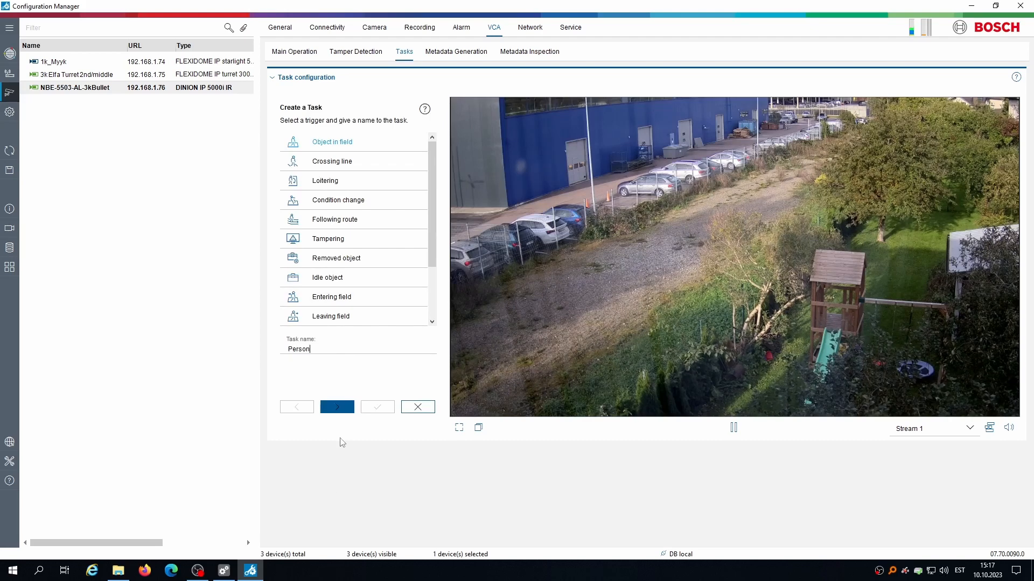
{"action": "left_click", "coordinate": [339, 409]}
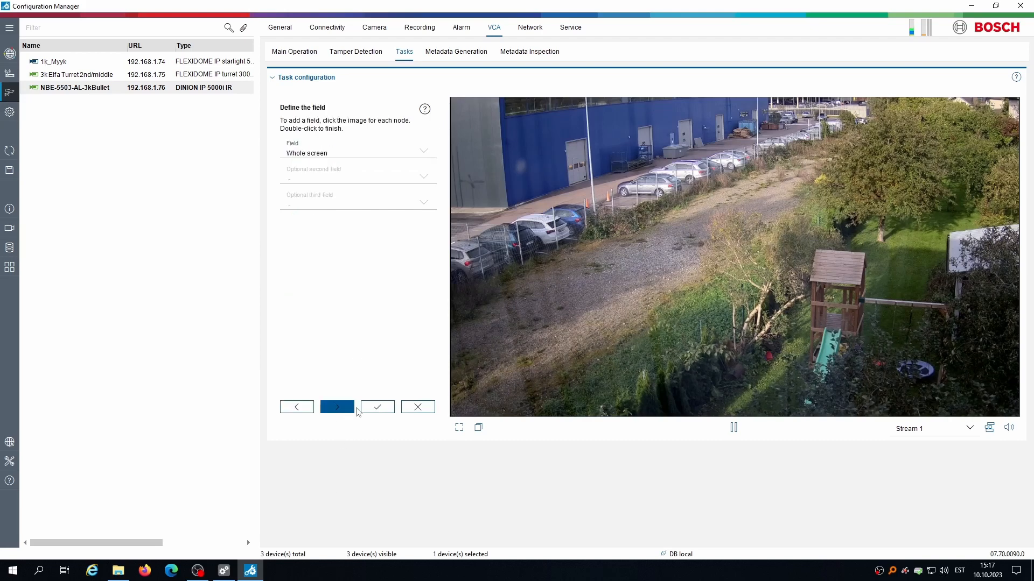
Add a new detection field and reshape it into a five-node polygon covering the gravel strip between the parked cars and the bushes.
{"action": "left_click", "coordinate": [334, 161]}
{"action": "left_click", "coordinate": [311, 187]}
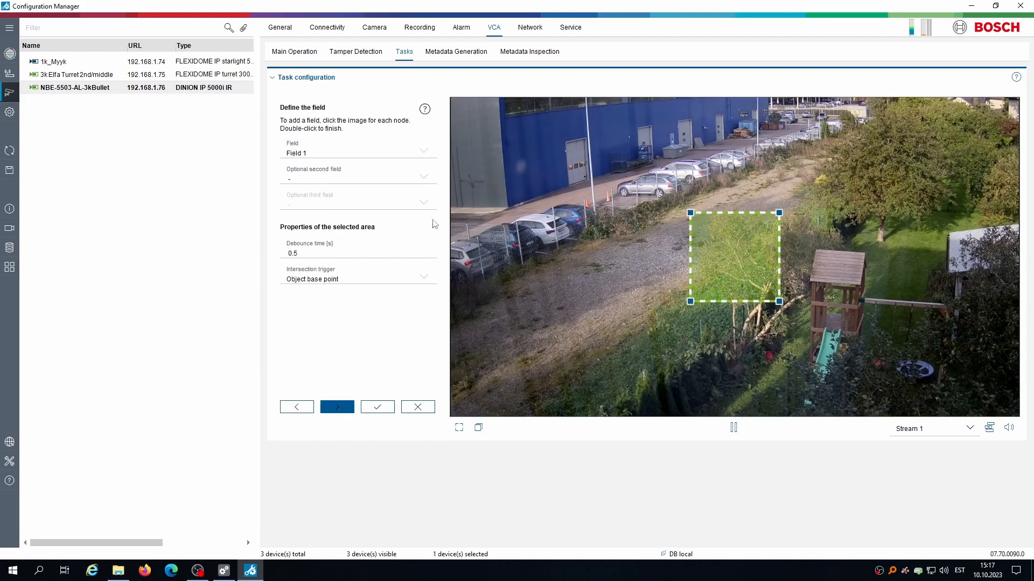
{"action": "left_click_drag", "start_coordinate": [690, 301], "coordinate": [451, 270]}
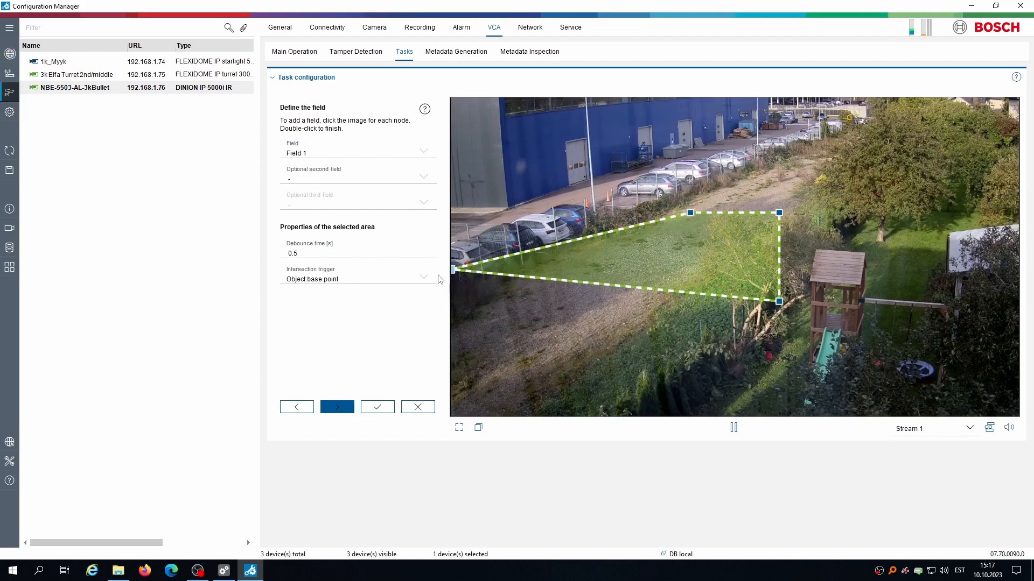
{"action": "left_click_drag", "start_coordinate": [779, 301], "coordinate": [451, 413]}
{"action": "right_click", "coordinate": [674, 287]}
{"action": "left_click", "coordinate": [657, 312]}
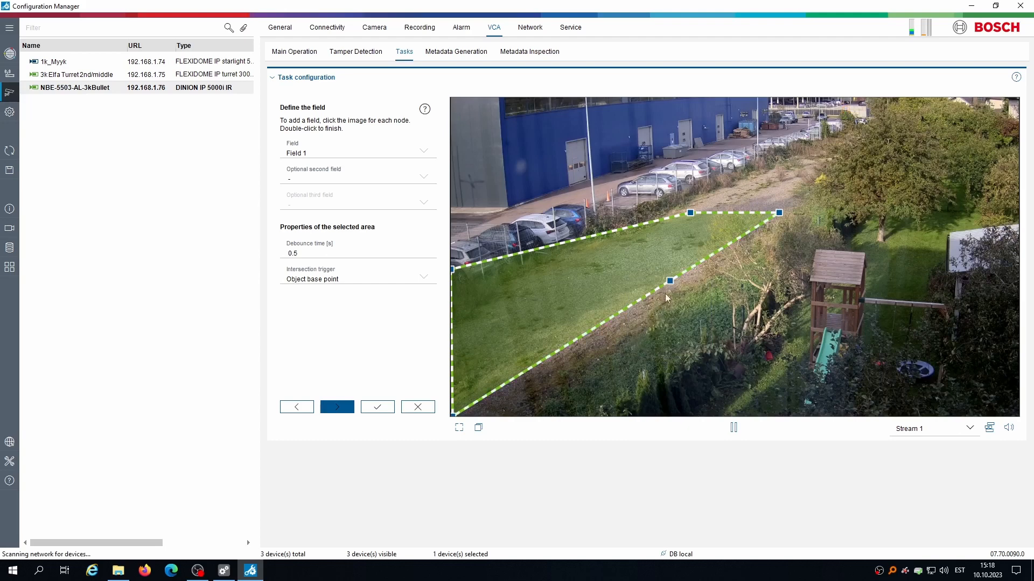
{"action": "left_click_drag", "start_coordinate": [673, 285], "coordinate": [597, 427]}
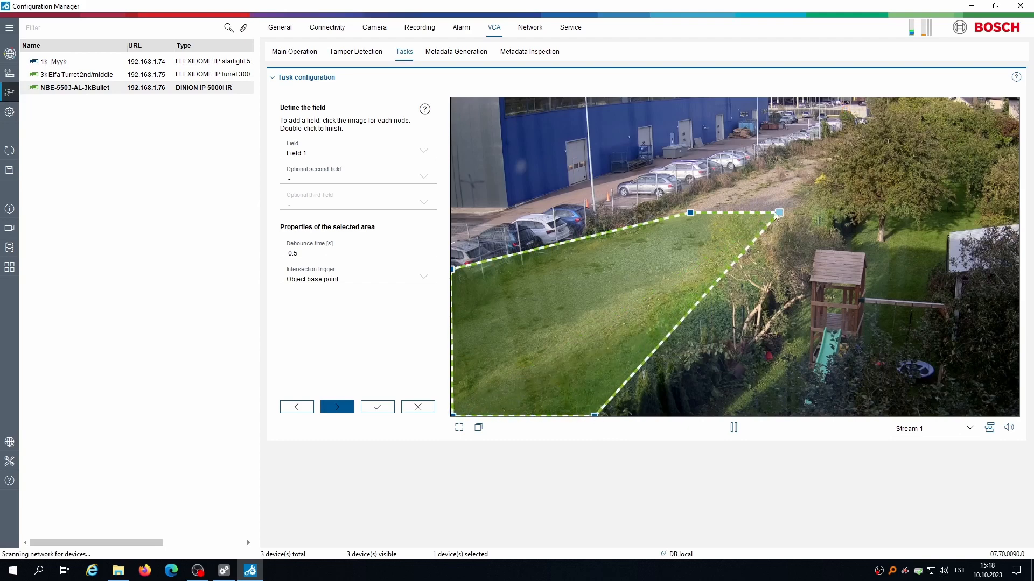
{"action": "left_click_drag", "start_coordinate": [778, 213], "coordinate": [839, 211]}
{"action": "left_click_drag", "start_coordinate": [690, 213], "coordinate": [714, 170]}
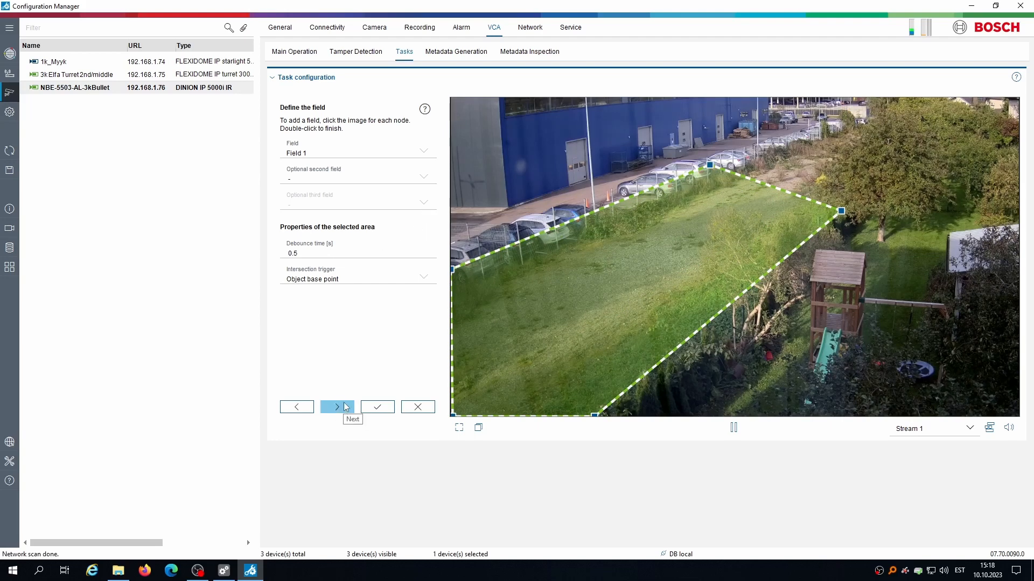
Filter the task by the Person object class and continue past the size and color filters.
{"action": "left_click", "coordinate": [345, 407]}
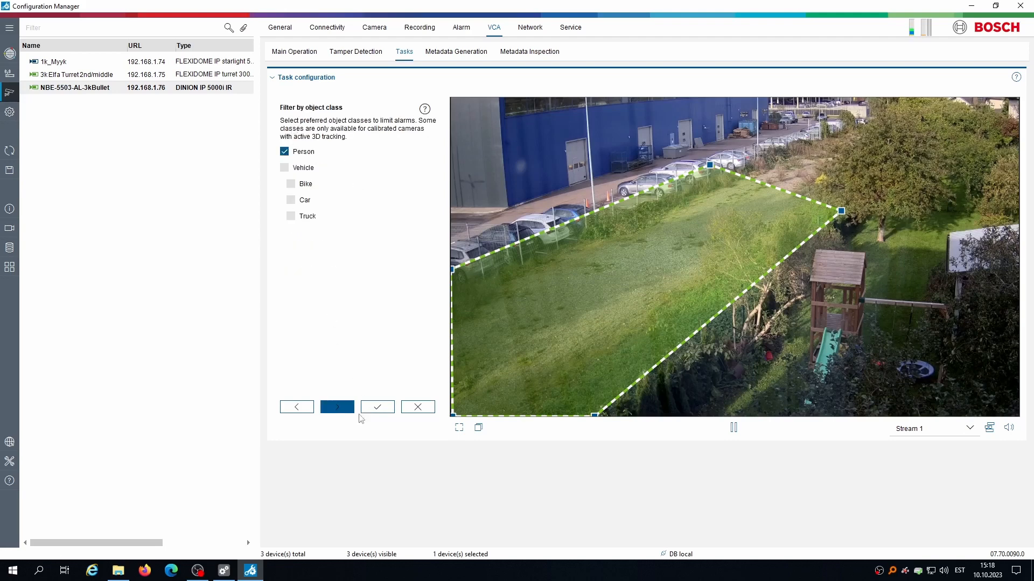
{"action": "left_click", "coordinate": [338, 408]}
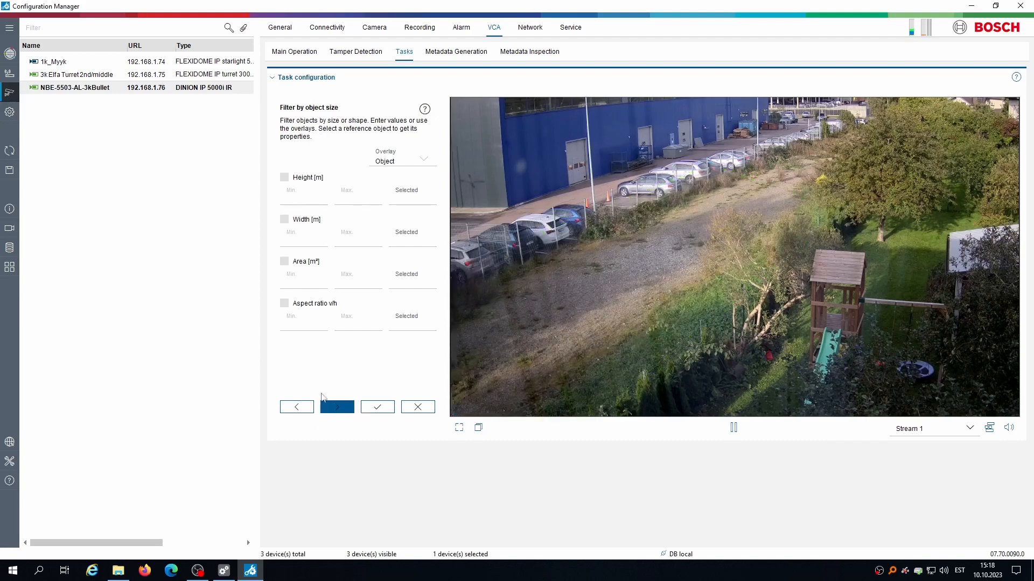
{"action": "left_click", "coordinate": [337, 407]}
{"action": "left_click", "coordinate": [344, 410]}
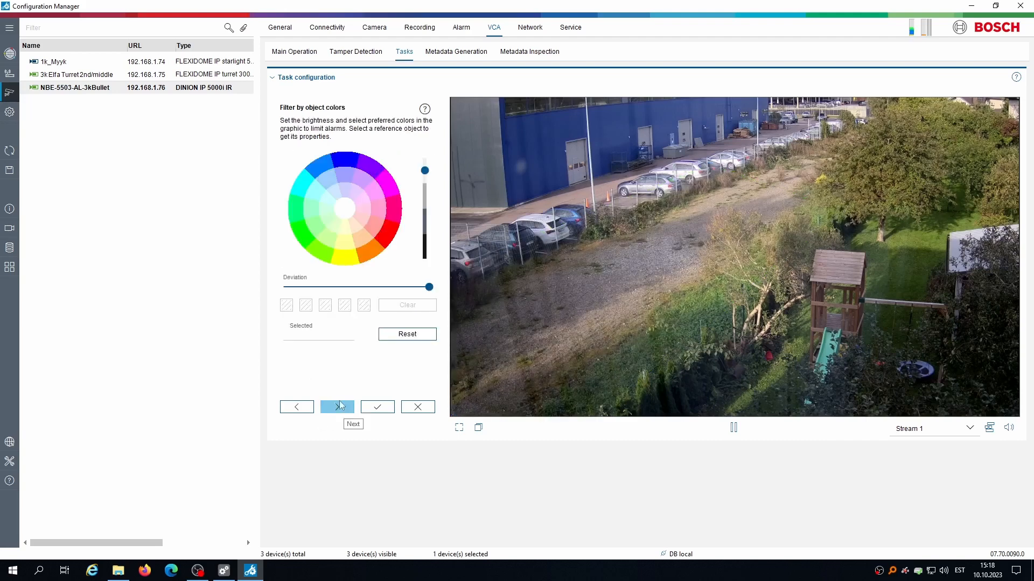
{"action": "left_click", "coordinate": [345, 410]}
Set the object filter debounce time to 1 s and the alarm extension time to 10 s, and finish the task.
{"action": "left_click", "coordinate": [303, 160]}
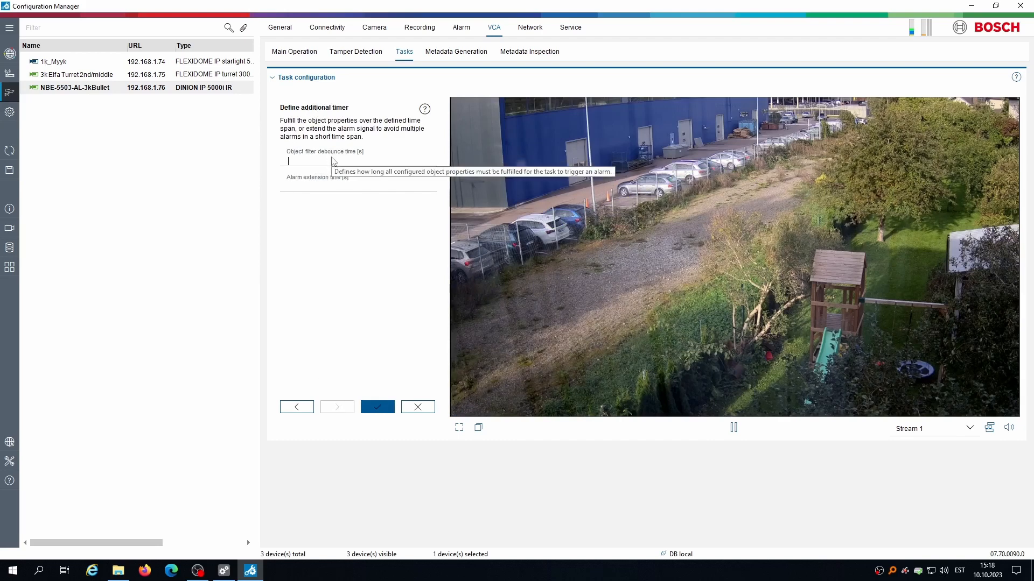
{"action": "type", "text": "1"}
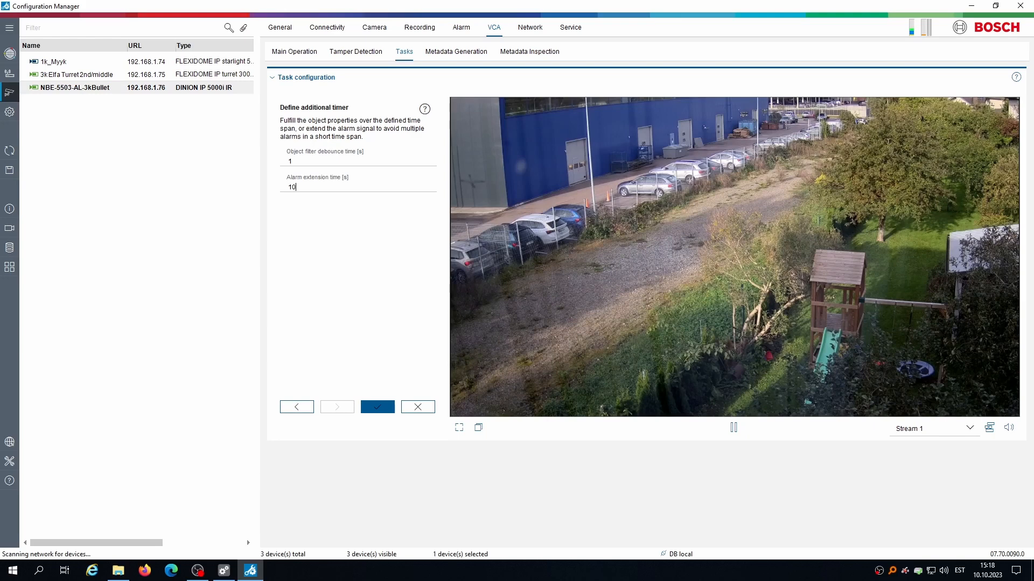
{"action": "left_click", "coordinate": [383, 404]}
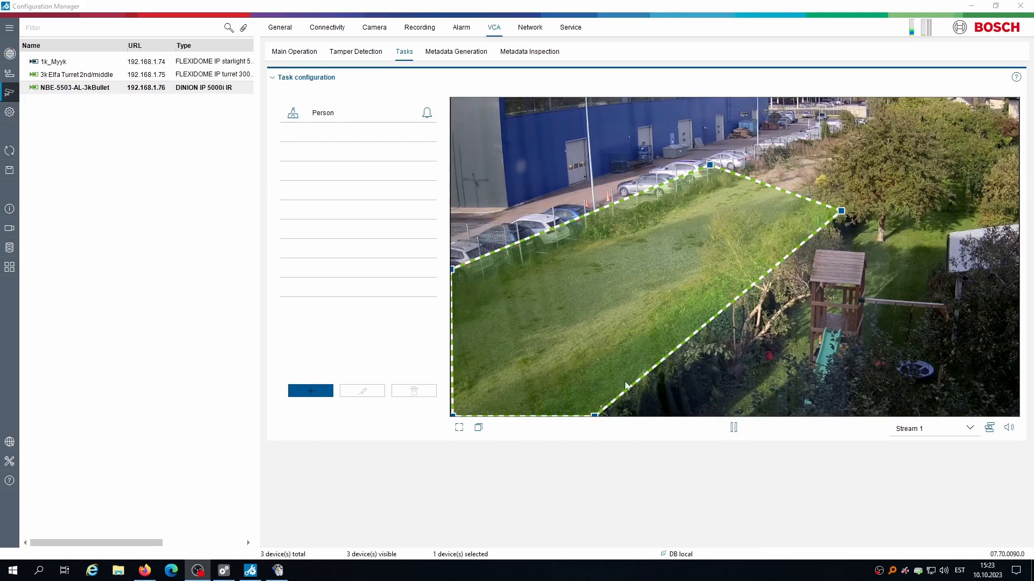
Minimize the camera configuration window and open the install folder on drive C: in File Explorer.
{"action": "left_click", "coordinate": [972, 7]}
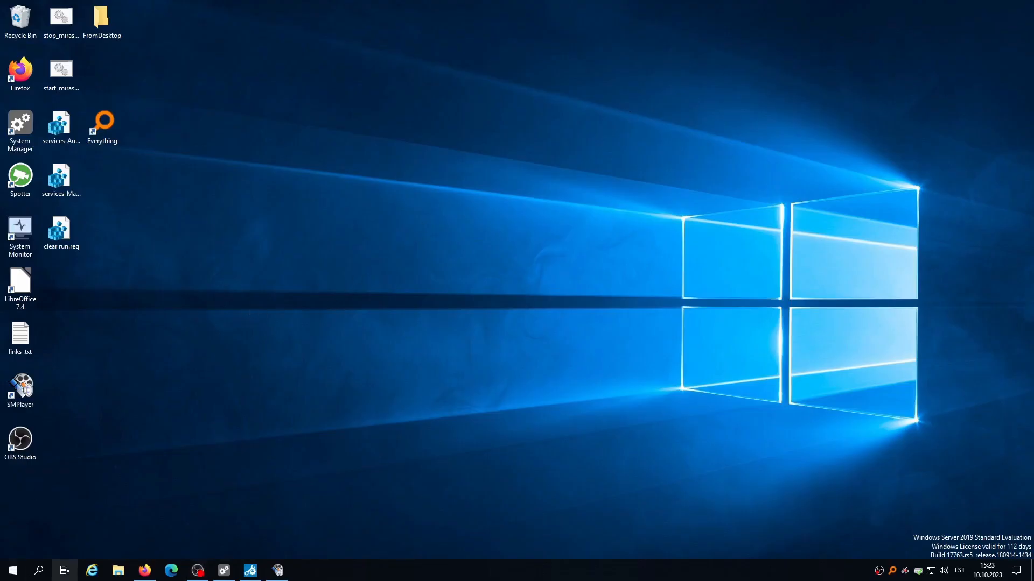
{"action": "left_click", "coordinate": [119, 574]}
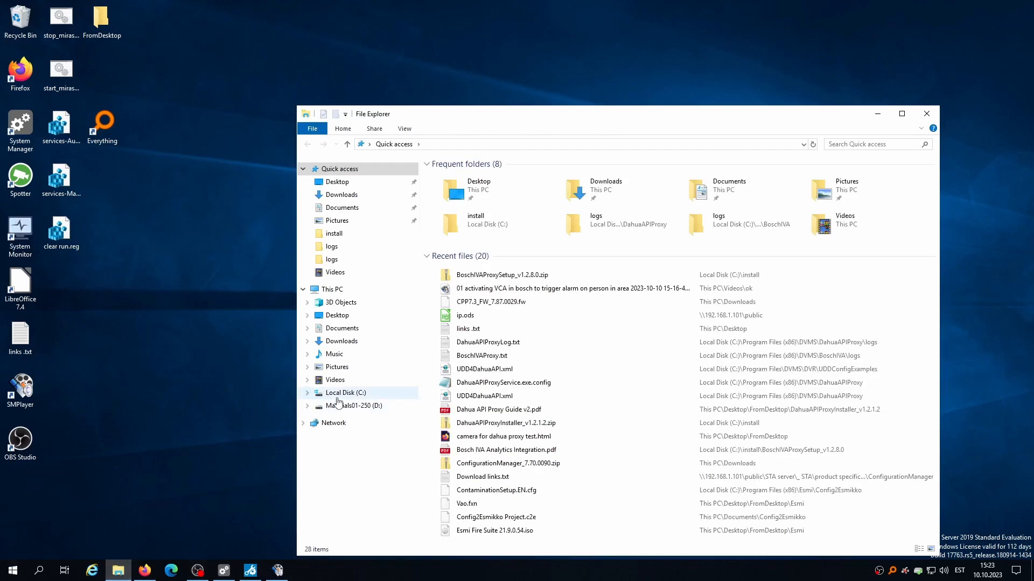
{"action": "left_click", "coordinate": [335, 396]}
{"action": "double_click", "coordinate": [460, 178]}
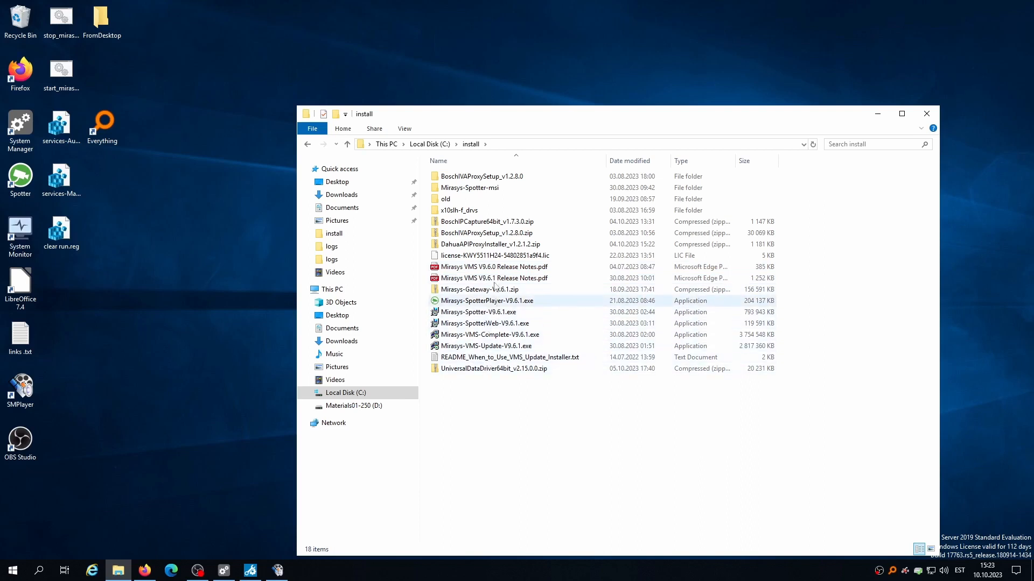
Copy BoschIVAProxySetup_v1.2.8.0.zip from the install folder to the desktop, declining to move the original.
{"action": "left_click", "coordinate": [485, 235]}
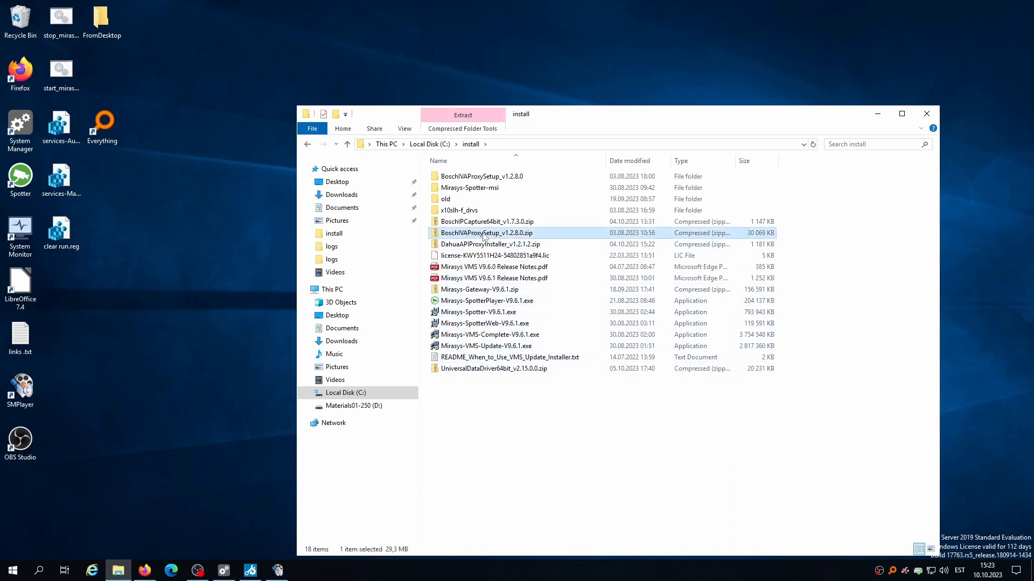
{"action": "left_click_drag", "start_coordinate": [484, 236], "coordinate": [160, 235]}
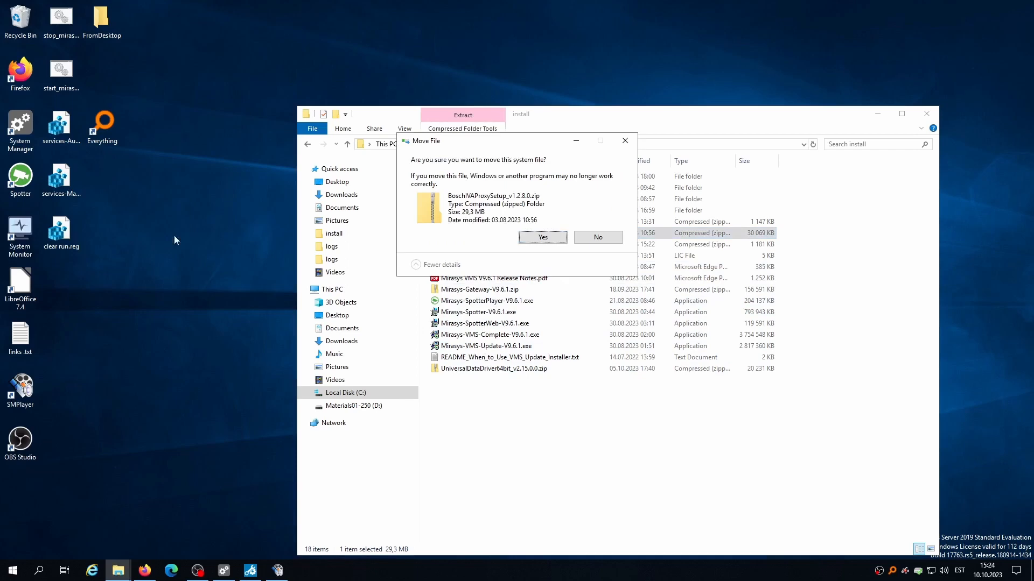
{"action": "left_click", "coordinate": [598, 238]}
{"action": "left_click_drag", "start_coordinate": [485, 234], "coordinate": [188, 211]}
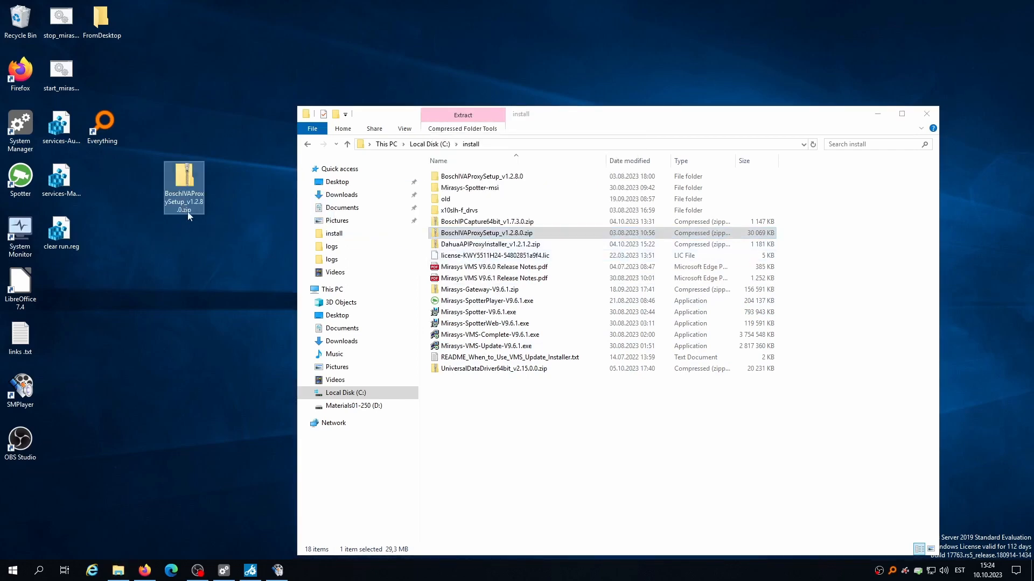
Extract the desktop copy of BoschIVAProxySetup_v1.2.8.0.zip into a folder of the same name and open that folder.
{"action": "right_click", "coordinate": [182, 190]}
{"action": "mouse_move", "coordinate": [210, 247]}
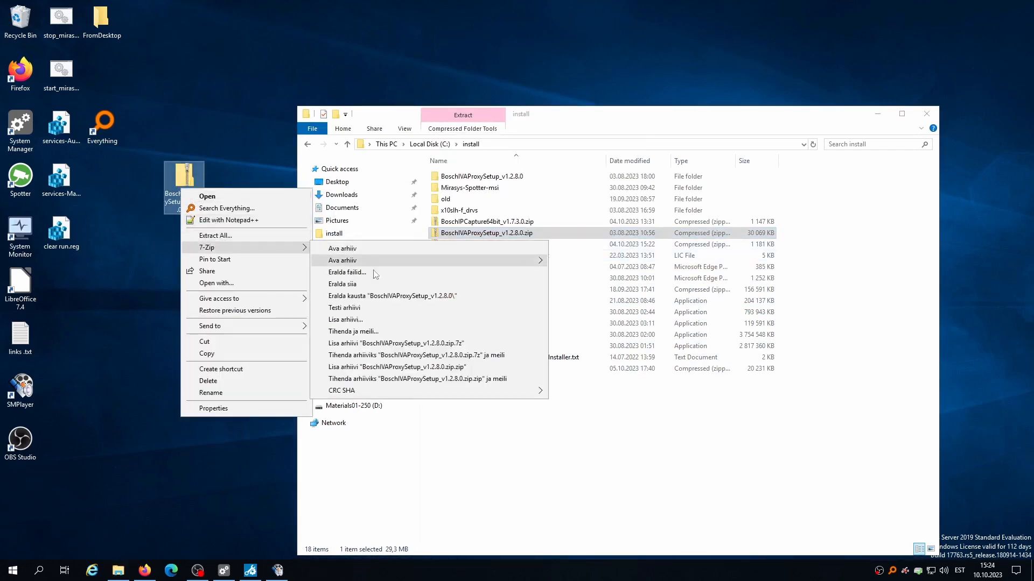
{"action": "left_click", "coordinate": [399, 296]}
{"action": "key", "text": "super+d"}
{"action": "left_click", "coordinate": [18, 506]}
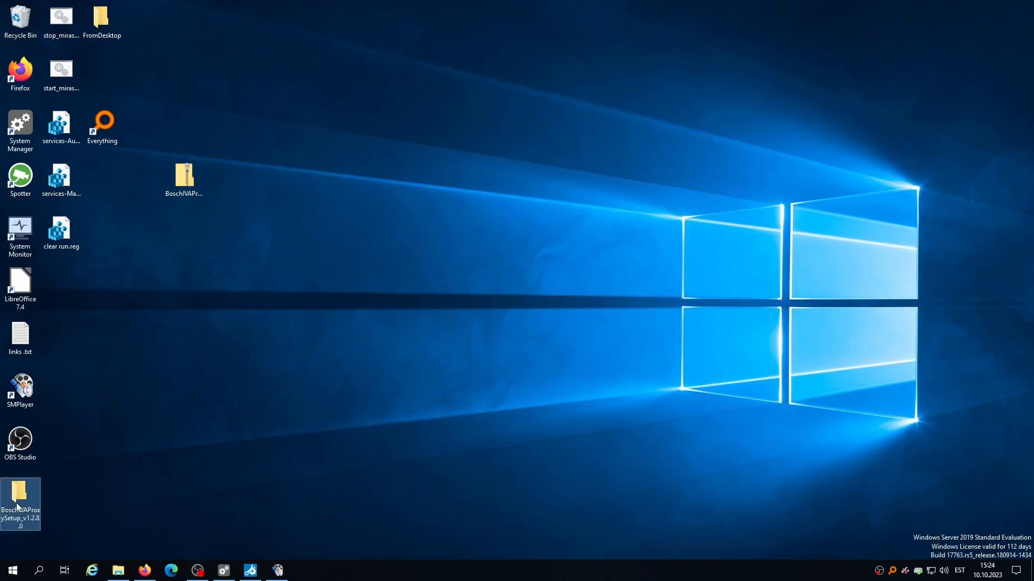
{"action": "double_click", "coordinate": [18, 507]}
Open Bosch IVA Analytics Integration.pdf, look through its pages for the proxy service instructions, and close it.
{"action": "left_click", "coordinate": [511, 71]}
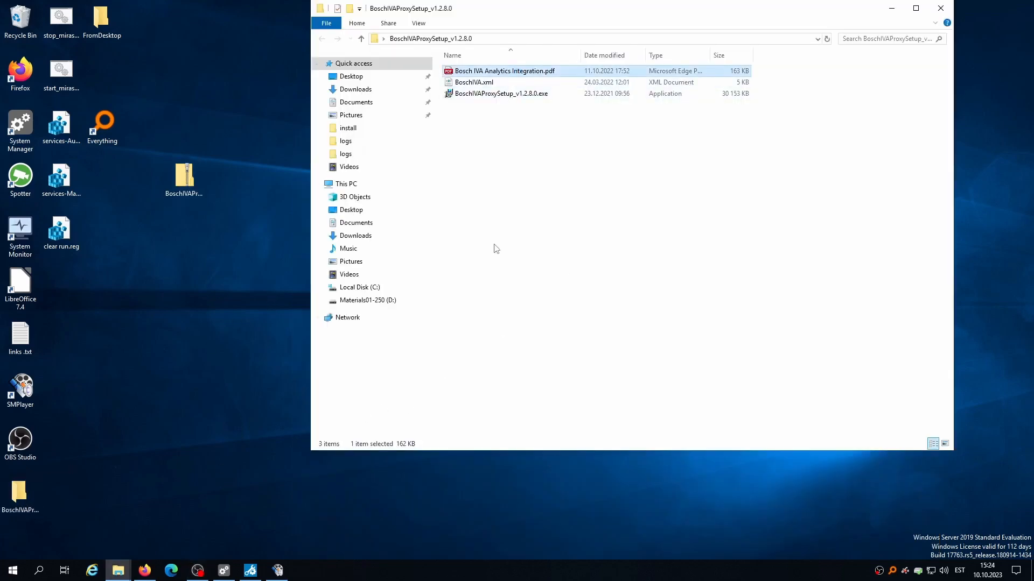
{"action": "key", "text": "Return"}
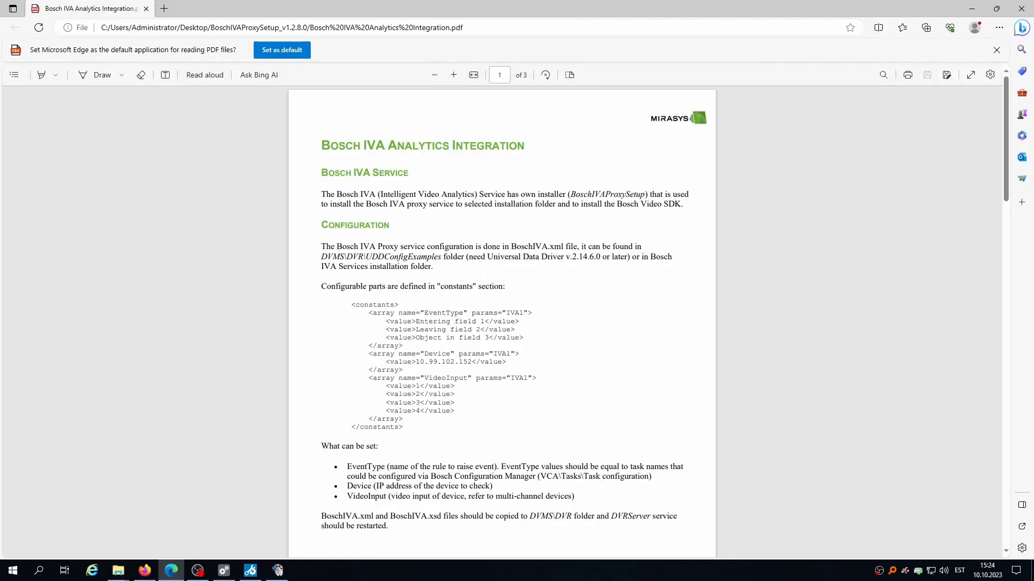
{"action": "scroll", "coordinate": [693, 272], "scroll_direction": "down", "scroll_amount": 20}
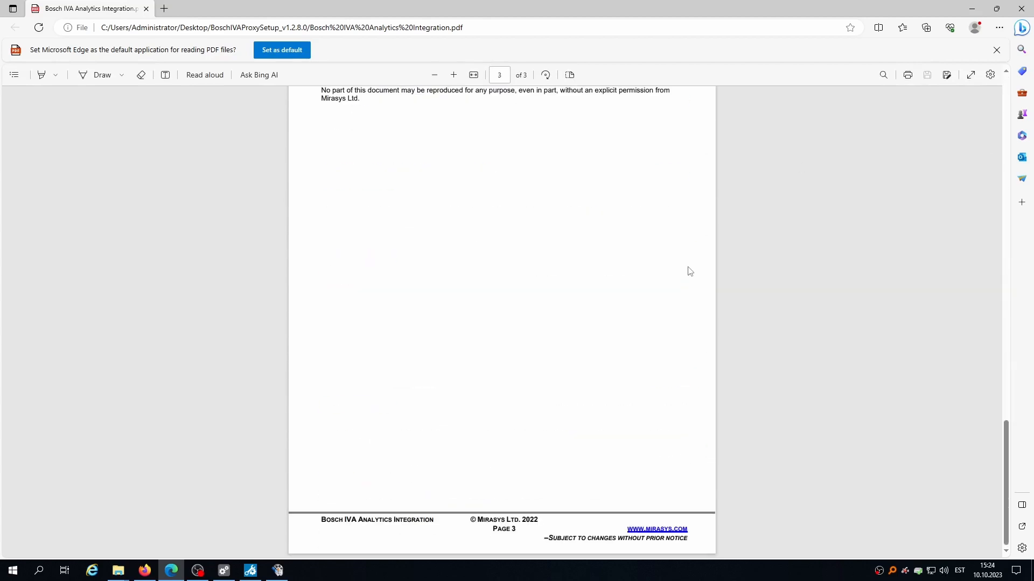
{"action": "scroll", "coordinate": [699, 253], "scroll_direction": "up", "scroll_amount": 10}
{"action": "scroll", "coordinate": [699, 252], "scroll_direction": "up", "scroll_amount": 10}
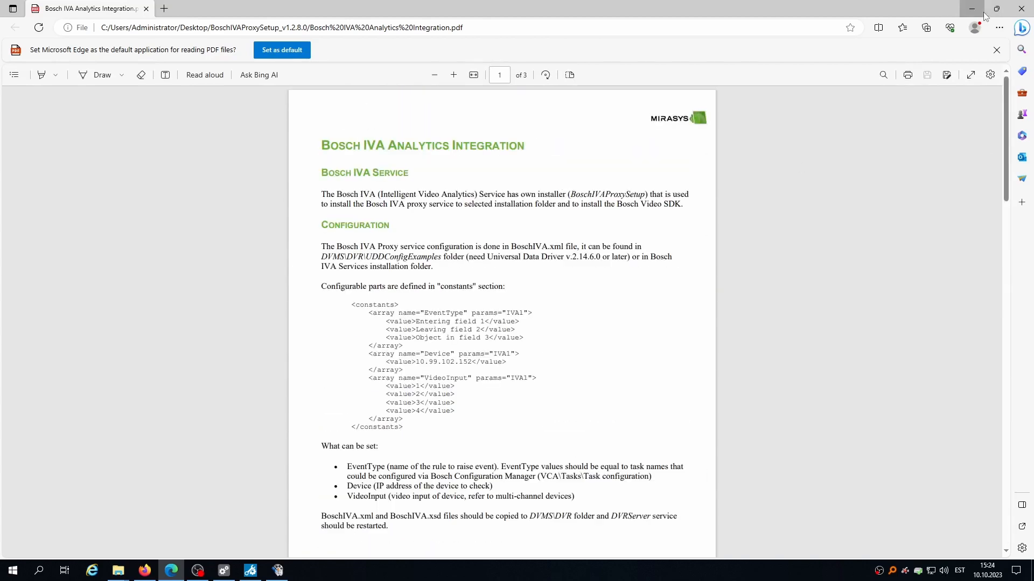
{"action": "left_click", "coordinate": [1021, 8]}
Switch to Firefox and search the web for "bosch in mirasys" in a new tab.
{"action": "left_click", "coordinate": [145, 570]}
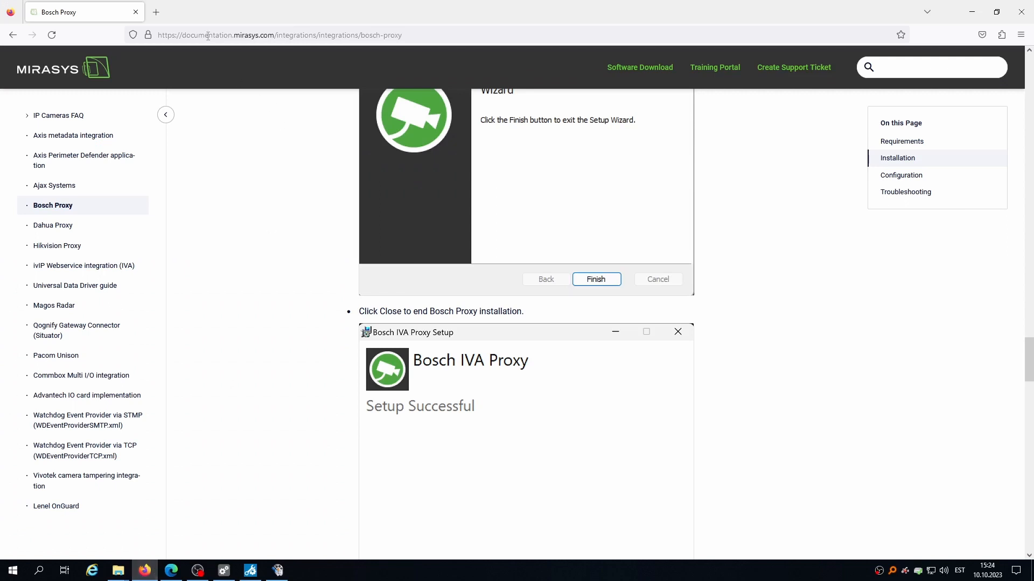
{"action": "left_click", "coordinate": [156, 12]}
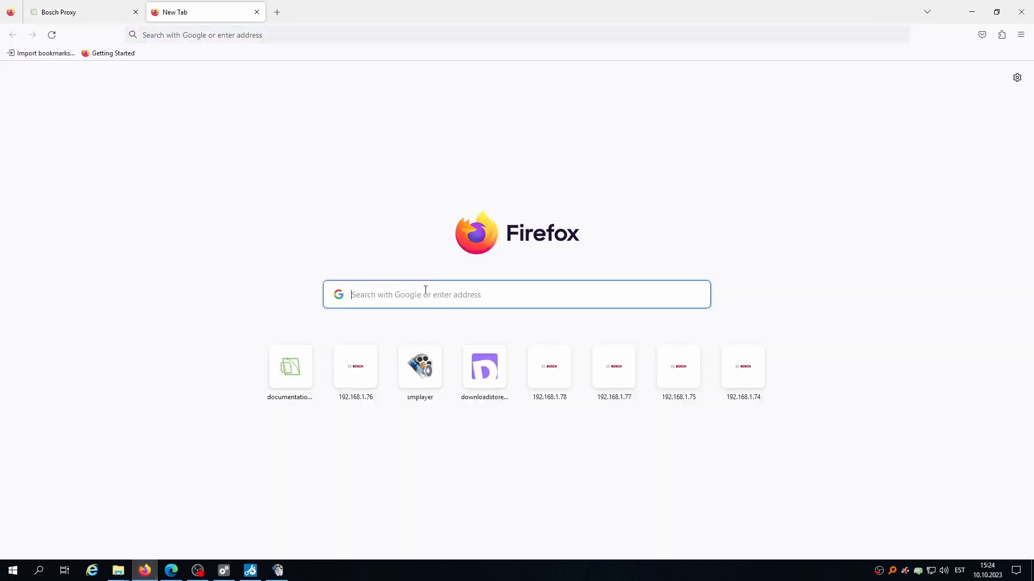
{"action": "type", "text": "bosch in"}
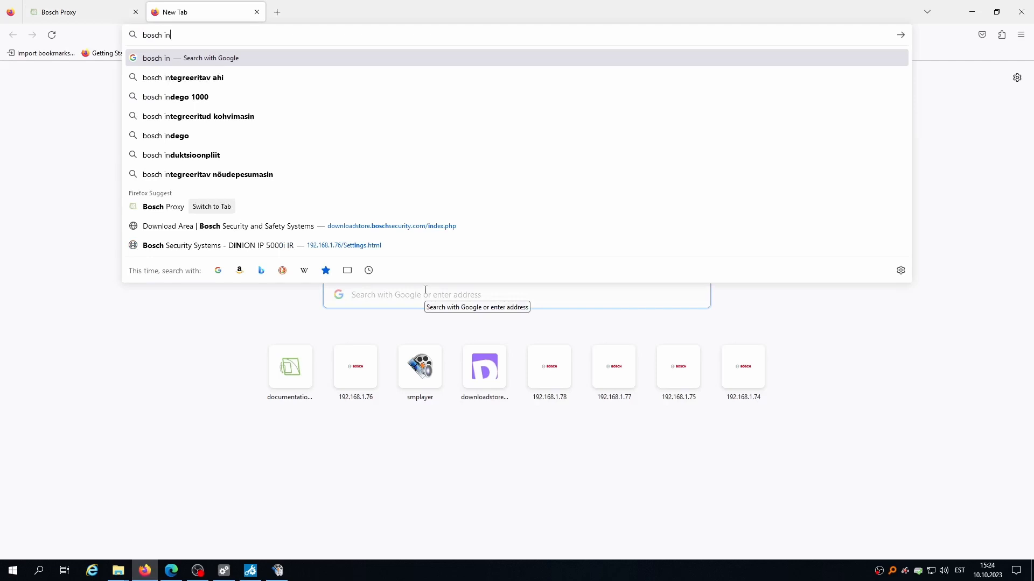
{"action": "type", "text": " mirasys"}
{"action": "key", "text": "Return"}
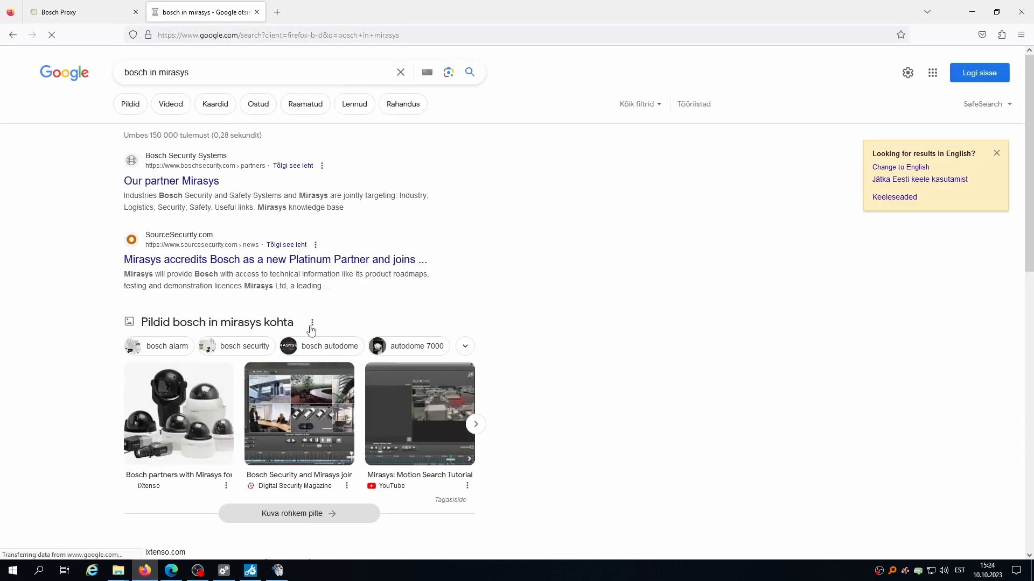
Refine the search to "bosch proxy mirasys" and open the Mirasys documentation's Bosch Proxy page through the ivIP Webservice integration (IVA) result.
{"action": "left_click", "coordinate": [219, 72]}
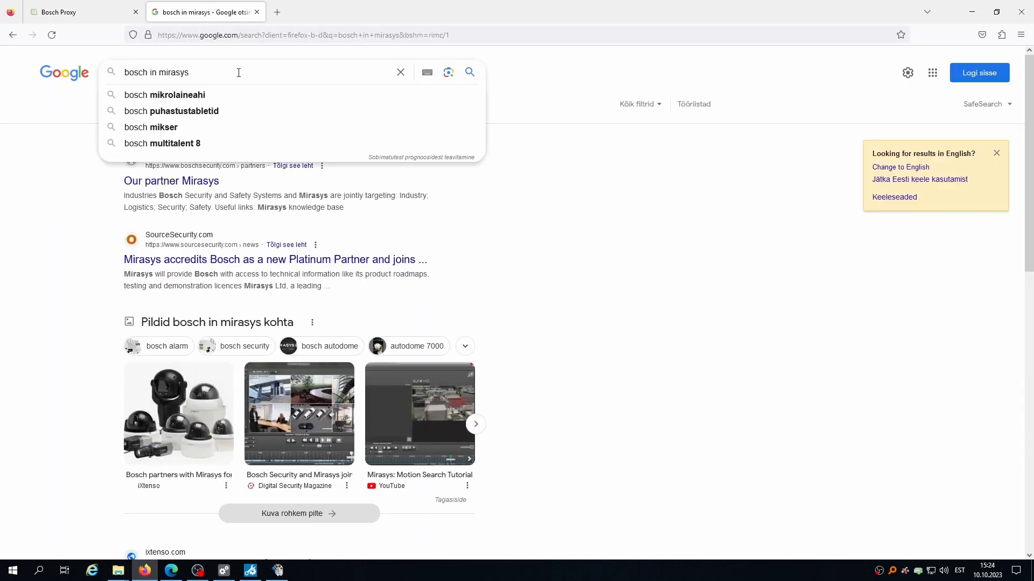
{"action": "double_click", "coordinate": [153, 72]}
{"action": "key", "text": "BackSpace"}
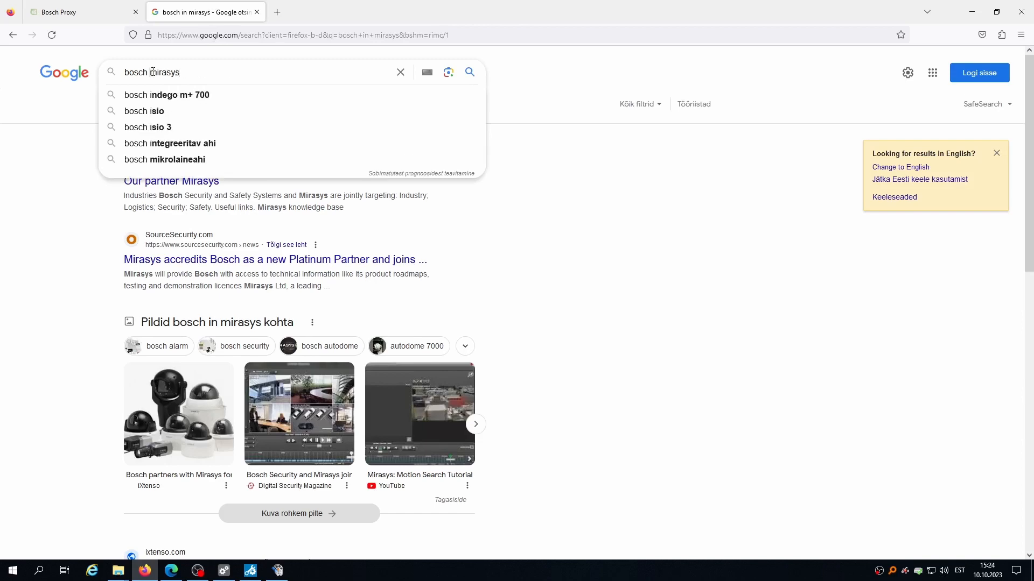
{"action": "type", "text": "proxy"}
{"action": "key", "text": "Return"}
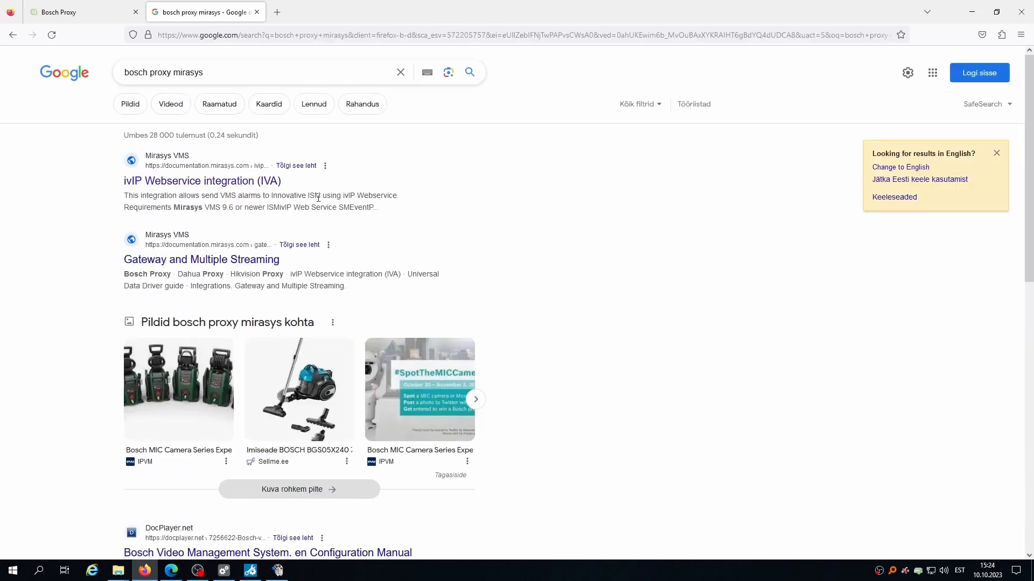
{"action": "left_click", "coordinate": [188, 182]}
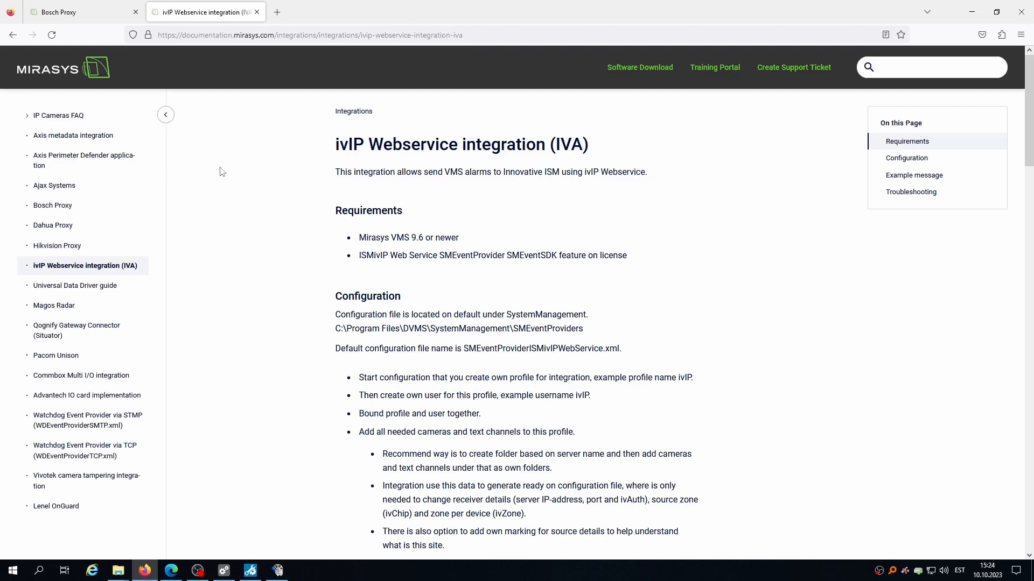
{"action": "left_click", "coordinate": [53, 213]}
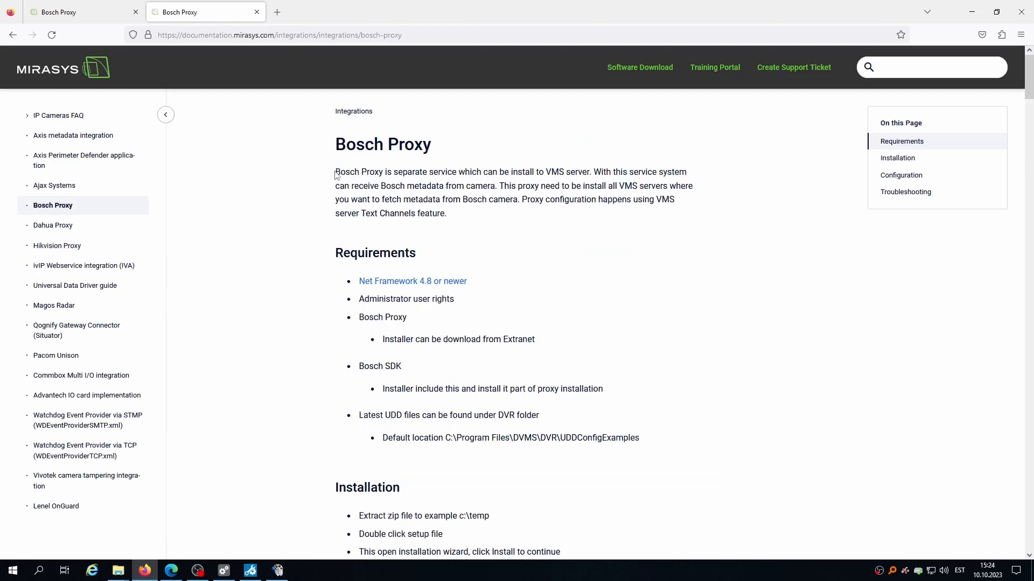
Review the Bosch Proxy page's introduction, installation and configuration instructions, and minimize the browser.
{"action": "left_click_drag", "start_coordinate": [336, 173], "coordinate": [704, 177]}
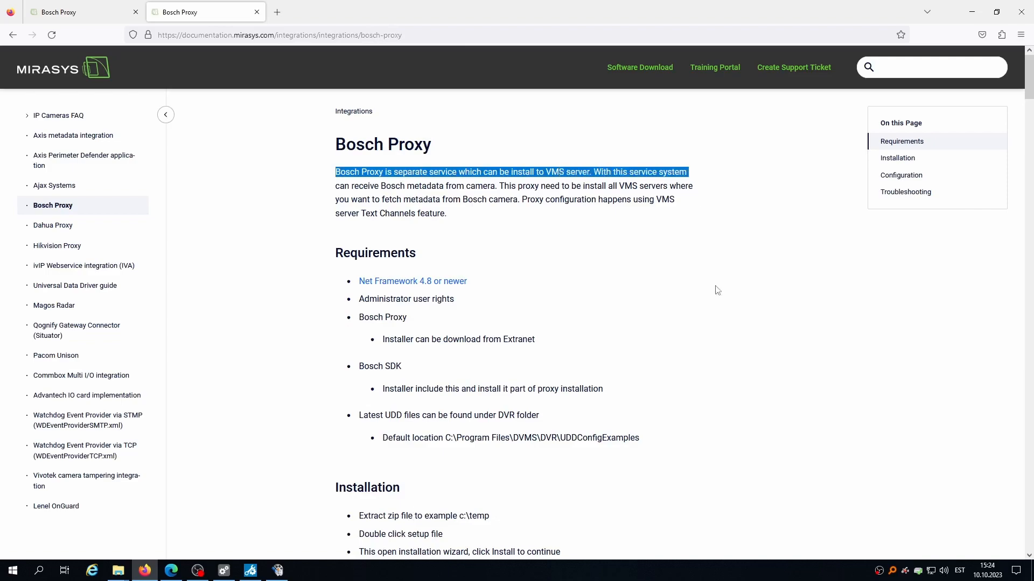
{"action": "scroll", "coordinate": [720, 292], "scroll_direction": "down", "scroll_amount": 20}
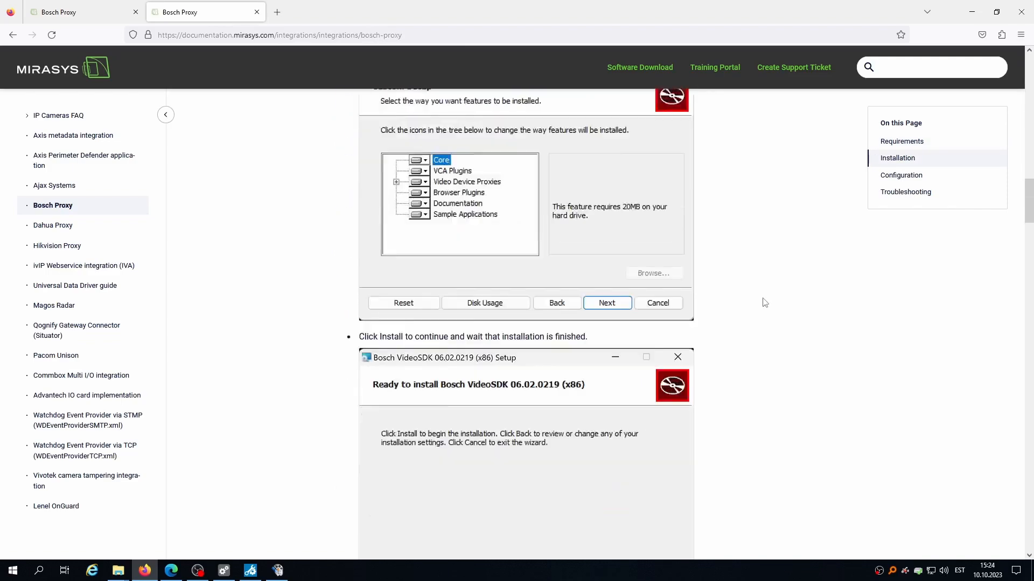
{"action": "scroll", "coordinate": [759, 312], "scroll_direction": "down", "scroll_amount": 20}
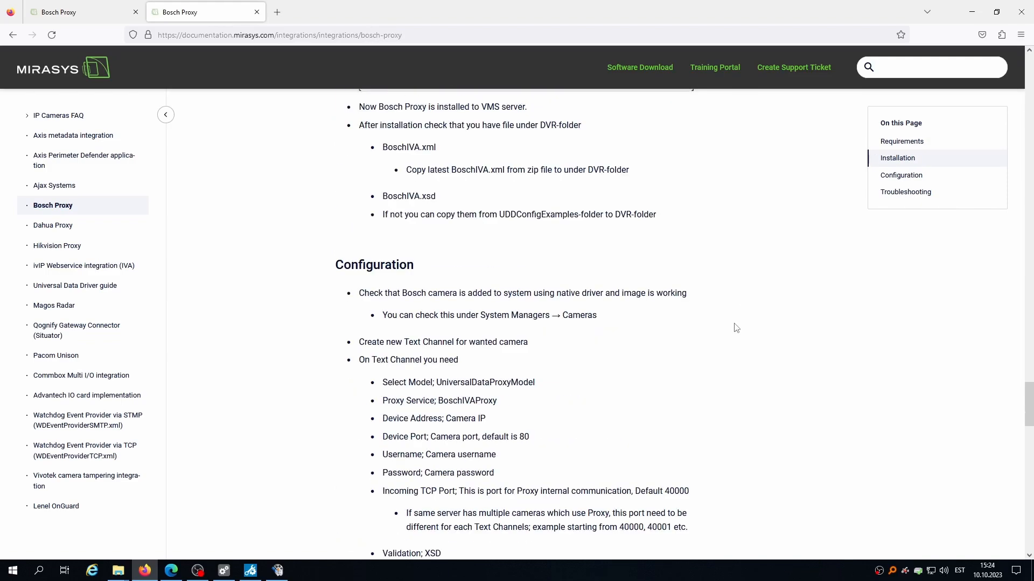
{"action": "scroll", "coordinate": [736, 327], "scroll_direction": "down", "scroll_amount": 5}
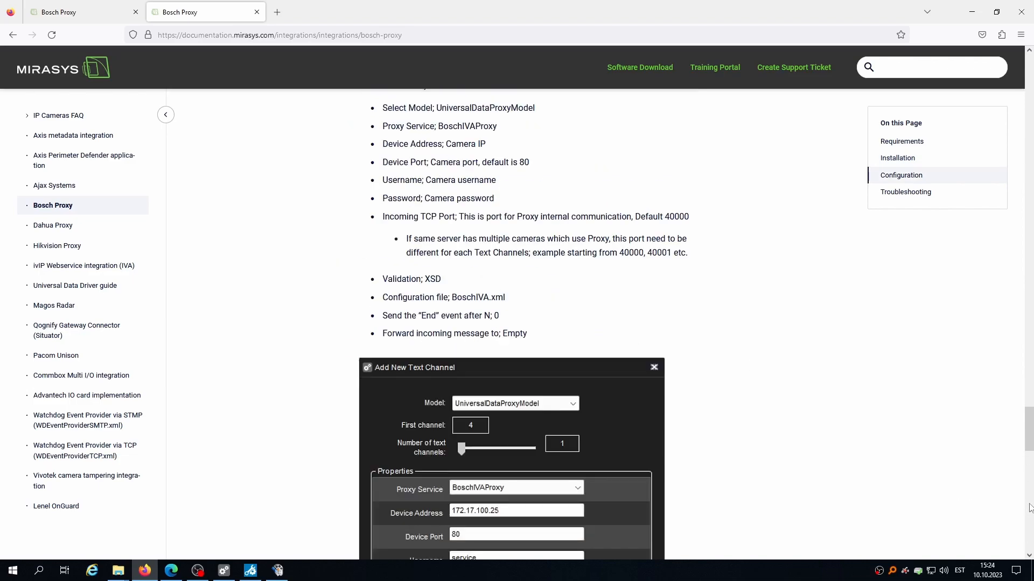
{"action": "left_click_drag", "start_coordinate": [1028, 431], "coordinate": [1027, 91]}
{"action": "left_click", "coordinate": [972, 11]}
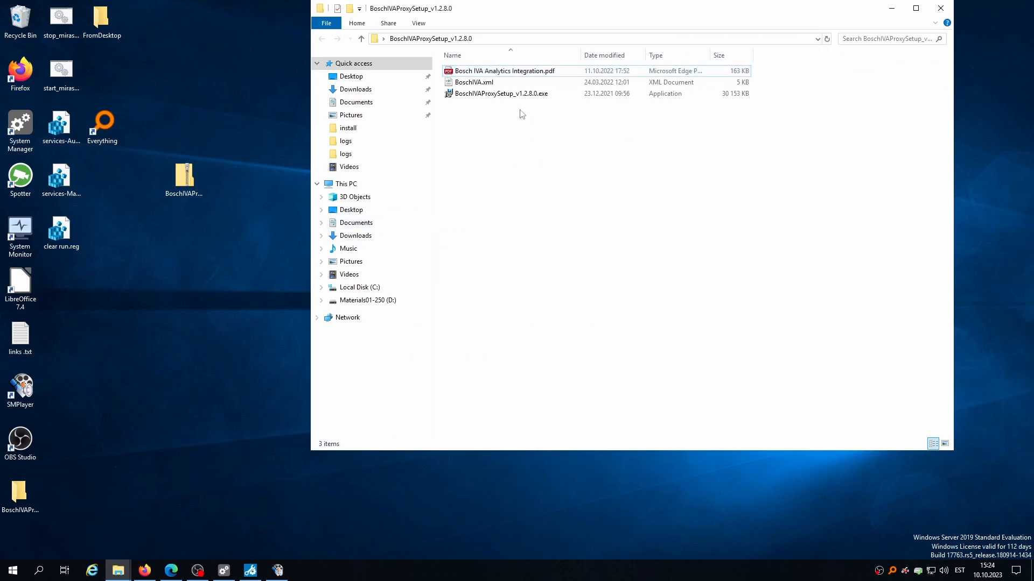
Run BoschIVAProxySetup_v1.2.8.0.exe and install the bundled Bosch VideoSDK 06.02.0219 (x86), accepting the license agreement and keeping the default features.
{"action": "double_click", "coordinate": [501, 95]}
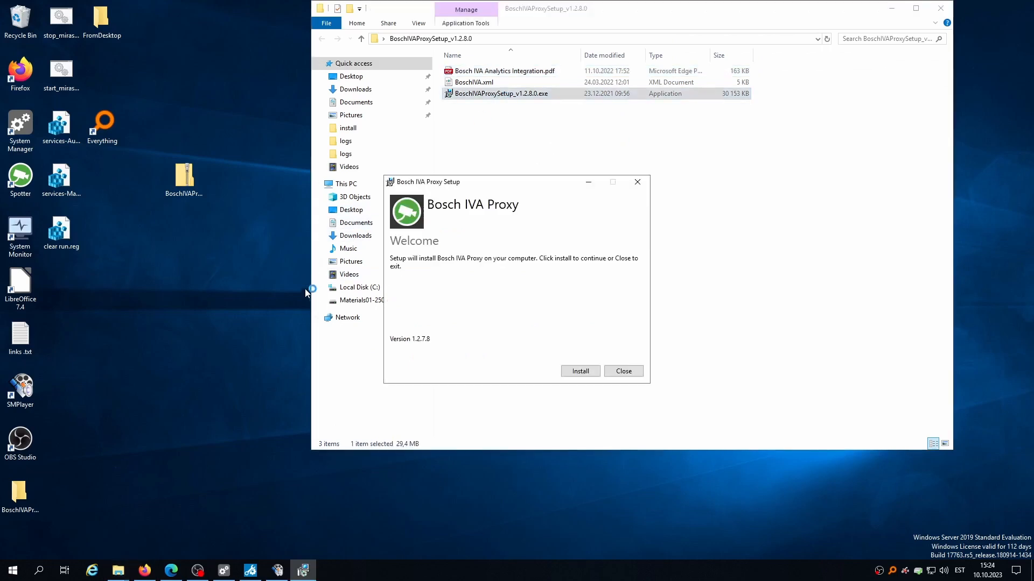
{"action": "left_click", "coordinate": [580, 371]}
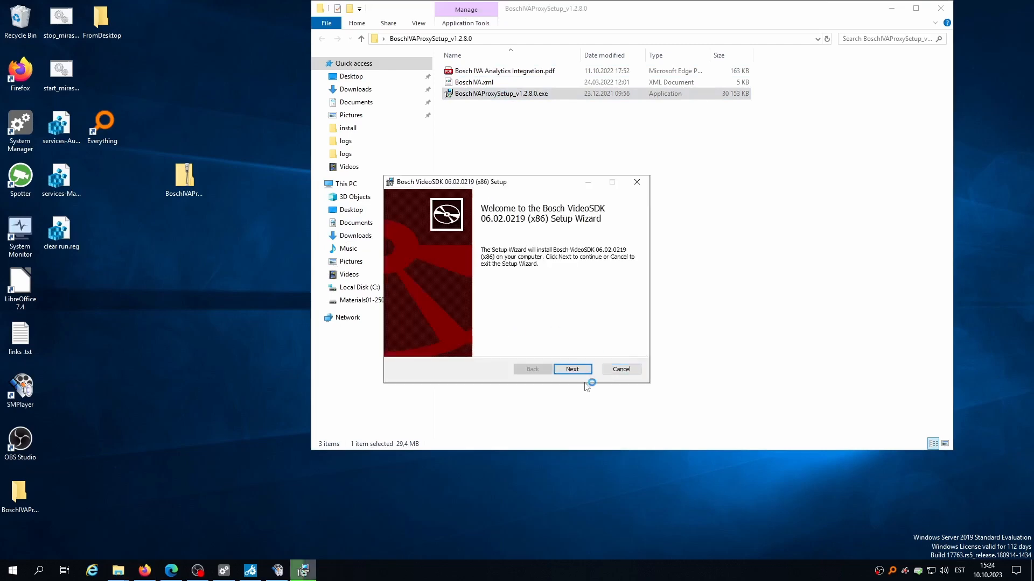
{"action": "left_click", "coordinate": [579, 371]}
{"action": "left_click", "coordinate": [476, 345]}
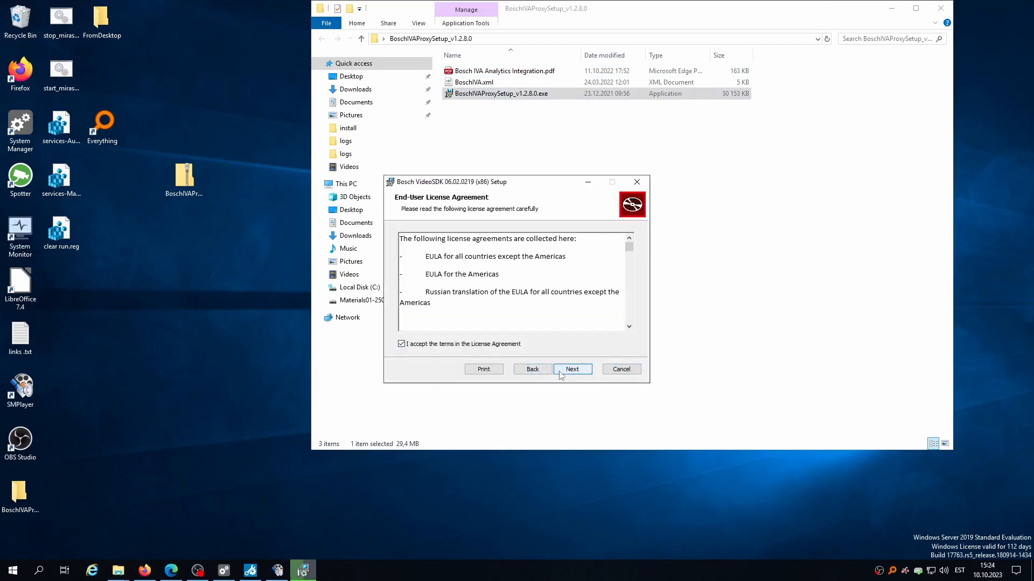
{"action": "left_click", "coordinate": [574, 371]}
{"action": "left_click", "coordinate": [574, 371]}
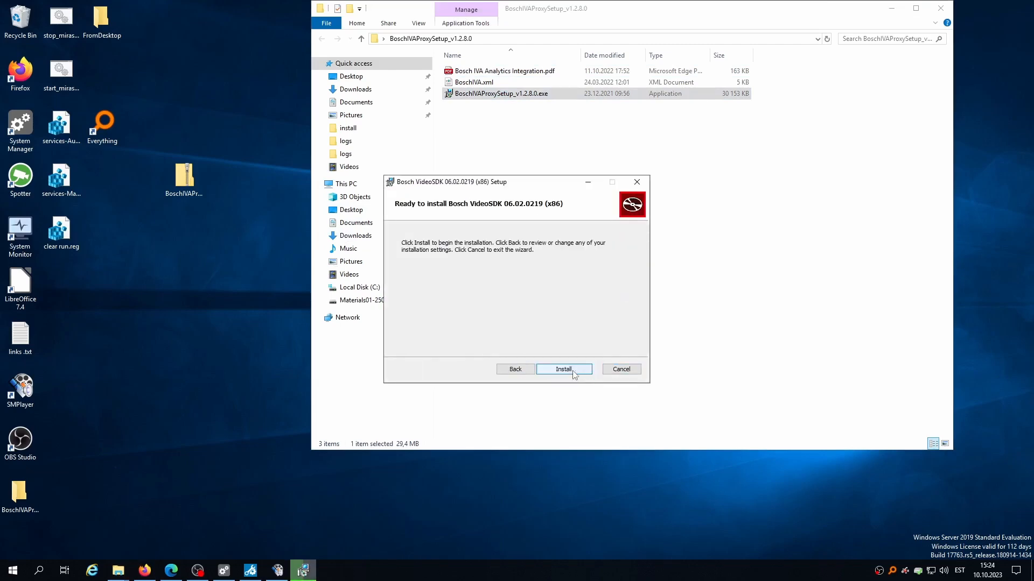
{"action": "left_click", "coordinate": [573, 371]}
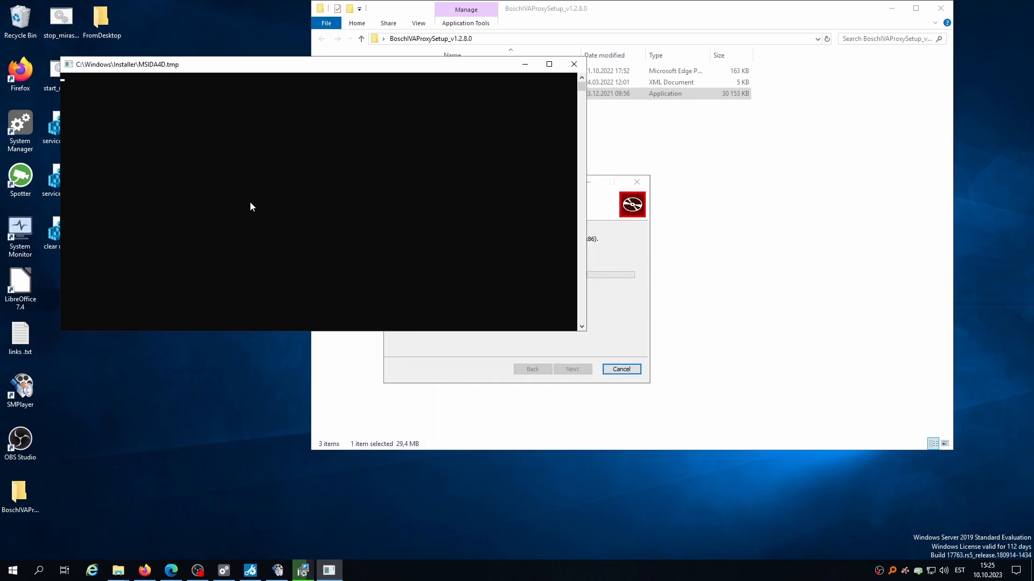
{"action": "left_click", "coordinate": [575, 371]}
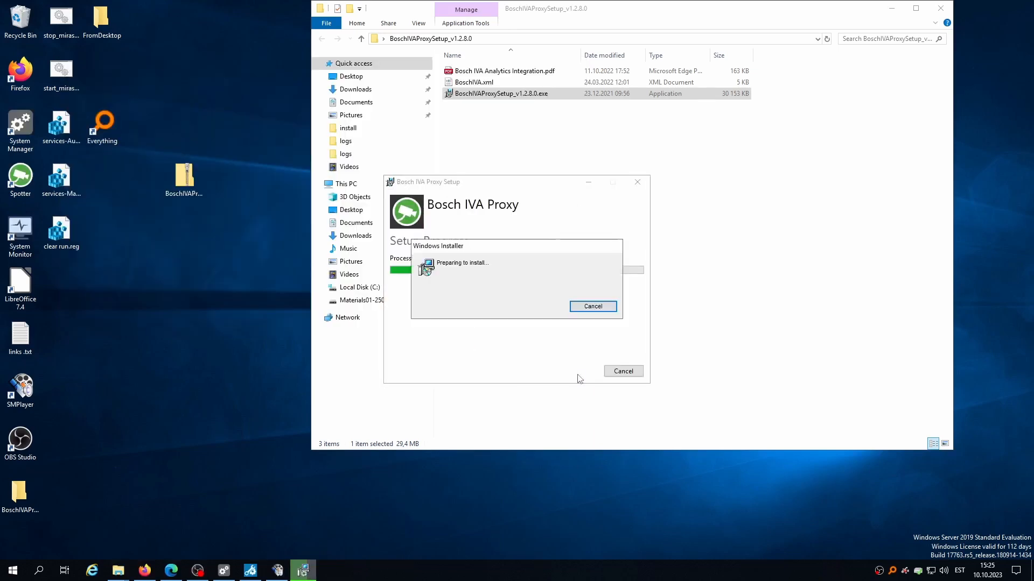
Install Bosch IVA Proxy to the default folder C:\Program Files (x86)\DVMS\BoschIVA\ and close the setup.
{"action": "left_click", "coordinate": [574, 370]}
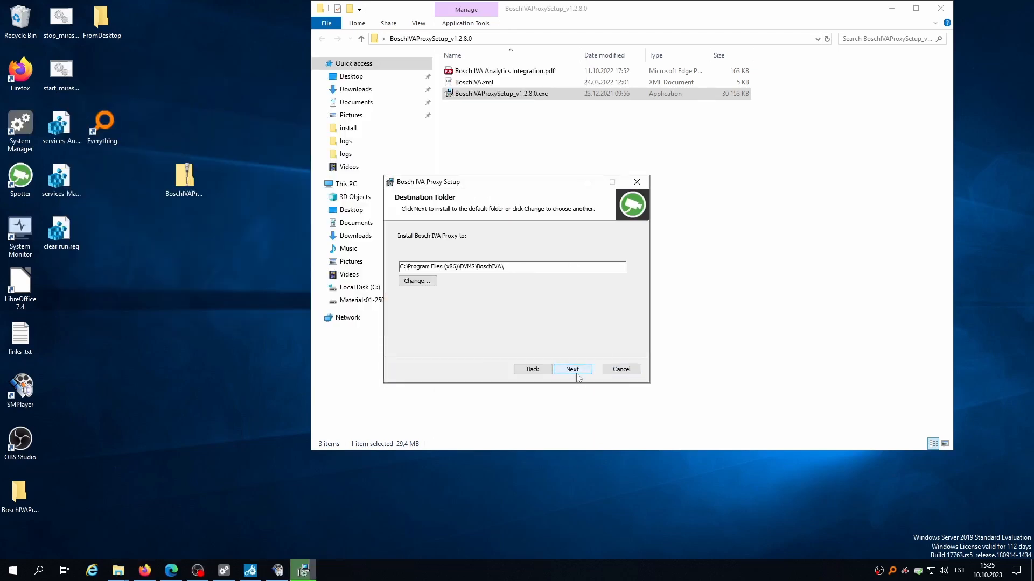
{"action": "left_click", "coordinate": [573, 372]}
{"action": "left_click", "coordinate": [573, 372]}
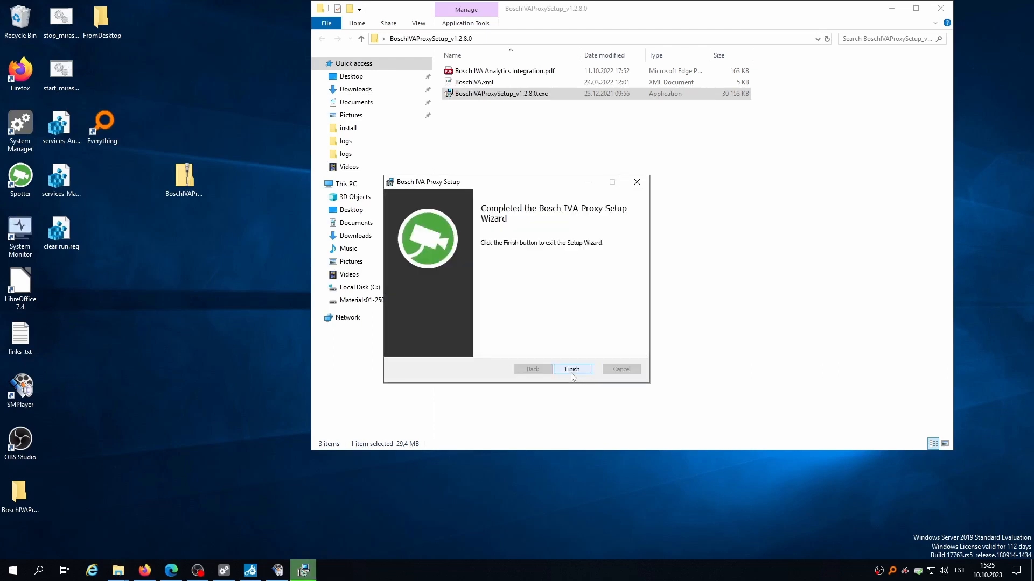
{"action": "left_click", "coordinate": [572, 370]}
{"action": "left_click", "coordinate": [621, 370]}
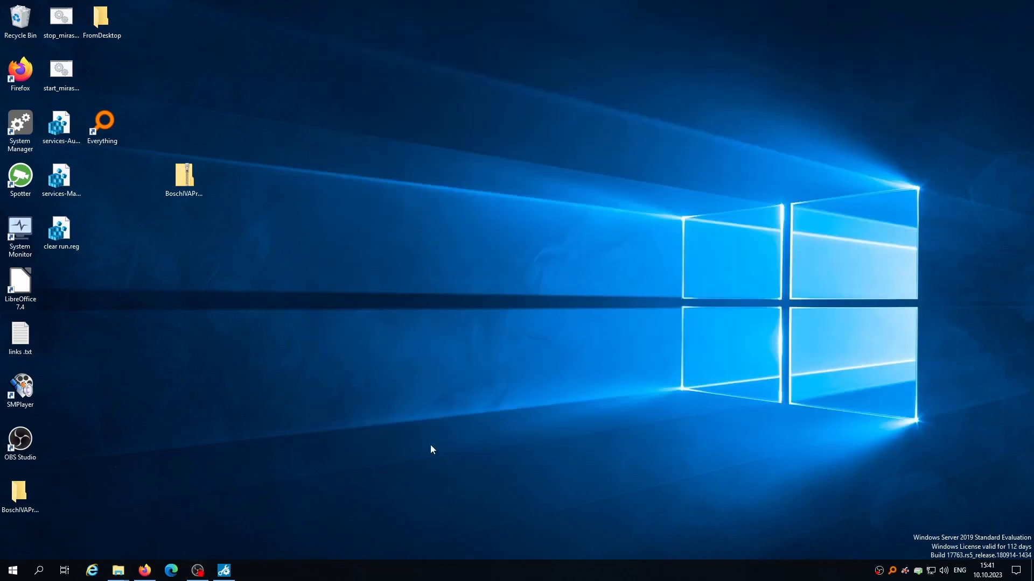
Launch Mirasys System Manager from the desktop and log in to the system.
{"action": "left_click", "coordinate": [224, 571]}
{"action": "left_click", "coordinate": [224, 571]}
{"action": "double_click", "coordinate": [16, 123]}
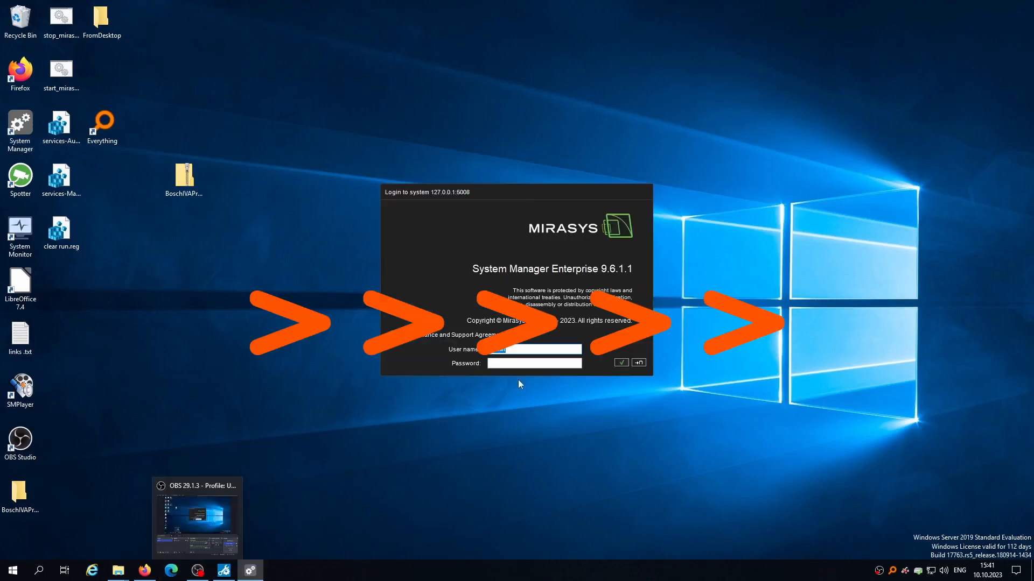
{"action": "left_click", "coordinate": [519, 363]}
{"action": "key", "text": "Return"}
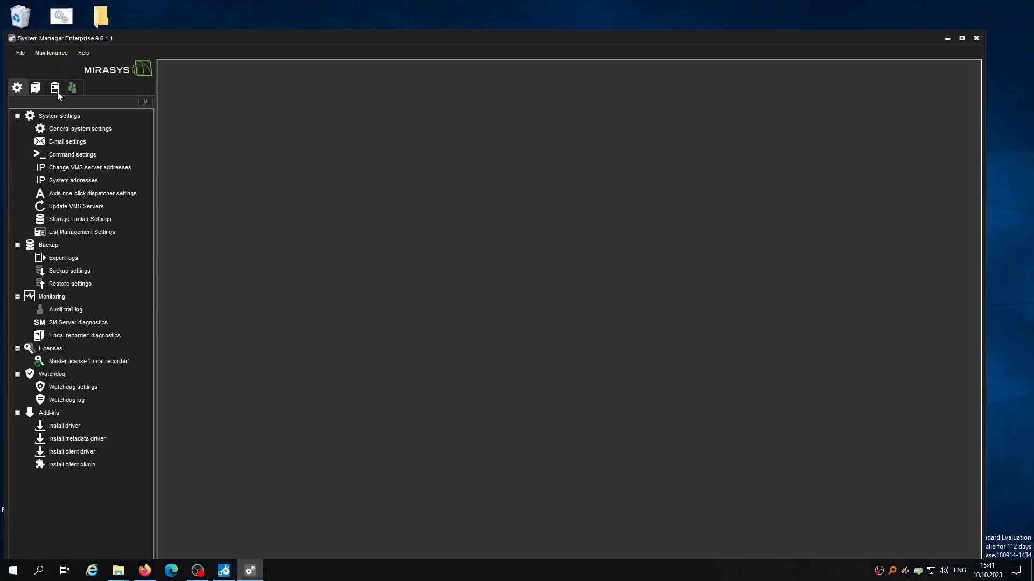
In the local recorder's hardware settings, search for an IP camera at 192.168.1.76, port 80, with user name service and the camera password.
{"action": "left_click", "coordinate": [36, 91]}
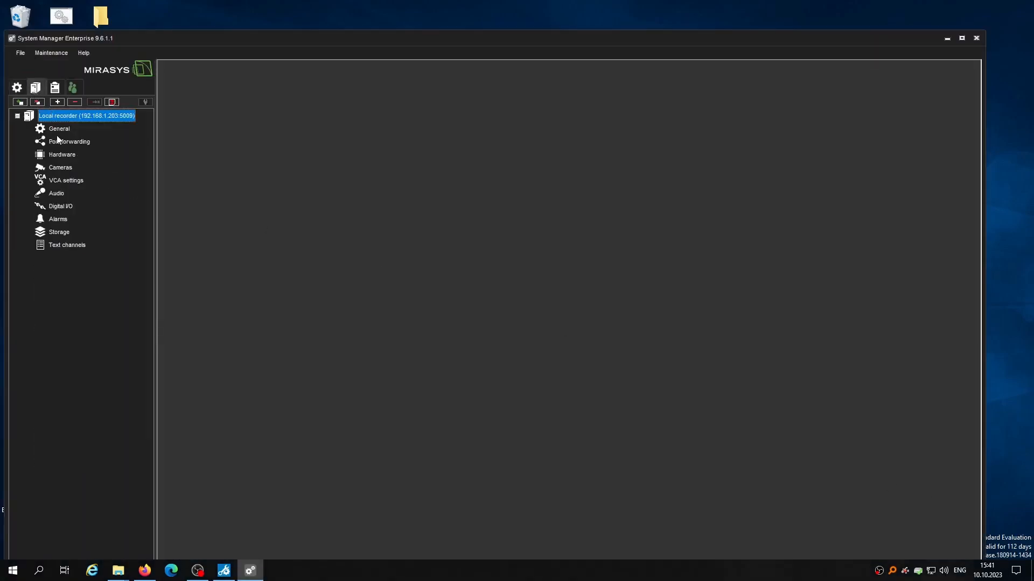
{"action": "left_click", "coordinate": [61, 156]}
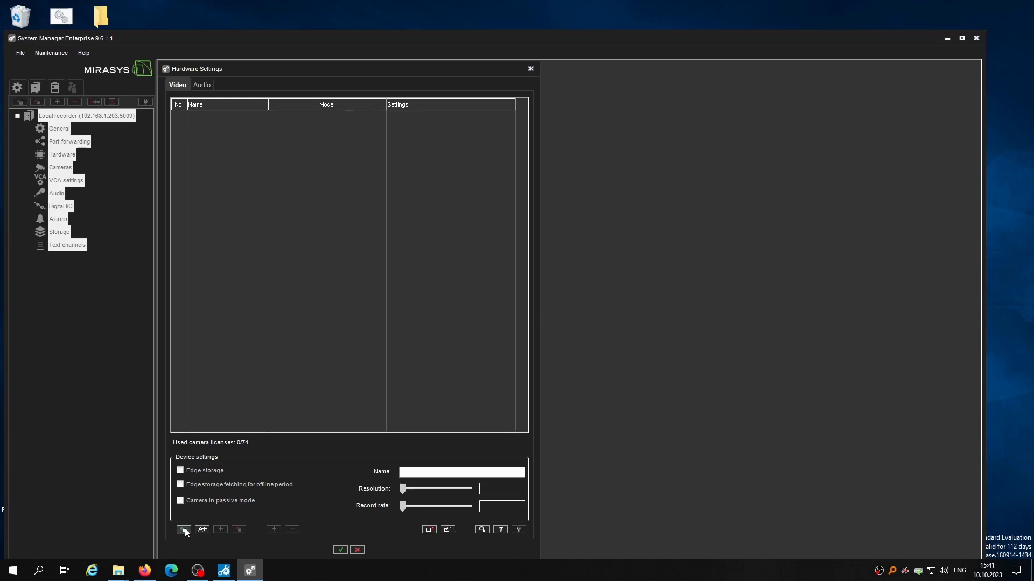
{"action": "left_click", "coordinate": [183, 530]}
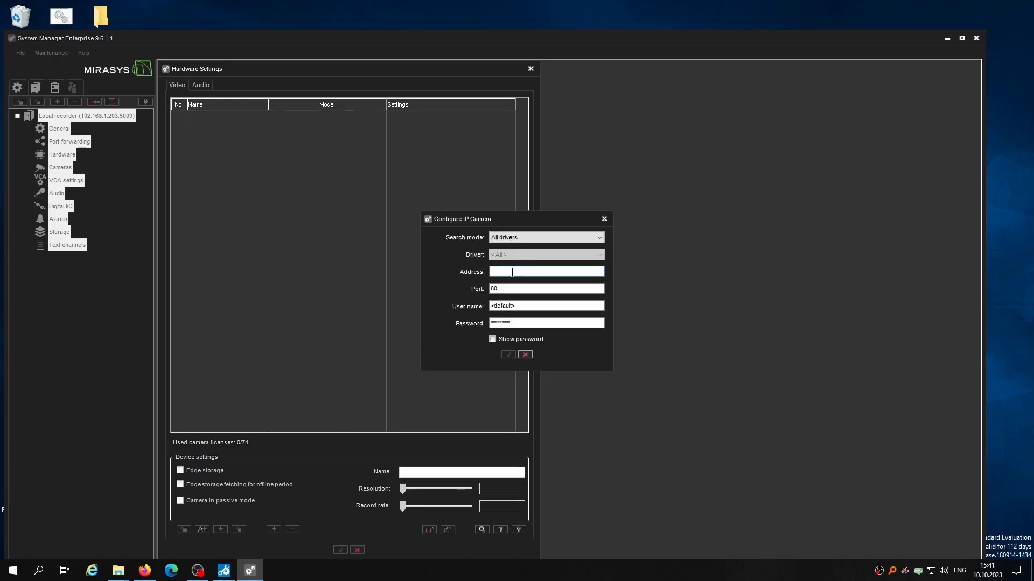
{"action": "type", "text": "192.168.1.76"}
{"action": "key", "text": "Tab"}
{"action": "key", "text": "Tab"}
{"action": "type", "text": "ser"}
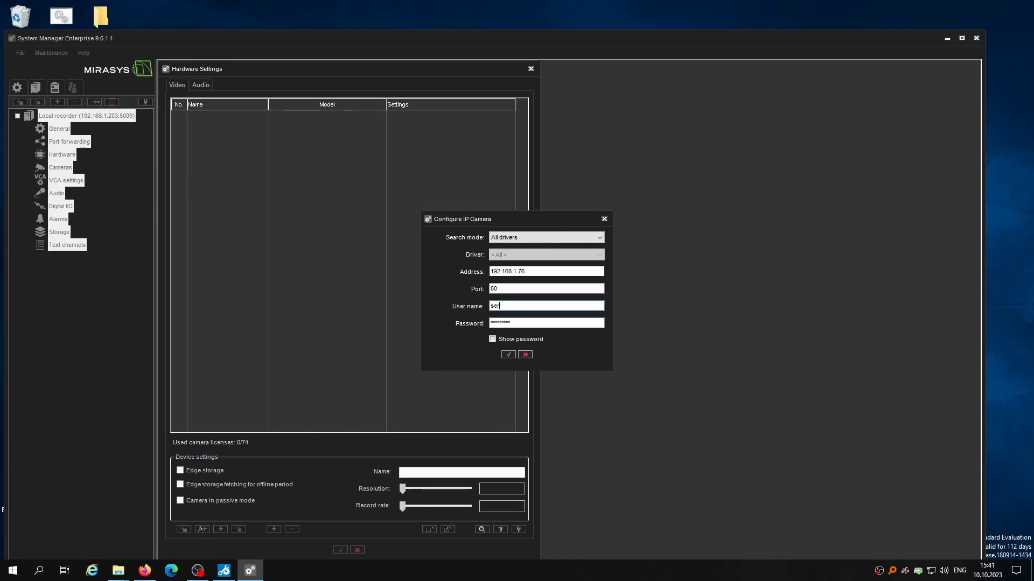
{"action": "key", "text": "Tab"}
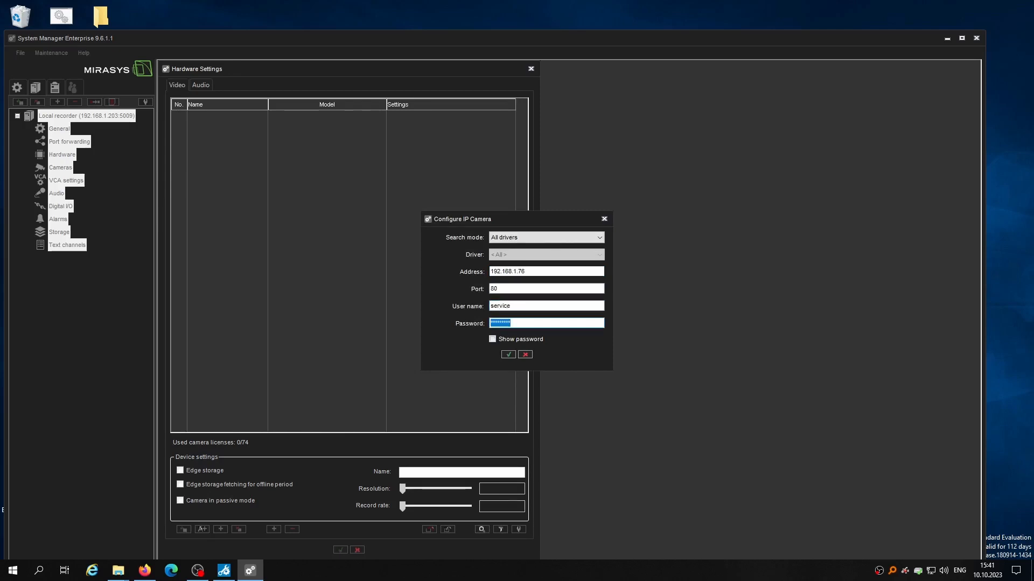
{"action": "type", "text": "**"}
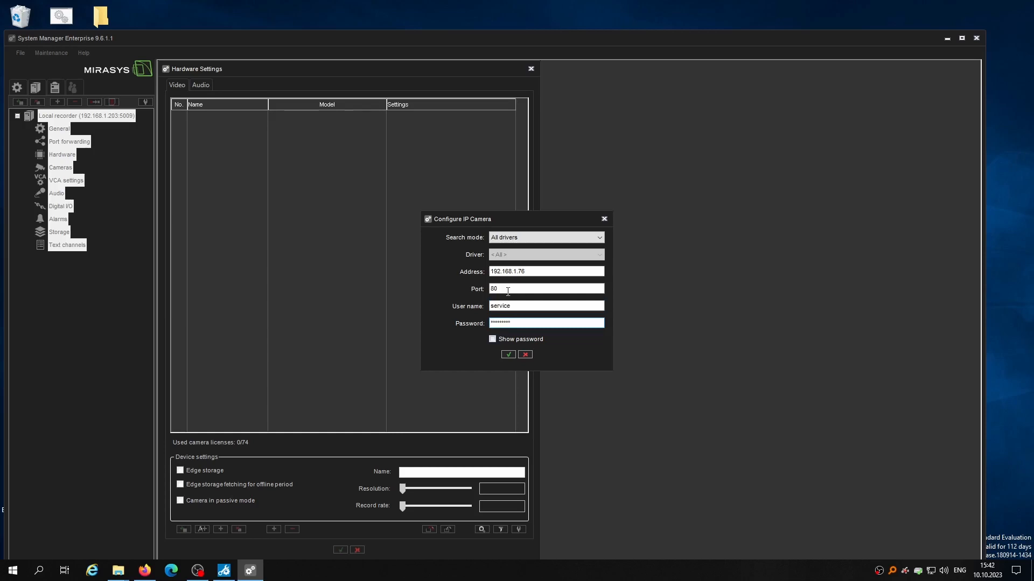
{"action": "left_click", "coordinate": [508, 353]}
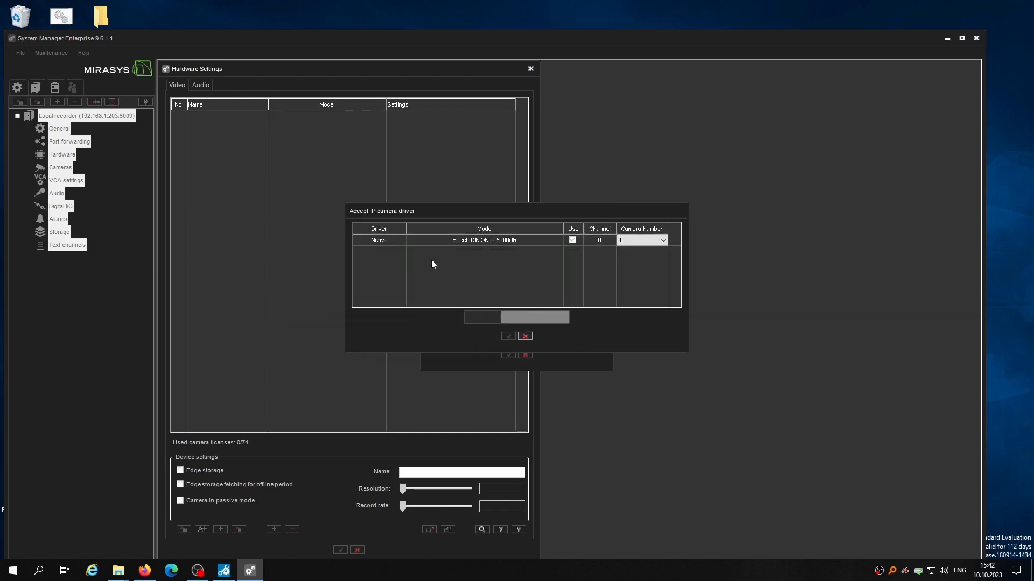
Accept the native Bosch DINION IP 5000i IR driver with its audio channels, set the camera to passive mode, and save the hardware settings.
{"action": "left_click", "coordinate": [506, 337]}
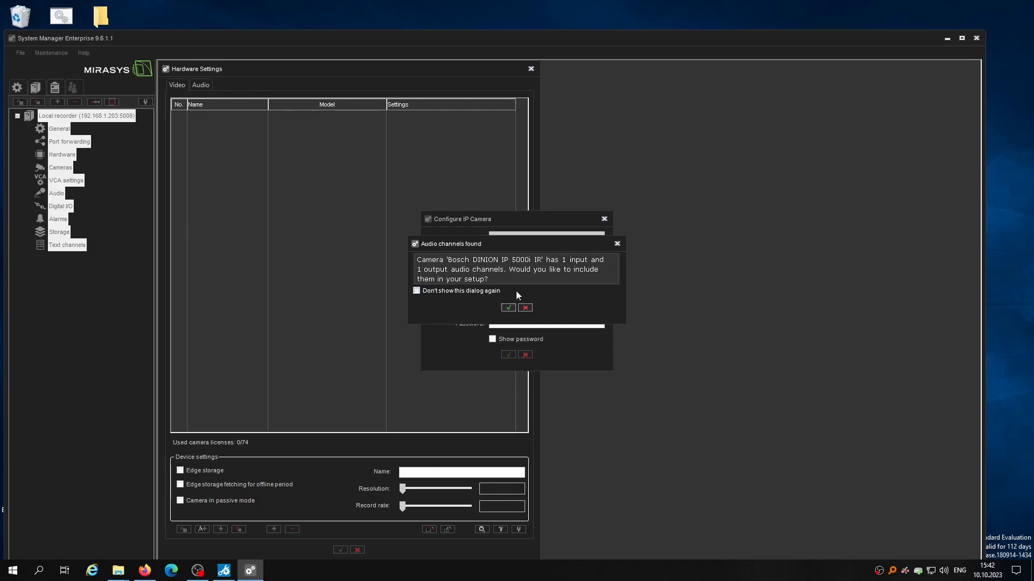
{"action": "left_click", "coordinate": [507, 308]}
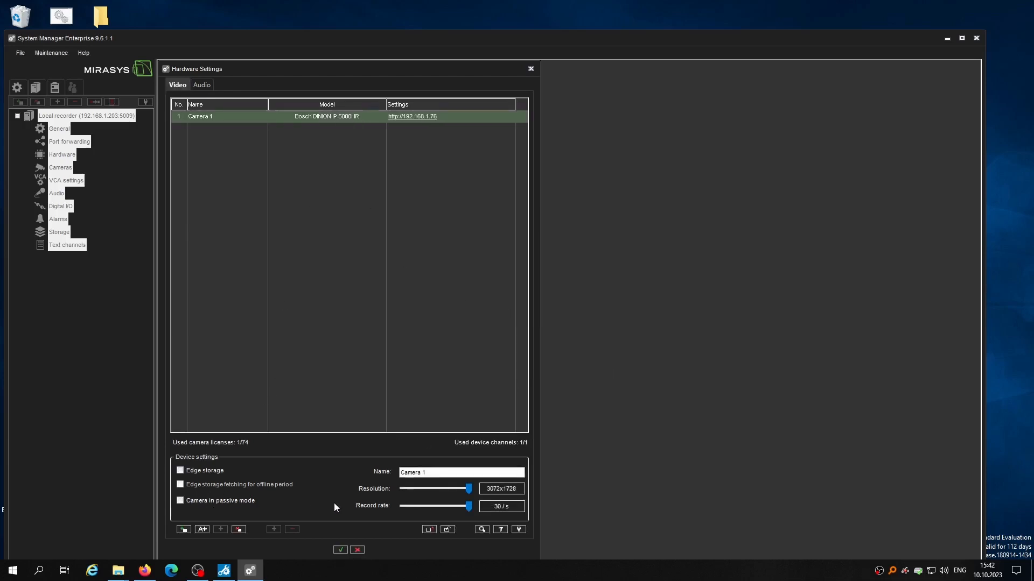
{"action": "left_click", "coordinate": [181, 503]}
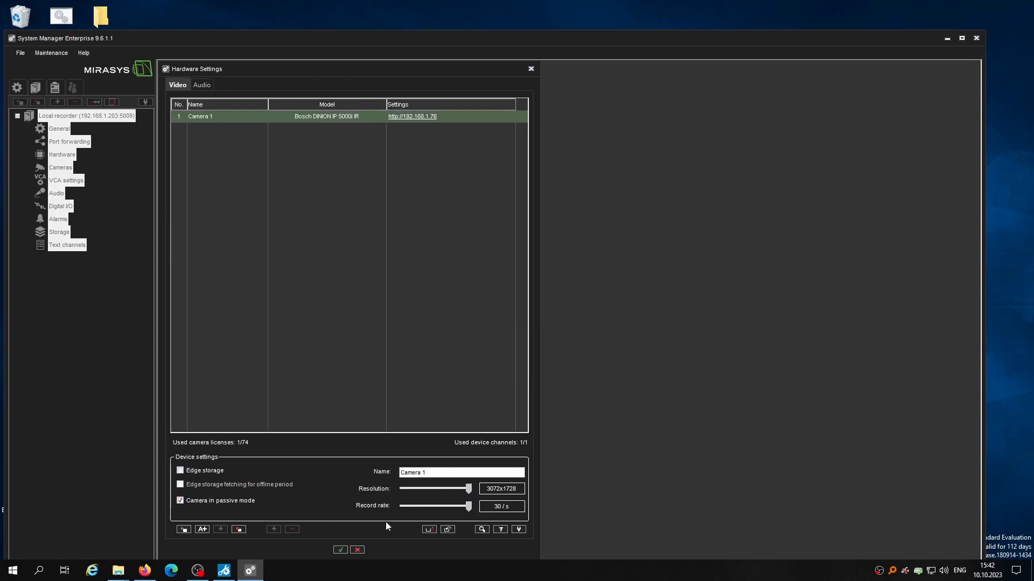
{"action": "left_click", "coordinate": [335, 546]}
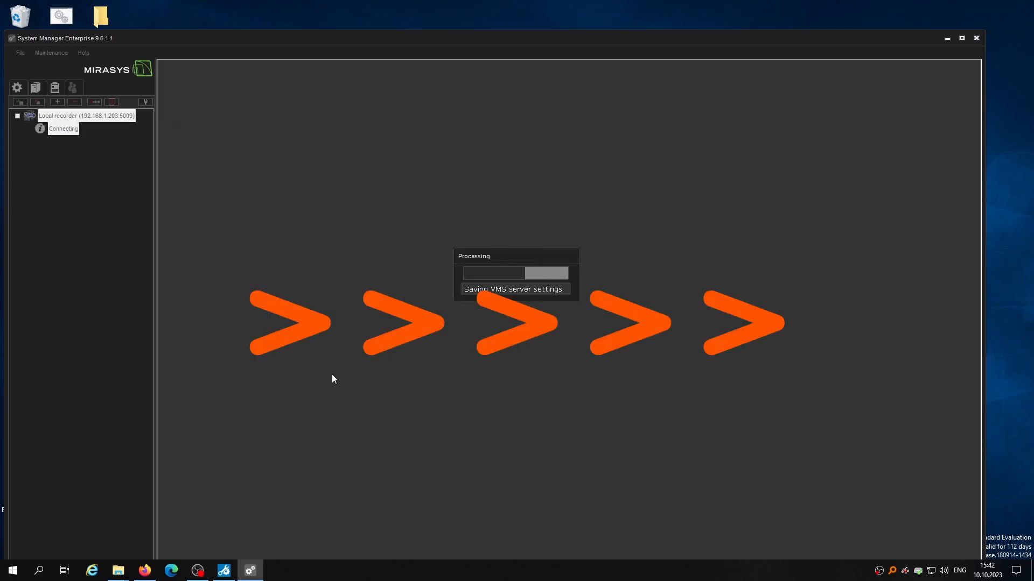
Switch to Bosch Configuration Manager, check the Person task's detection area on the camera, and minimize the program.
{"action": "left_click", "coordinate": [225, 572]}
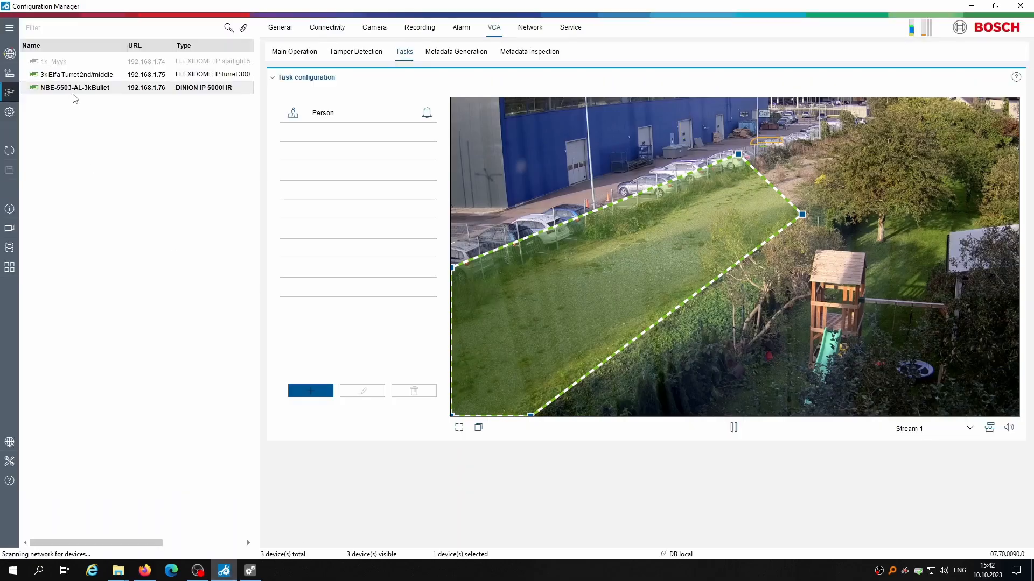
{"action": "left_click", "coordinate": [299, 54]}
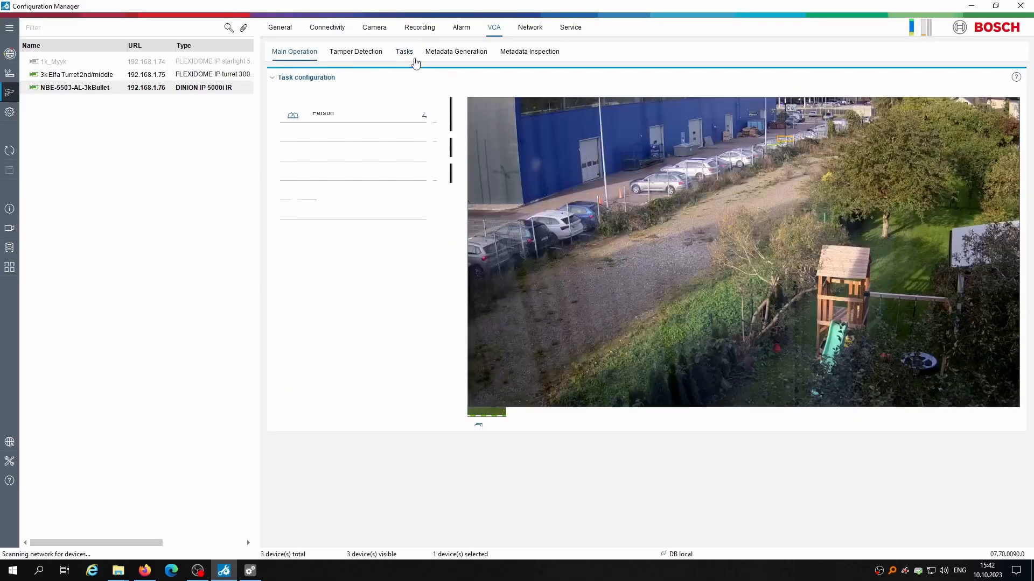
{"action": "left_click", "coordinate": [413, 56]}
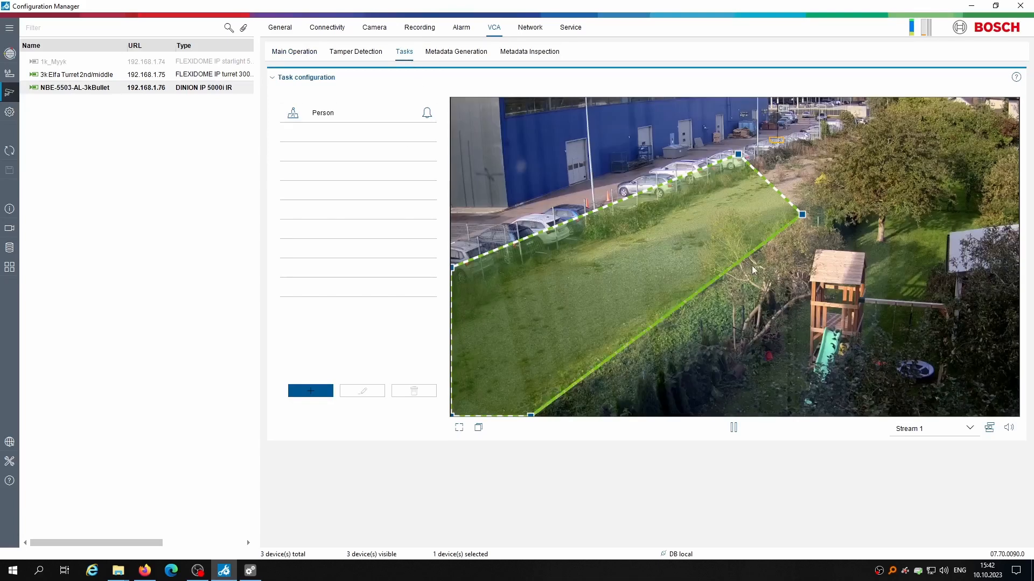
{"action": "left_click", "coordinate": [972, 6]}
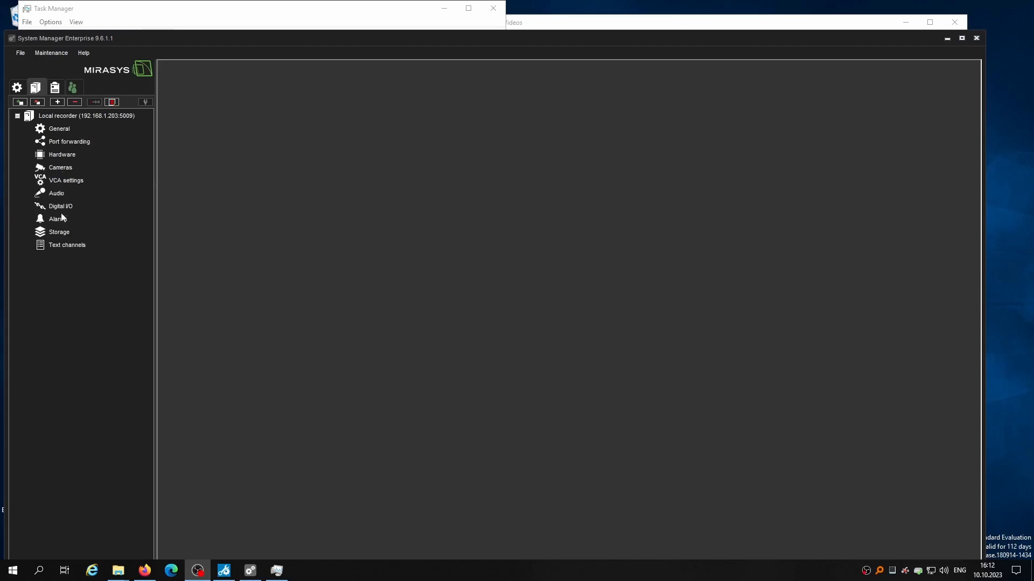
Open the local recorder's text channel settings and review the text channel configuration instructions on the Bosch Proxy page in Firefox.
{"action": "left_click", "coordinate": [61, 246]}
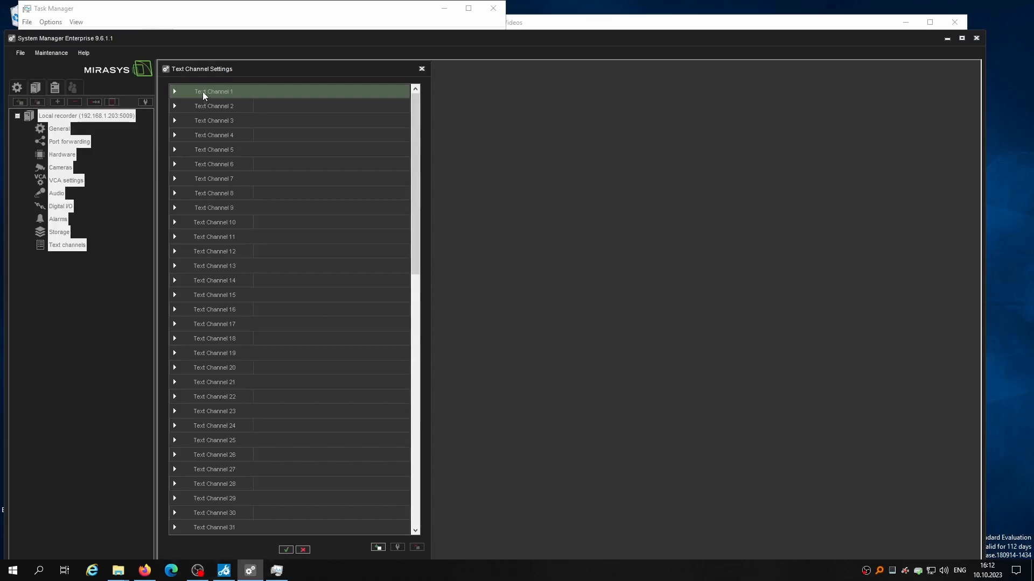
{"action": "left_click", "coordinate": [144, 571]}
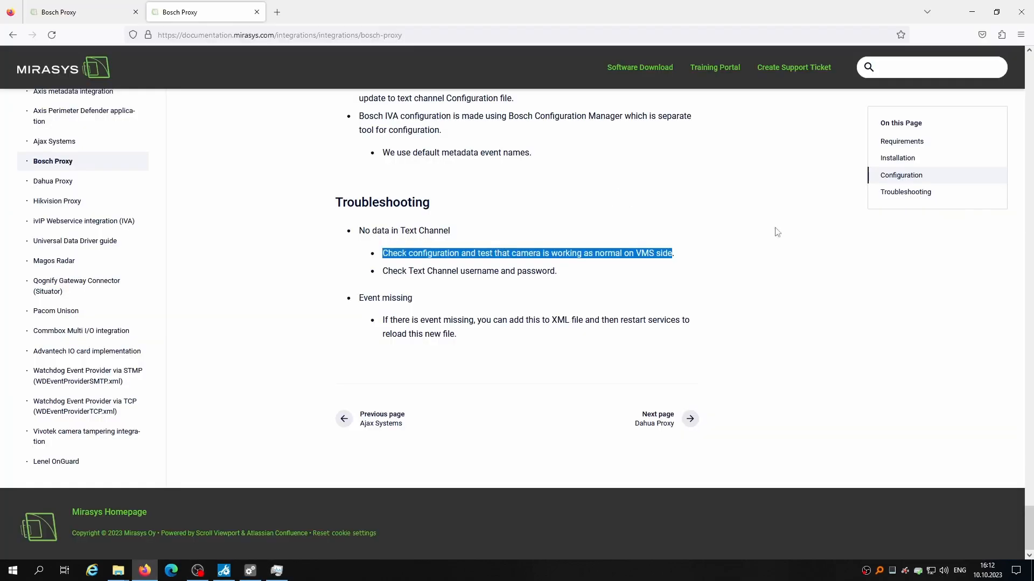
{"action": "left_click", "coordinate": [797, 258]}
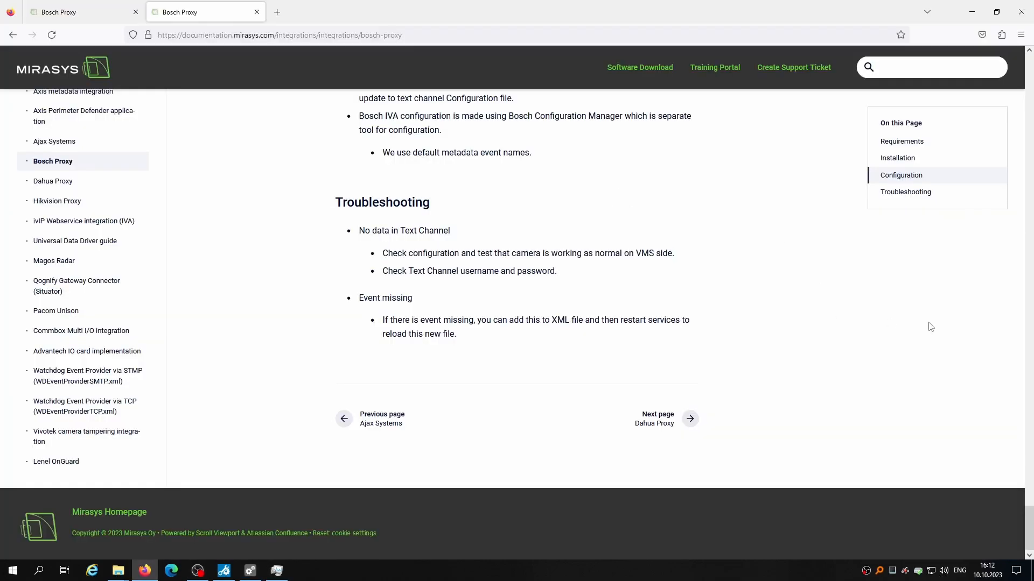
{"action": "left_click", "coordinate": [1029, 61]}
{"action": "scroll", "coordinate": [746, 190], "scroll_direction": "down", "scroll_amount": 9}
{"action": "scroll", "coordinate": [700, 243], "scroll_direction": "down", "scroll_amount": 20}
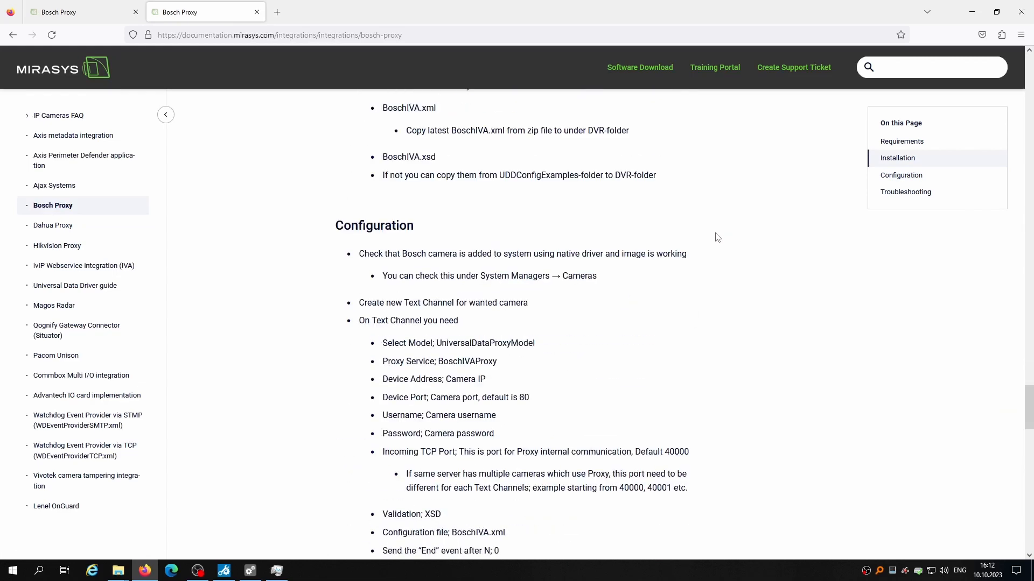
{"action": "scroll", "coordinate": [716, 231], "scroll_direction": "down", "scroll_amount": 1}
{"action": "scroll", "coordinate": [613, 242], "scroll_direction": "down", "scroll_amount": 10}
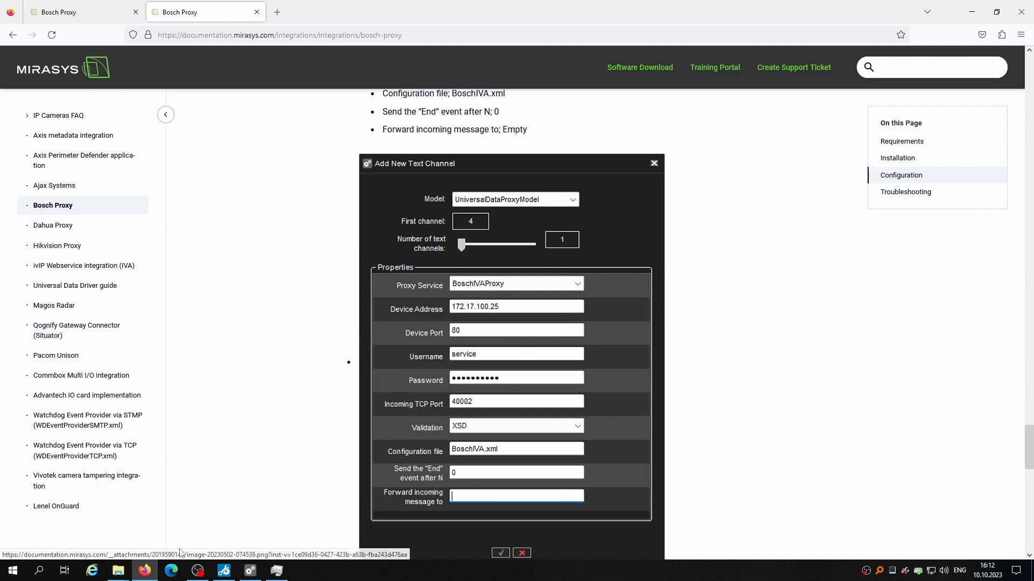
{"action": "mouse_move", "coordinate": [255, 575]}
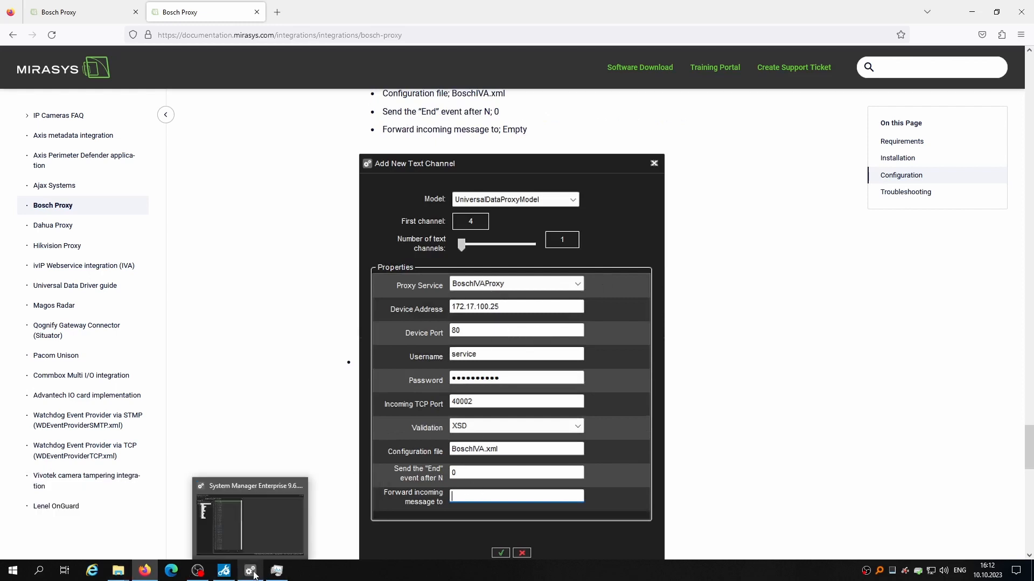
Return to System Manager and start a new text channel with model UniversalDataProxyModel and proxy service BoschIVAProxy.
{"action": "left_click", "coordinate": [262, 547]}
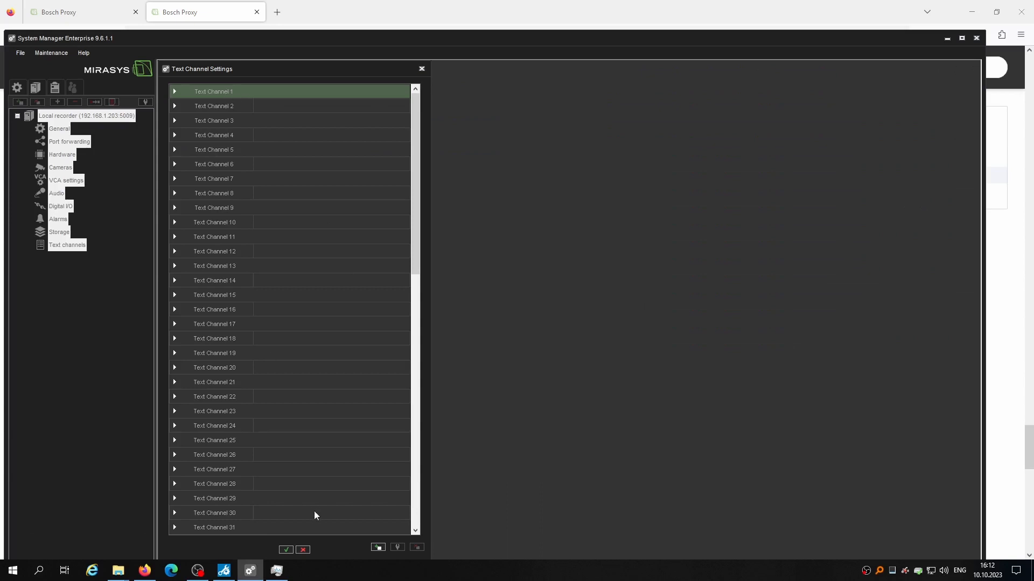
{"action": "left_click", "coordinate": [378, 548]}
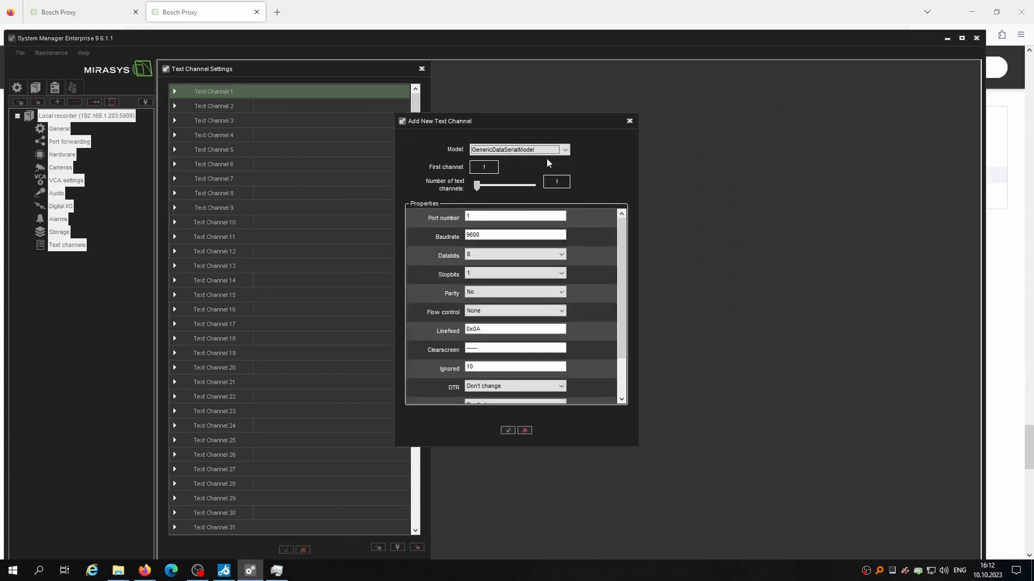
{"action": "left_click", "coordinate": [548, 150]}
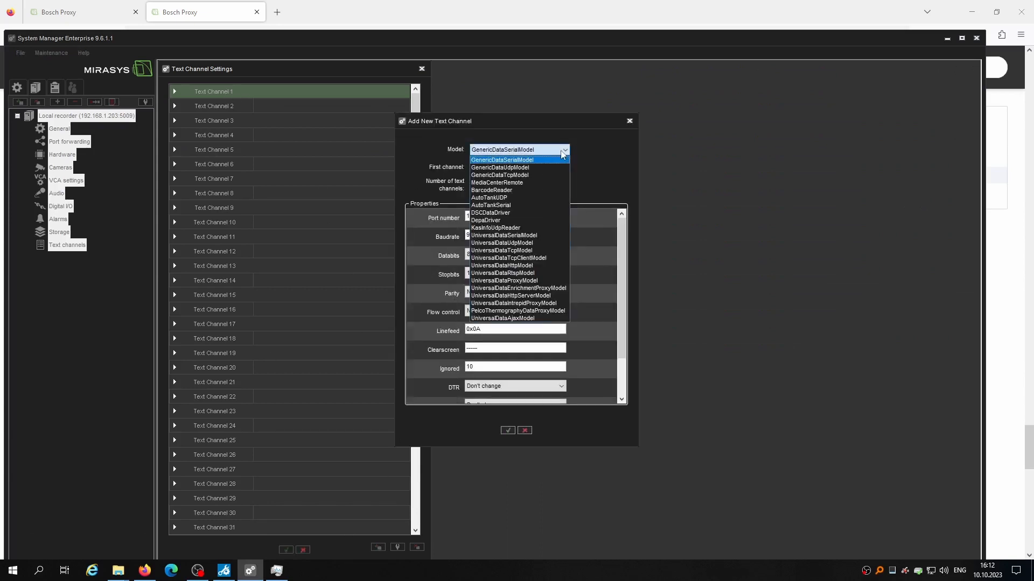
{"action": "left_click", "coordinate": [538, 280]}
{"action": "left_click", "coordinate": [540, 217]}
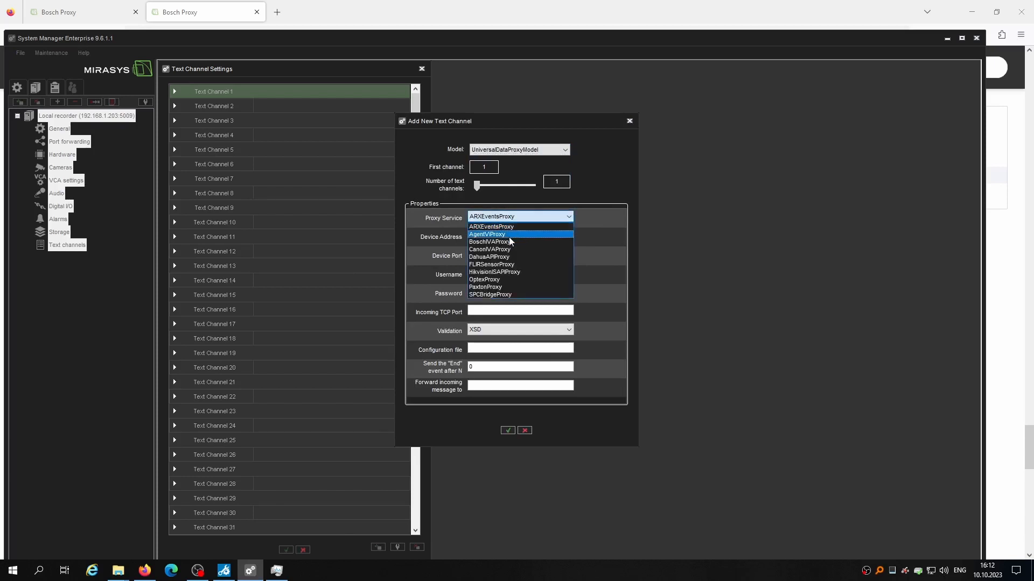
{"action": "left_click", "coordinate": [490, 242]}
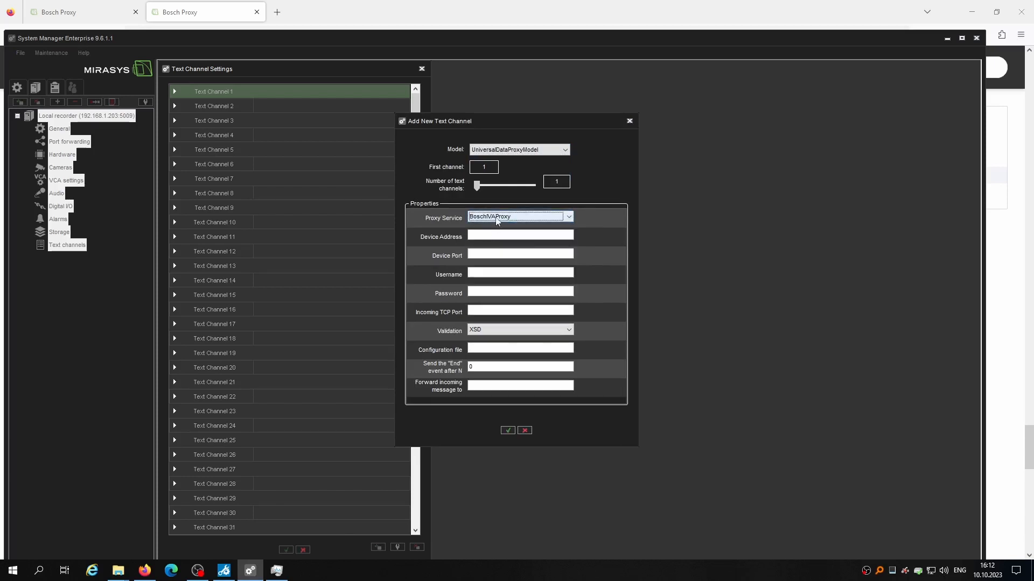
Set the text channel's device address to 192.168.1.76, port 80, username service, the camera password, and incoming TCP port 40001.
{"action": "left_click", "coordinate": [491, 233]}
{"action": "type", "text": "192.168.1.76"}
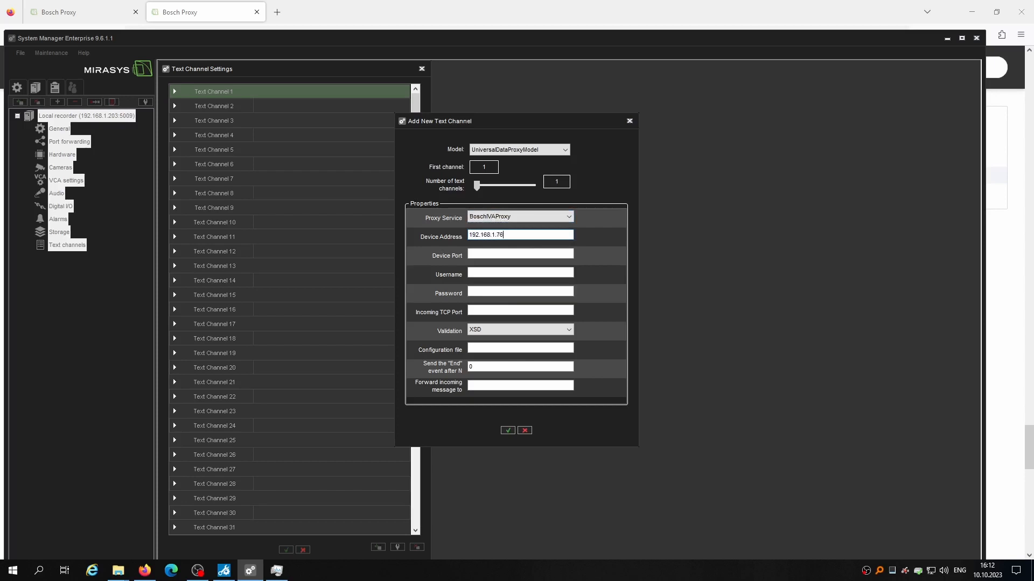
{"action": "key", "text": "Tab"}
{"action": "key", "text": "Tab"}
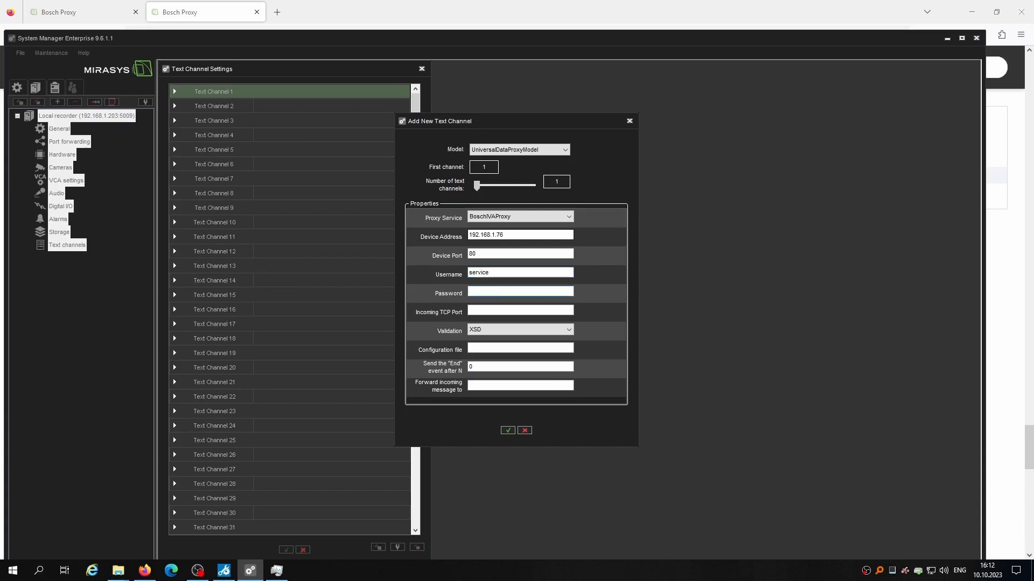
{"action": "type", "text": "***"}
{"action": "left_click", "coordinate": [491, 309]}
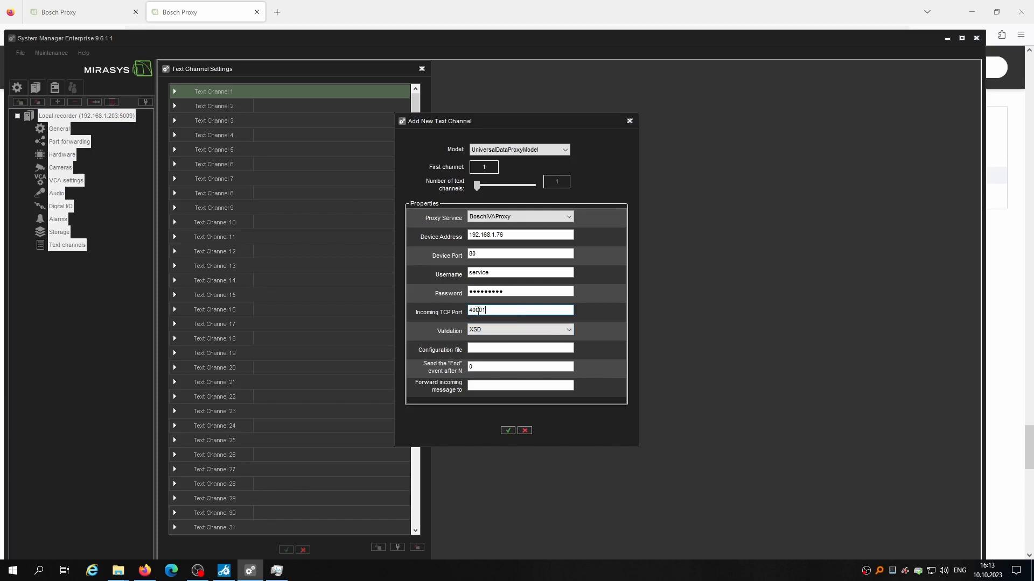
Check the Bosch Proxy page in Firefox for the value required in the text channel's configuration file setting.
{"action": "left_click", "coordinate": [489, 347]}
{"action": "left_click", "coordinate": [144, 571]}
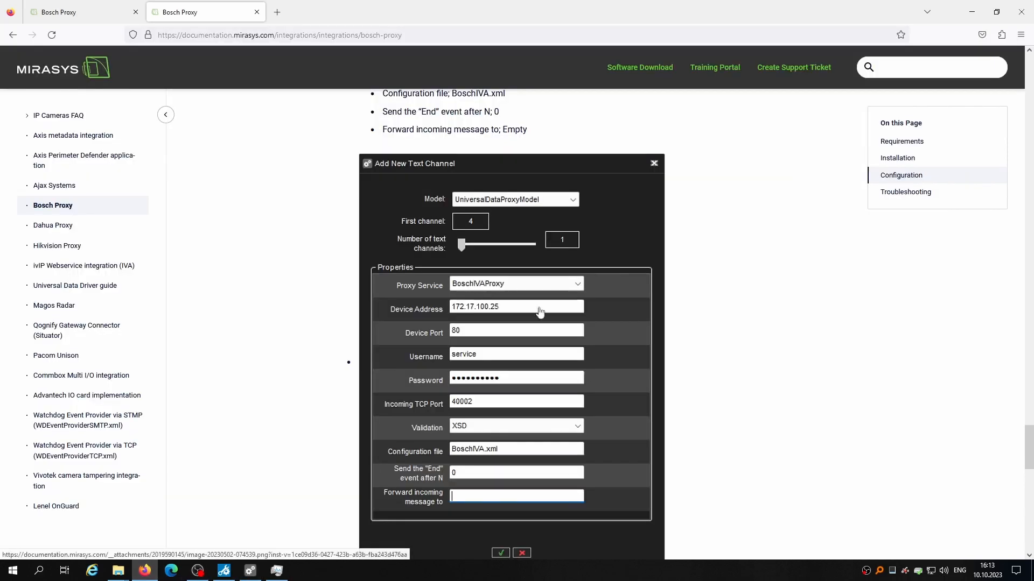
{"action": "scroll", "coordinate": [538, 312], "scroll_direction": "down", "scroll_amount": 2}
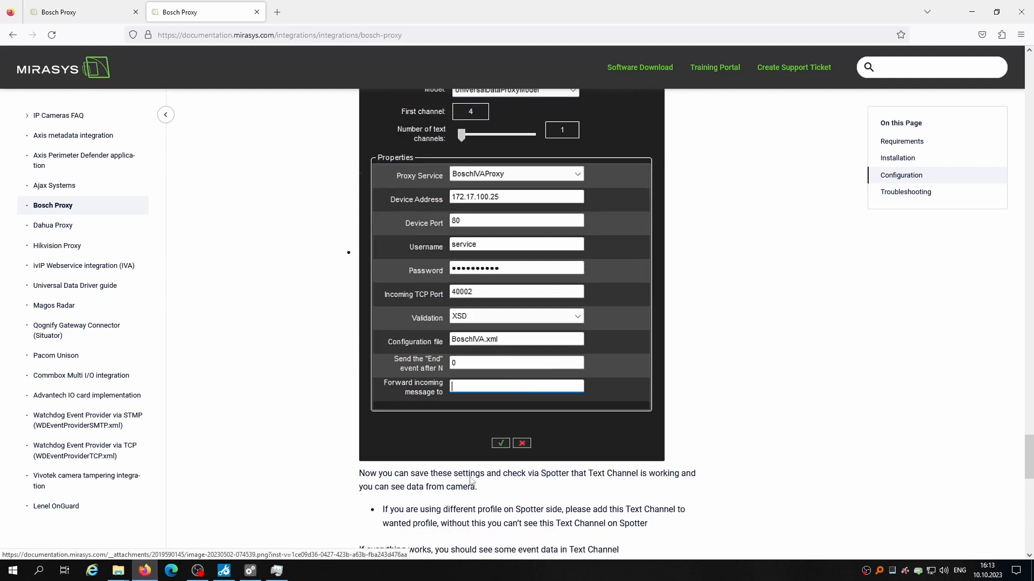
Locate BoschIVA.xml in the DVMS\DVR program folder in File Explorer and select its file name for copying.
{"action": "mouse_move", "coordinate": [123, 579]}
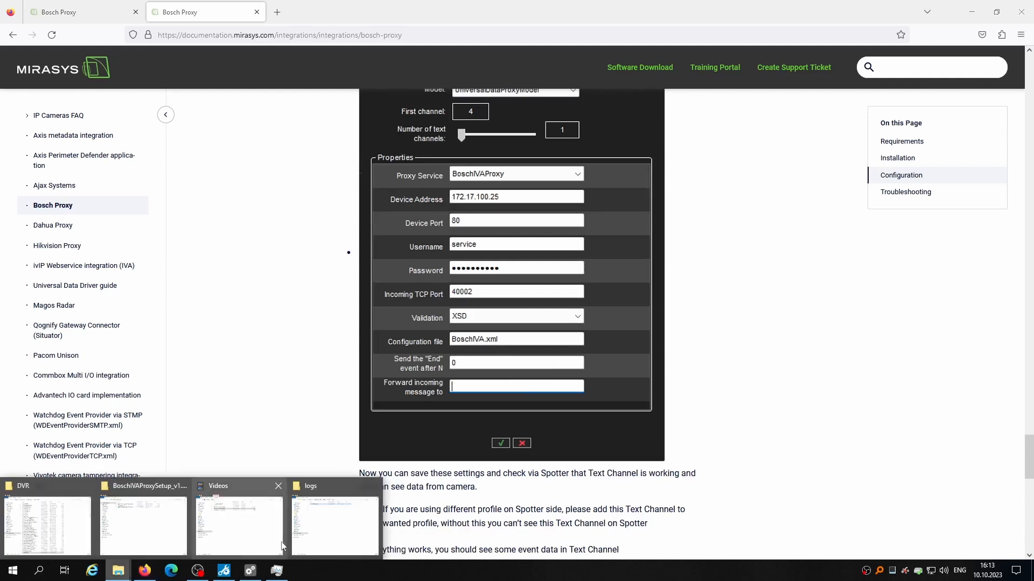
{"action": "left_click", "coordinate": [154, 522]}
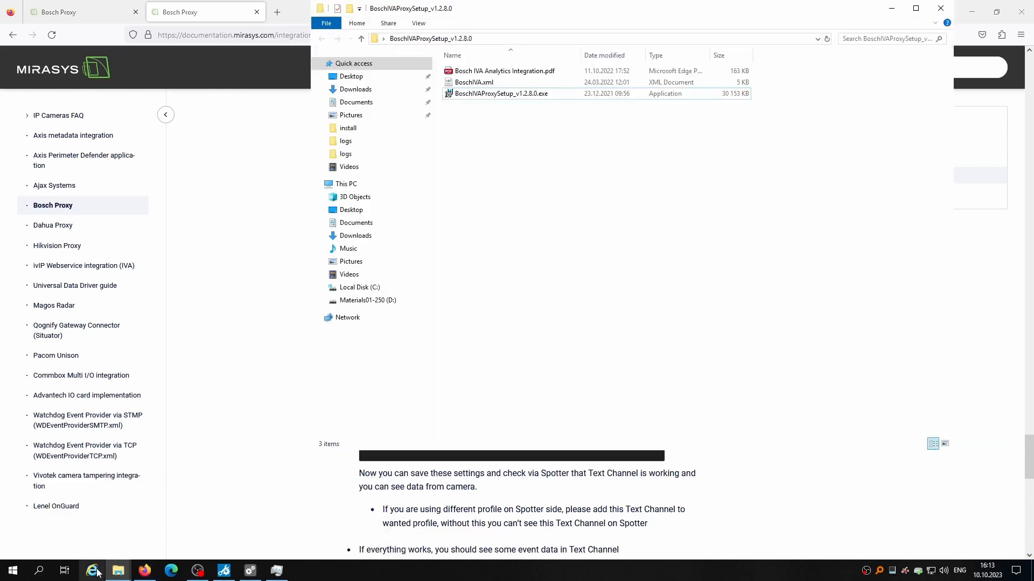
{"action": "left_click", "coordinate": [116, 571]}
{"action": "left_click", "coordinate": [75, 525]}
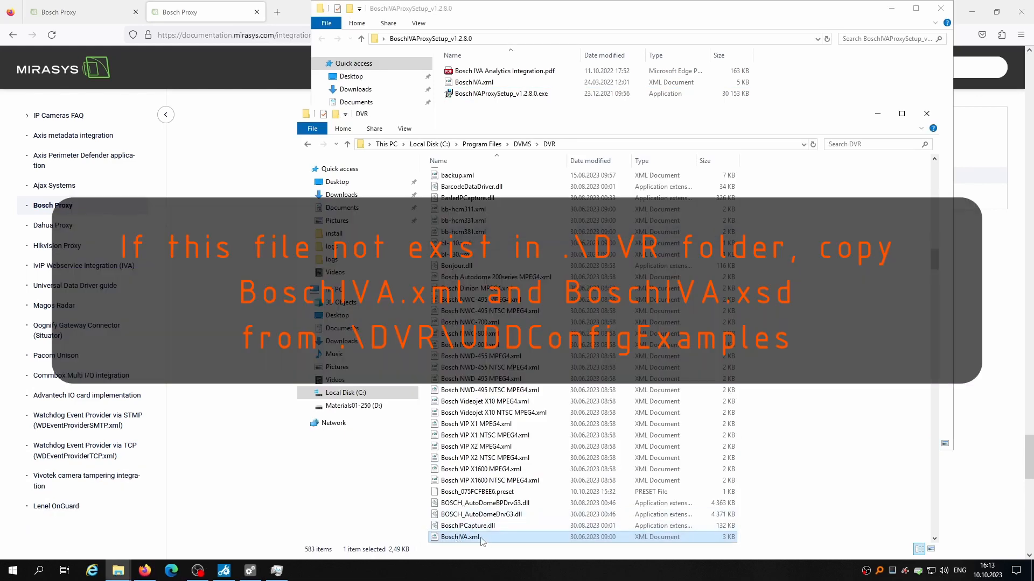
{"action": "key", "text": "F2"}
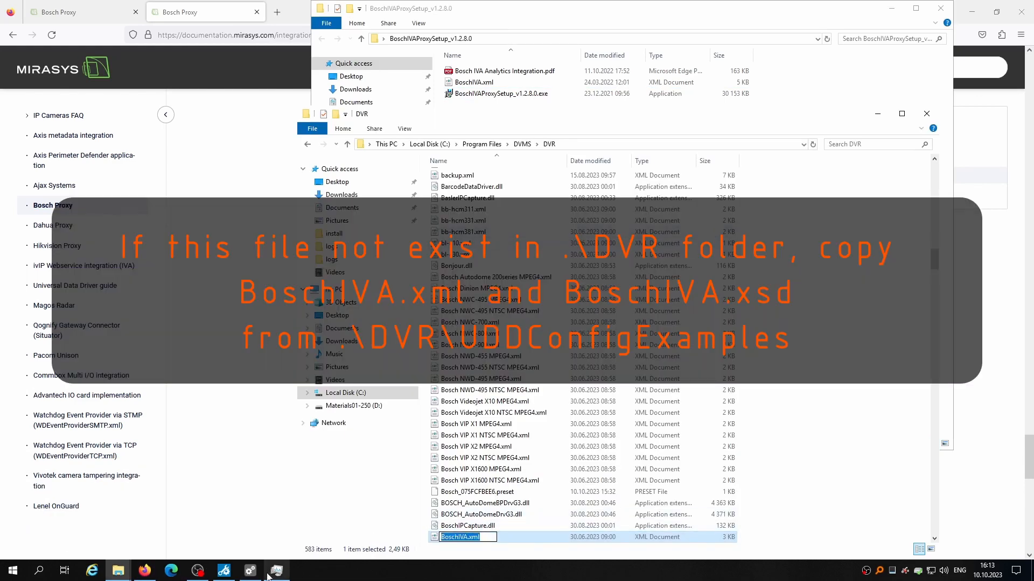
Return to System Manager, set the text channel's configuration file to BoschIVA.xml, and accept the new channel.
{"action": "left_click", "coordinate": [250, 570]}
{"action": "left_click", "coordinate": [489, 348]}
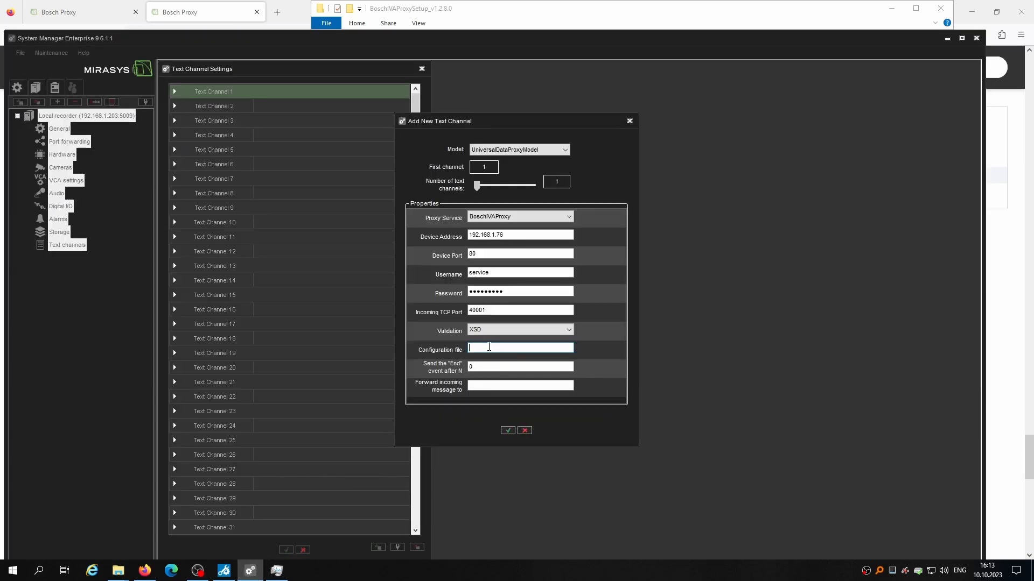
{"action": "type", "text": "BoschIVA.xml"}
{"action": "left_click", "coordinate": [508, 431]}
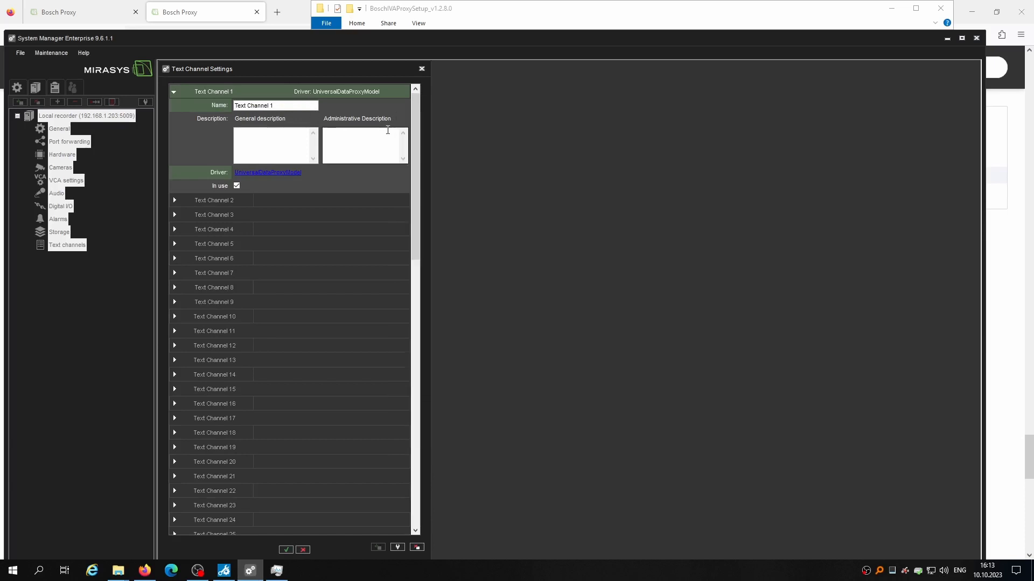
Rename the first text channel as 01.Person.
{"action": "left_click_drag", "start_coordinate": [286, 106], "coordinate": [177, 107]}
{"action": "type", "text": "0"}
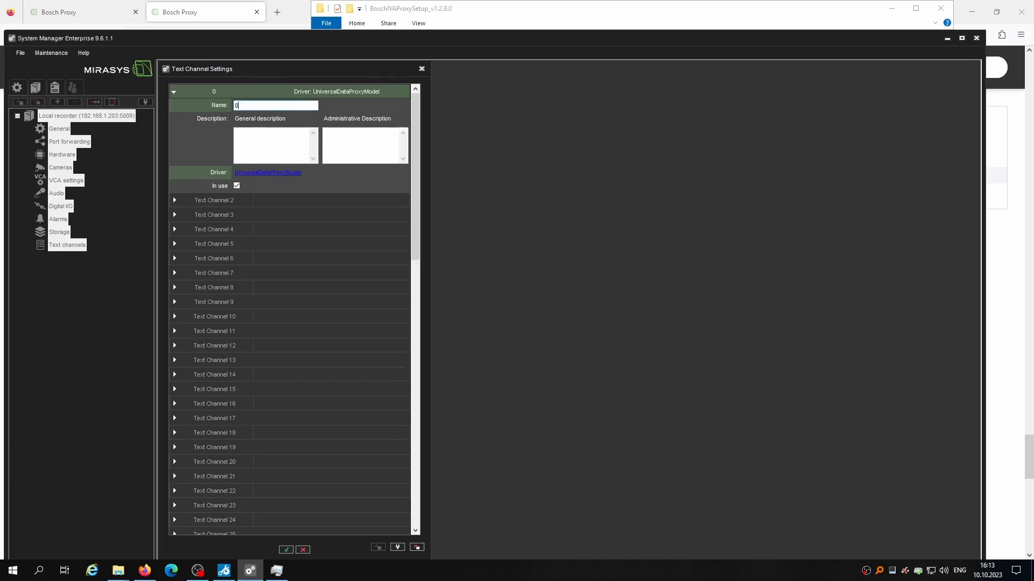
{"action": "type", "text": "1.Person"}
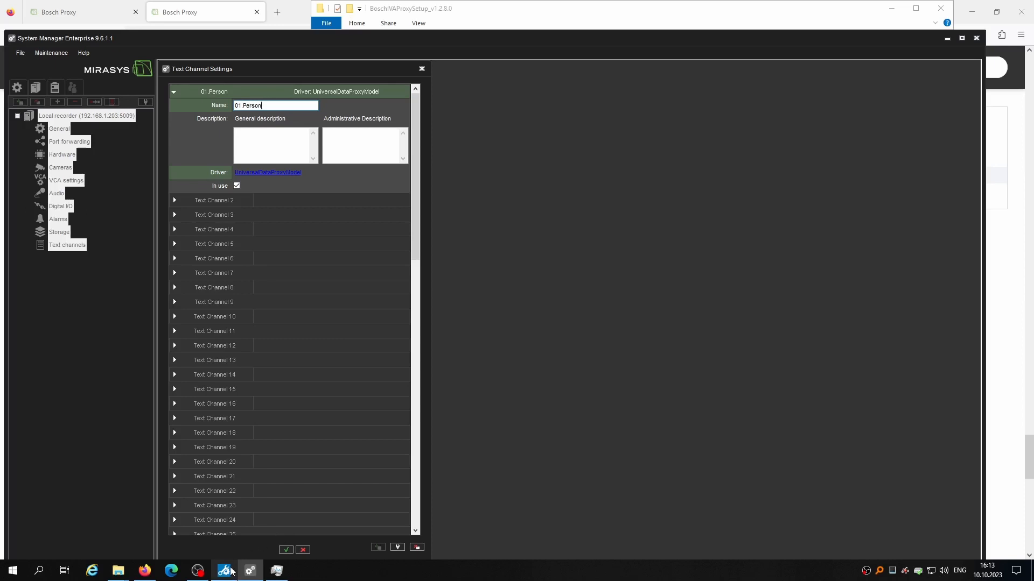
Switch to Bosch Configuration Manager and check the name of the camera's VCA task.
{"action": "mouse_move", "coordinate": [231, 572]}
{"action": "mouse_move", "coordinate": [123, 575]}
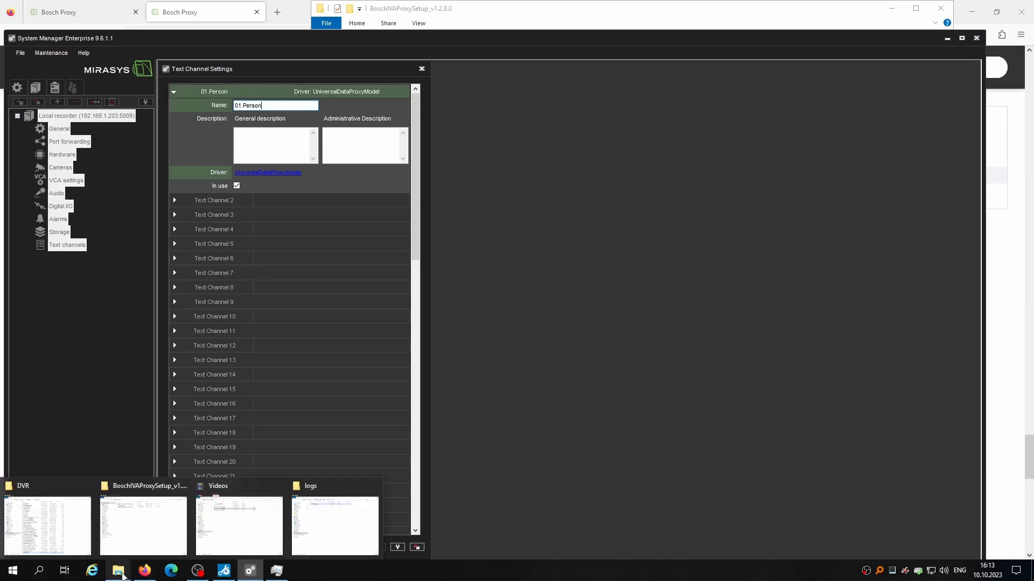
{"action": "left_click", "coordinate": [226, 525]}
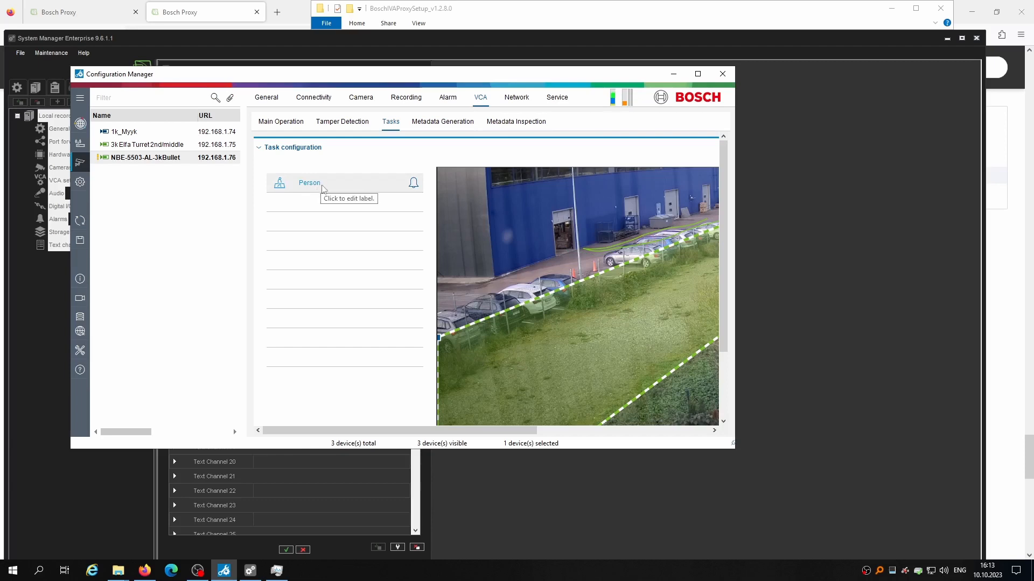
Open BoschIVA.xml from the DVR folder in Notepad++.
{"action": "left_click", "coordinate": [118, 571]}
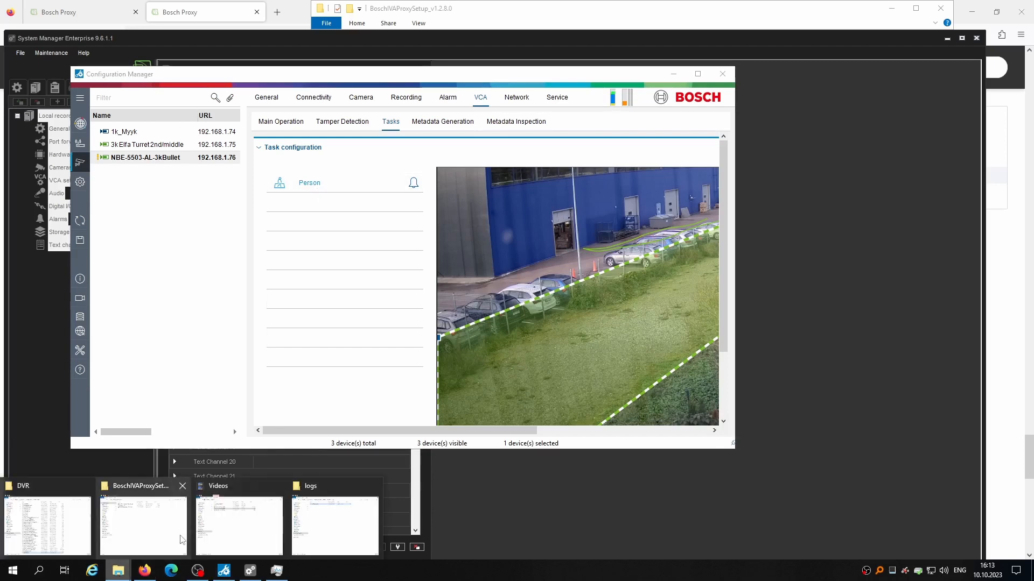
{"action": "left_click", "coordinate": [82, 523]}
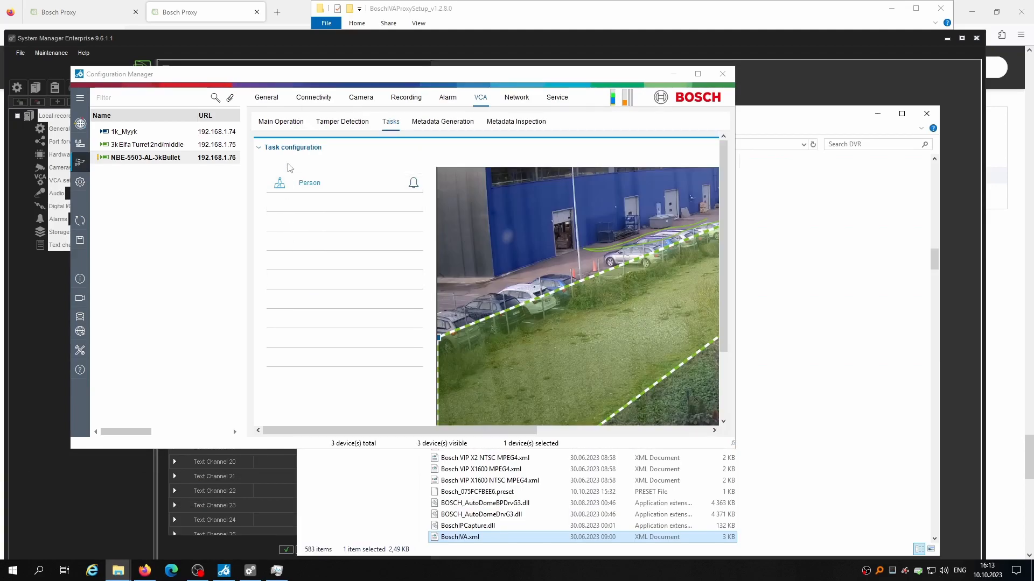
{"action": "left_click", "coordinate": [765, 210]}
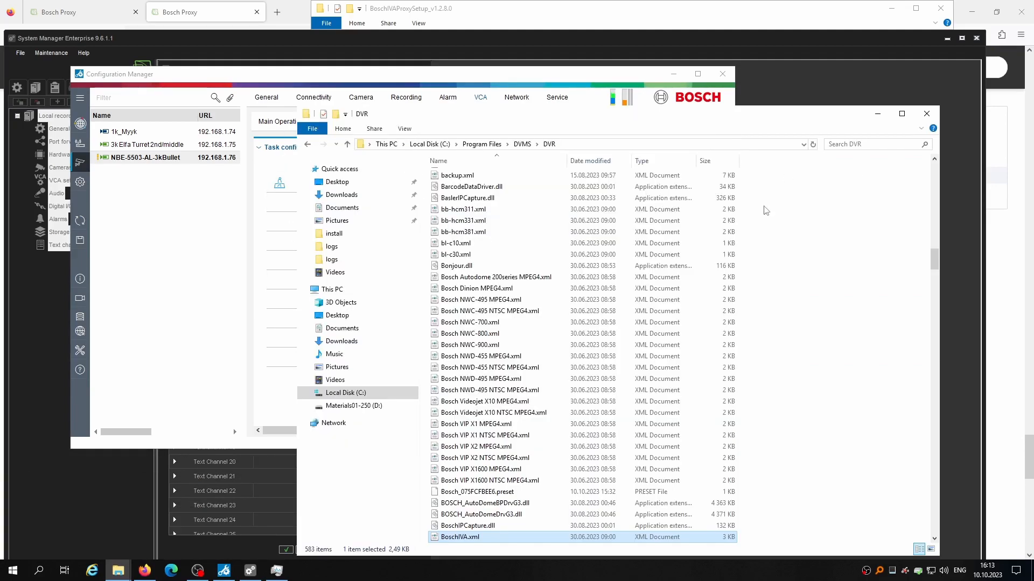
{"action": "right_click", "coordinate": [465, 538]}
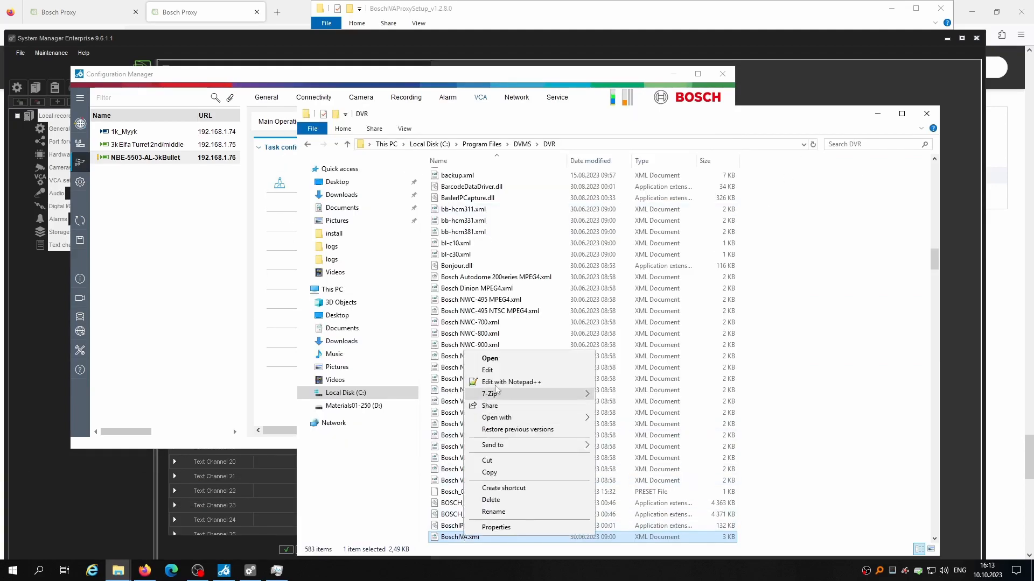
{"action": "left_click", "coordinate": [544, 384]}
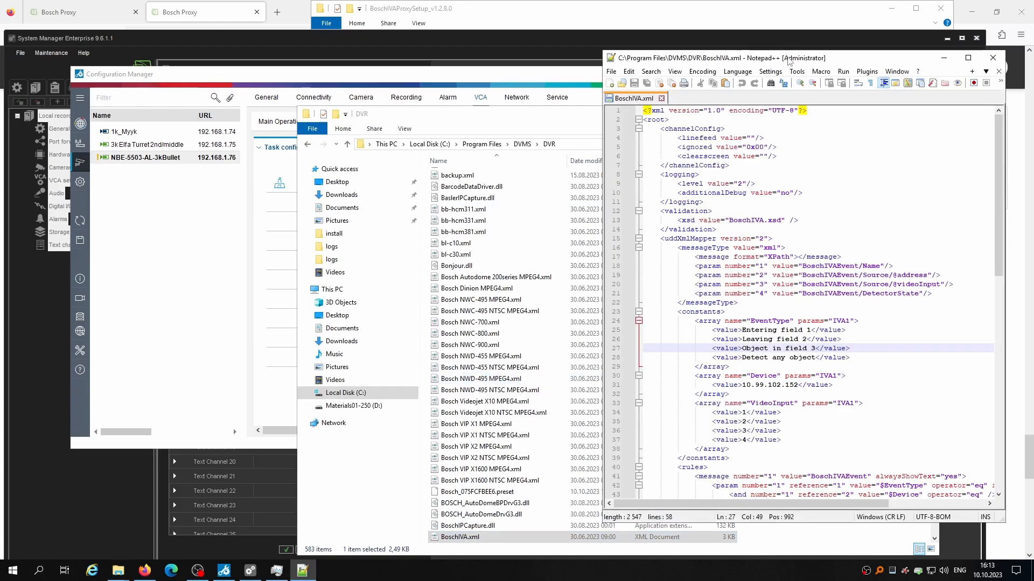
{"action": "left_click_drag", "start_coordinate": [788, 58], "coordinate": [746, 49]}
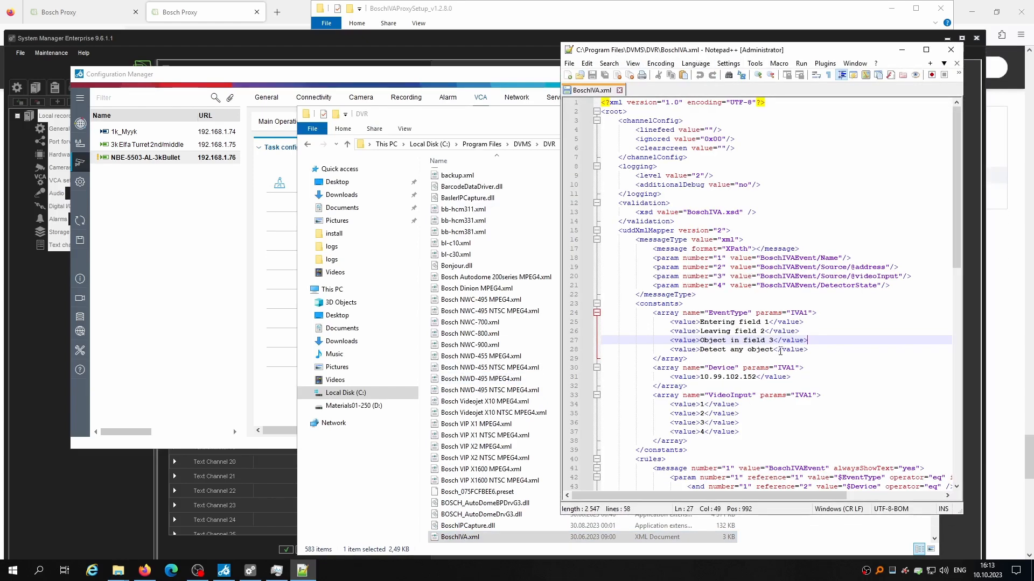
Remove the last three EventType values in BoschIVA.xml and set the remaining value to Person.
{"action": "left_click_drag", "start_coordinate": [809, 349], "coordinate": [553, 329]}
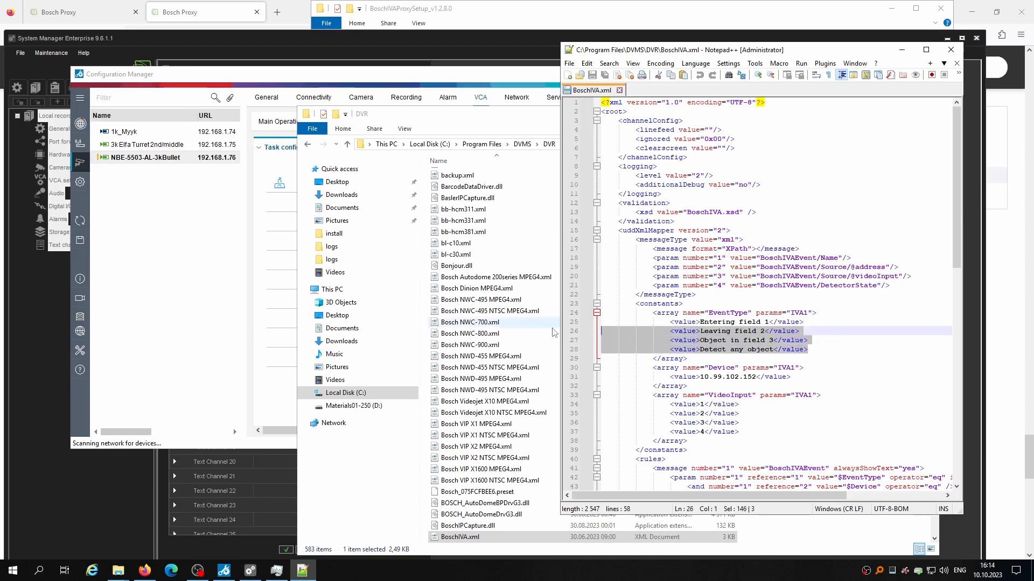
{"action": "key", "text": "Delete"}
{"action": "key", "text": "BackSpace"}
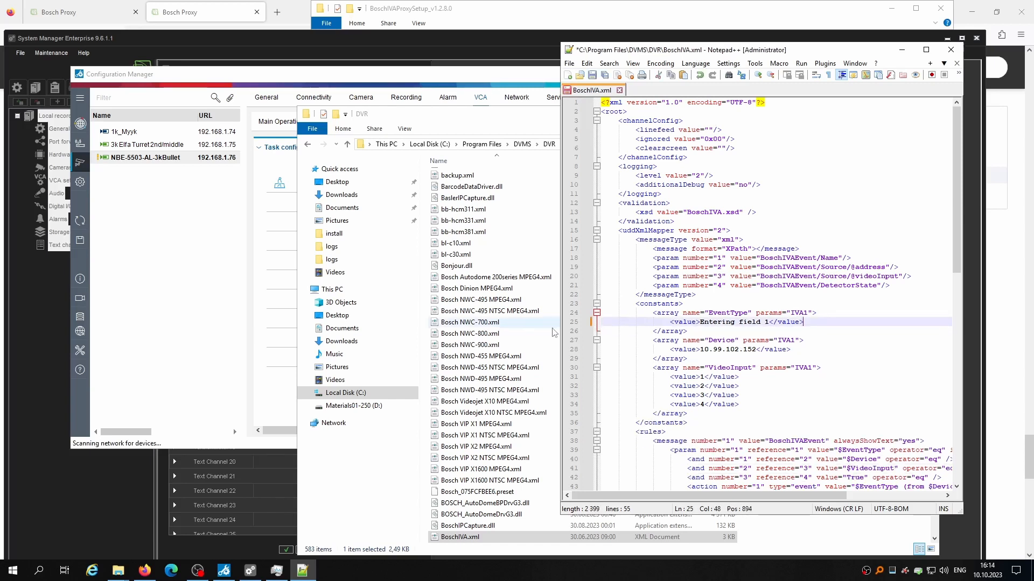
{"action": "left_click", "coordinate": [770, 322]}
{"action": "left_click_drag", "start_coordinate": [770, 322], "coordinate": [700, 322]}
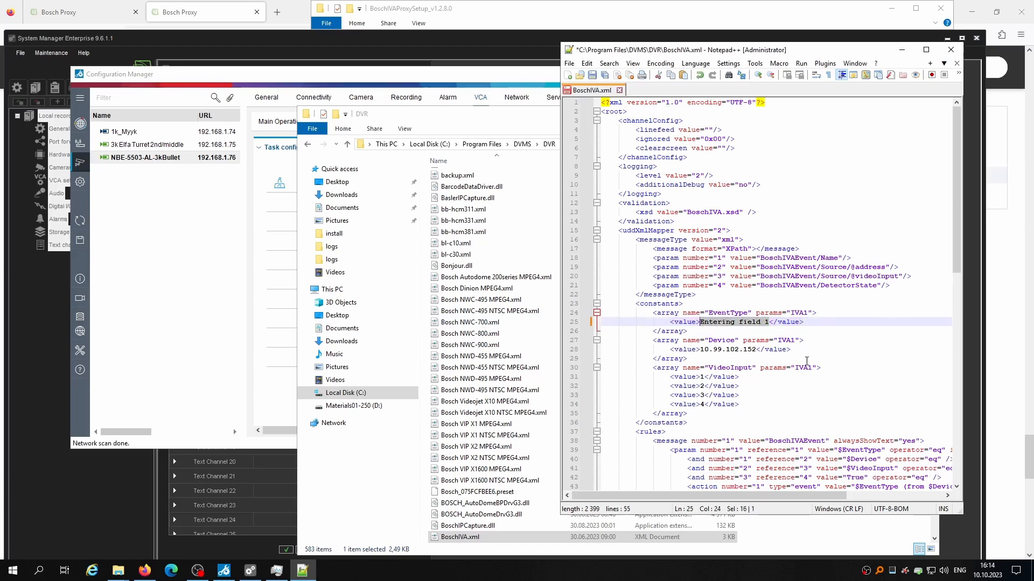
{"action": "type", "text": "Person"}
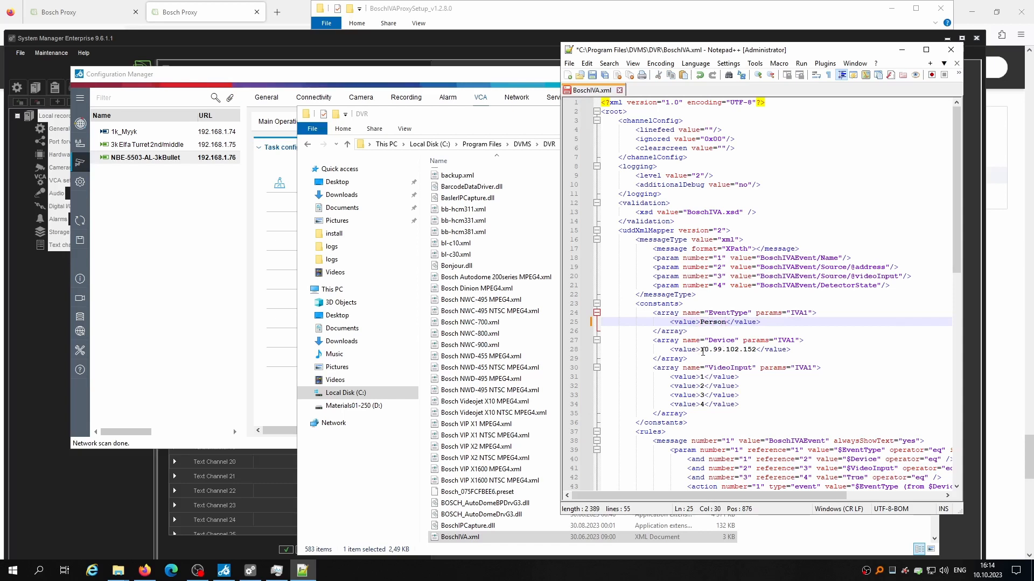
Set the Device array's value to 192.168.1.76 and save BoschIVA.xml.
{"action": "left_click_drag", "start_coordinate": [700, 349], "coordinate": [757, 349]}
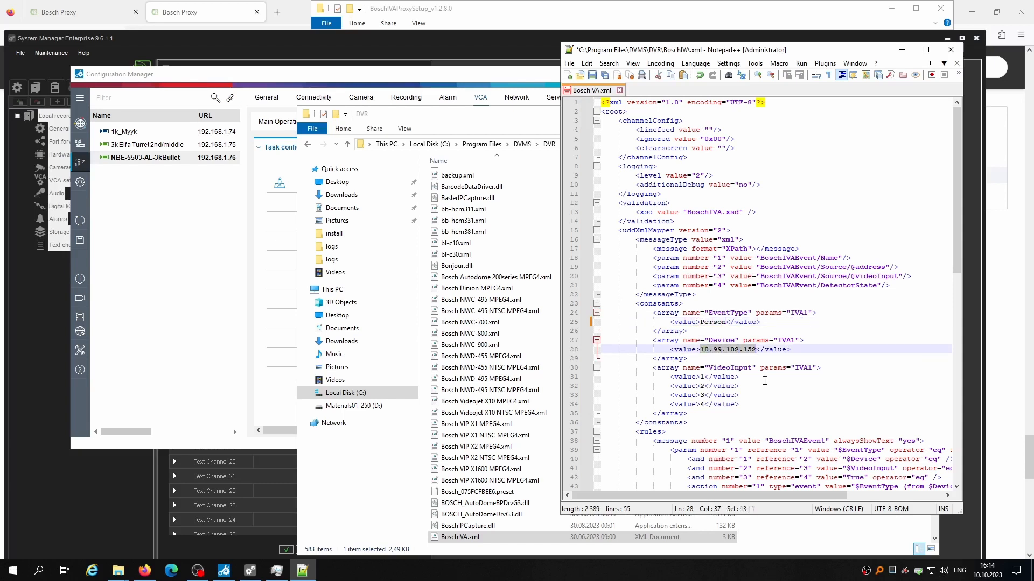
{"action": "type", "text": "192."}
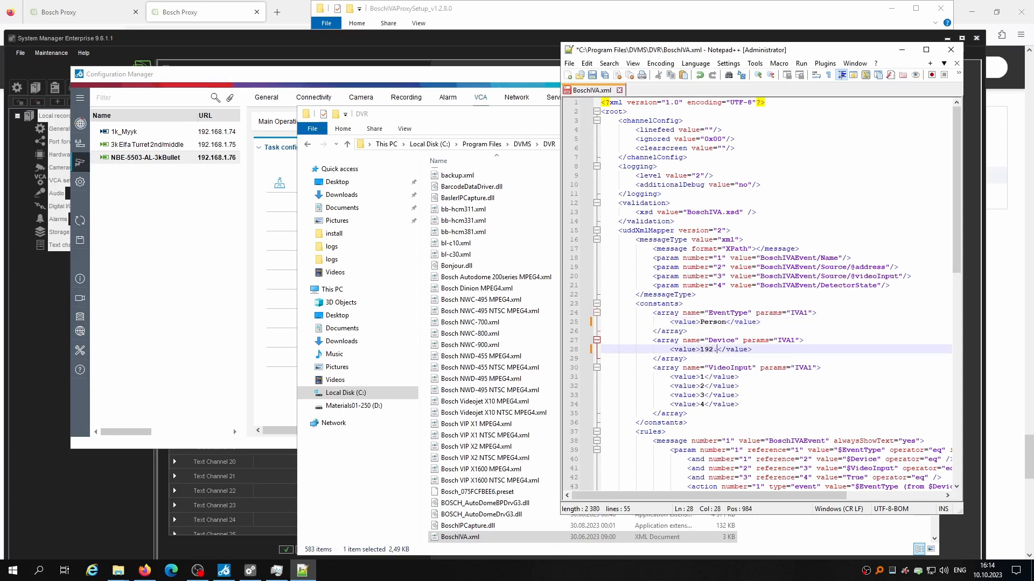
{"action": "type", "text": "168.1.76"}
{"action": "left_click", "coordinate": [593, 75]}
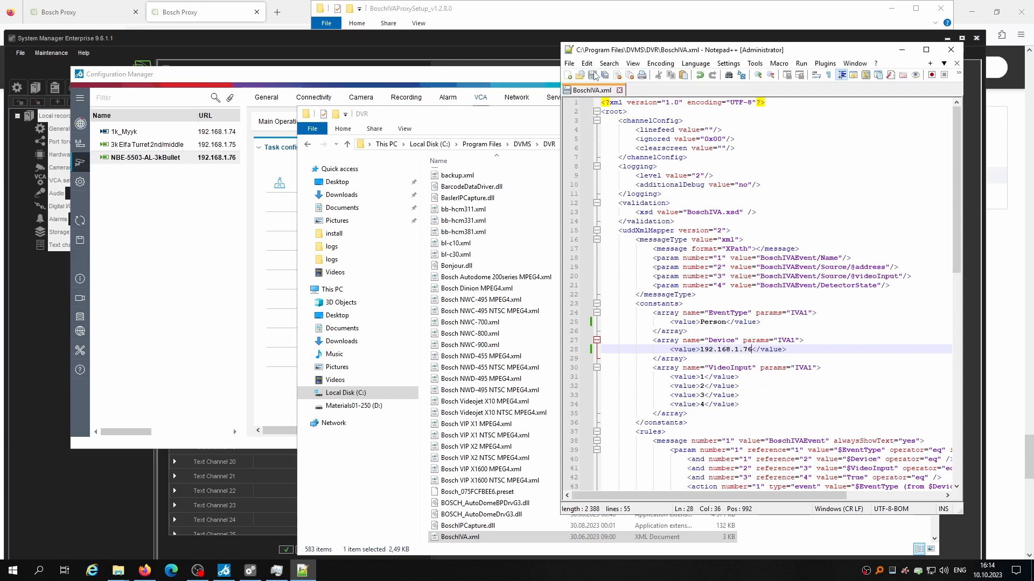
Switch to Task Manager and start BoschIVAProxyService.
{"action": "left_click", "coordinate": [286, 574]}
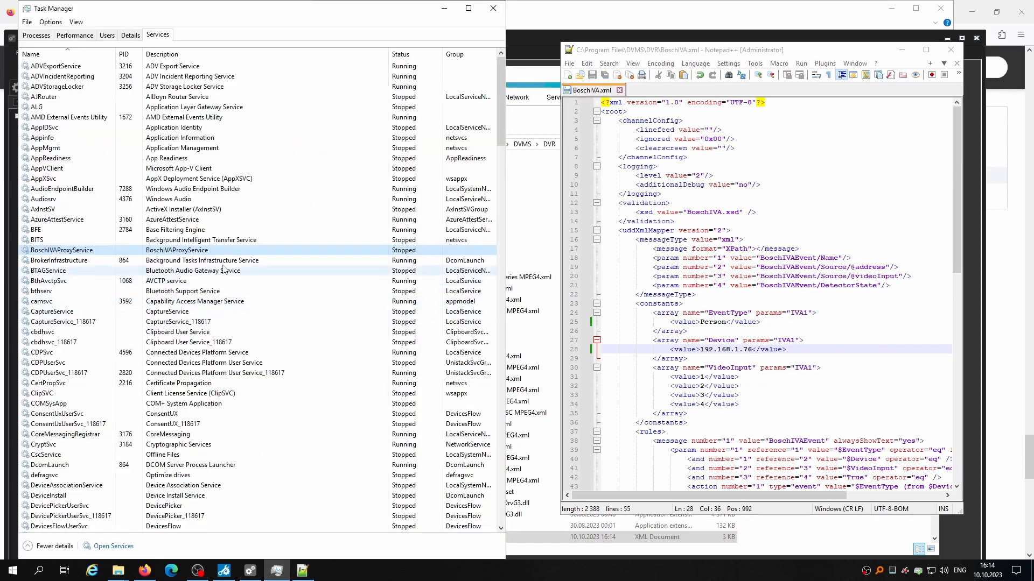
{"action": "right_click", "coordinate": [203, 252]}
{"action": "left_click", "coordinate": [216, 258]}
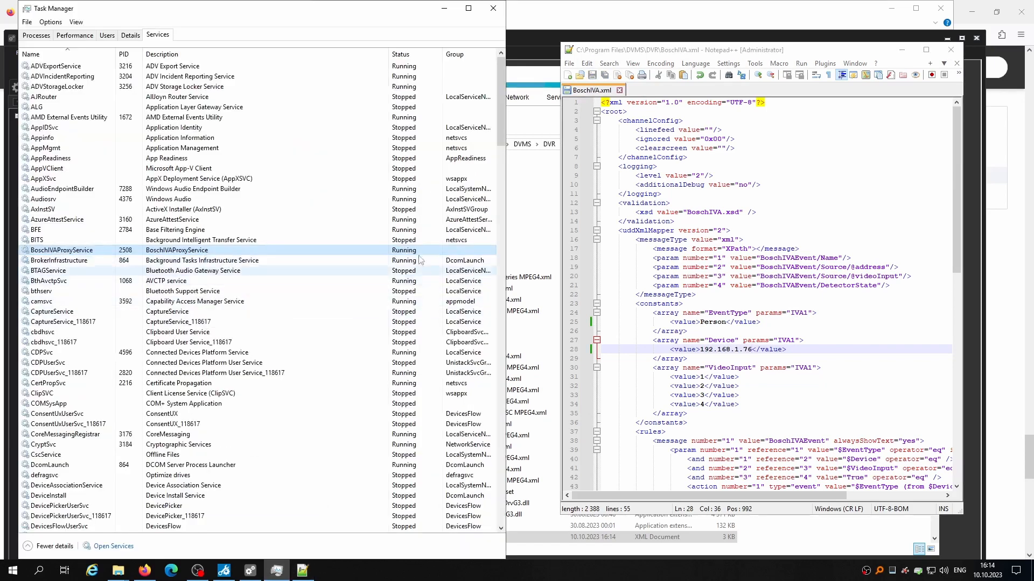
Return to System Manager and save the text channel settings.
{"action": "left_click", "coordinate": [611, 19]}
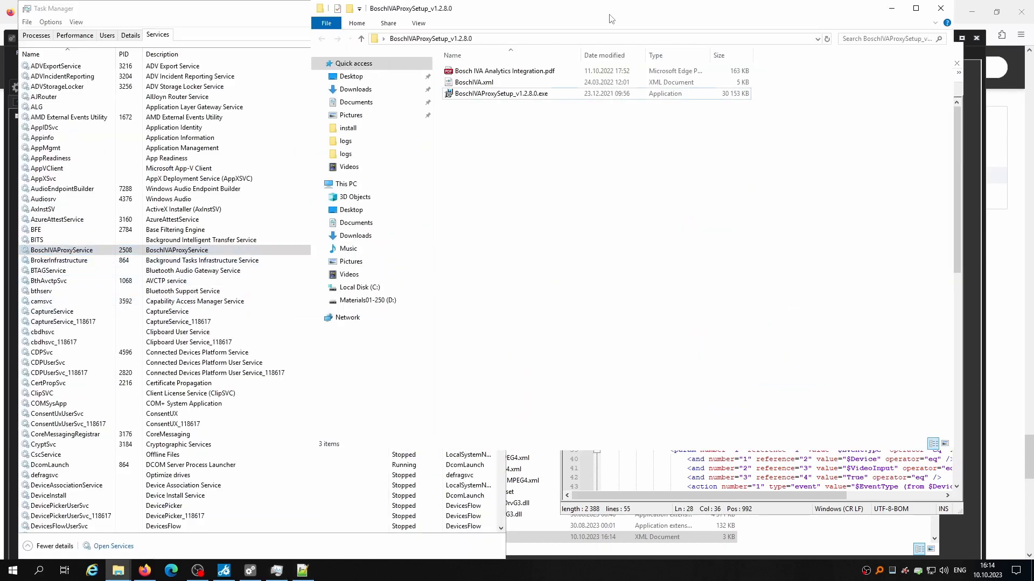
{"action": "left_click", "coordinate": [229, 22]}
{"action": "left_click", "coordinate": [445, 9]}
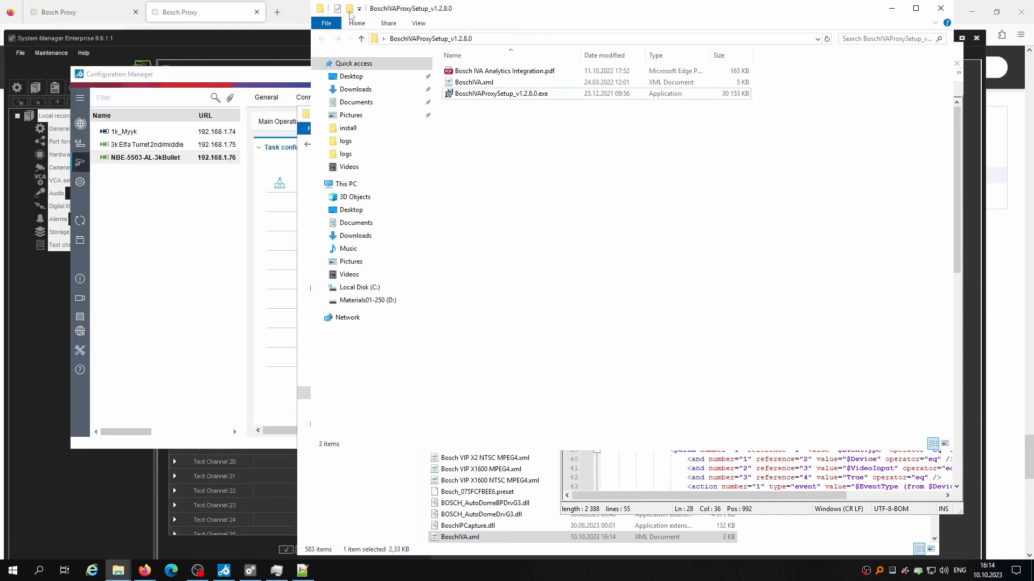
{"action": "left_click", "coordinate": [137, 42]}
{"action": "left_click", "coordinate": [286, 549]}
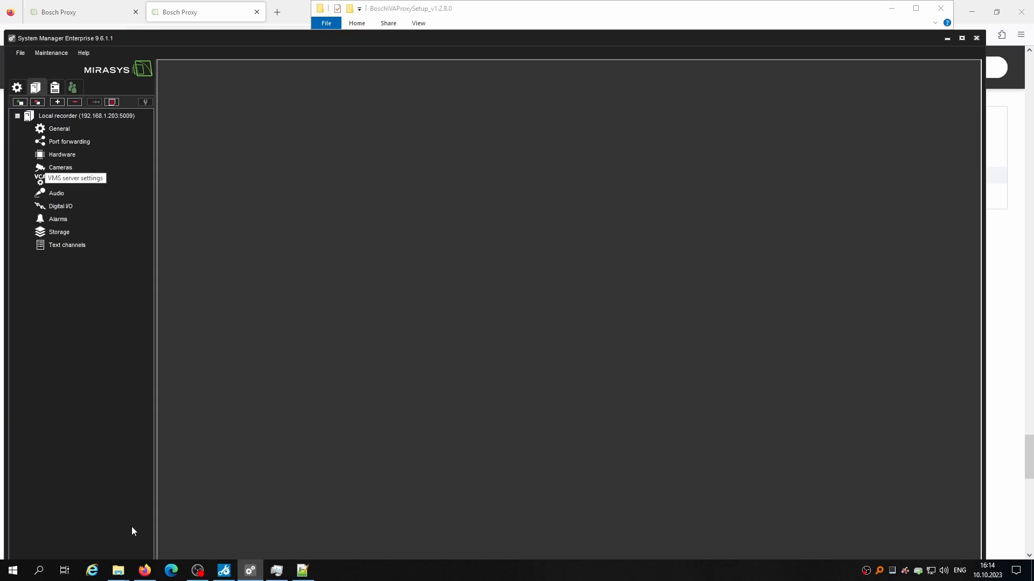
Launch Mirasys Spotter Enterprise from the desktop and display Camera 1 together with the 01.Person text channel.
{"action": "left_click", "coordinate": [22, 574]}
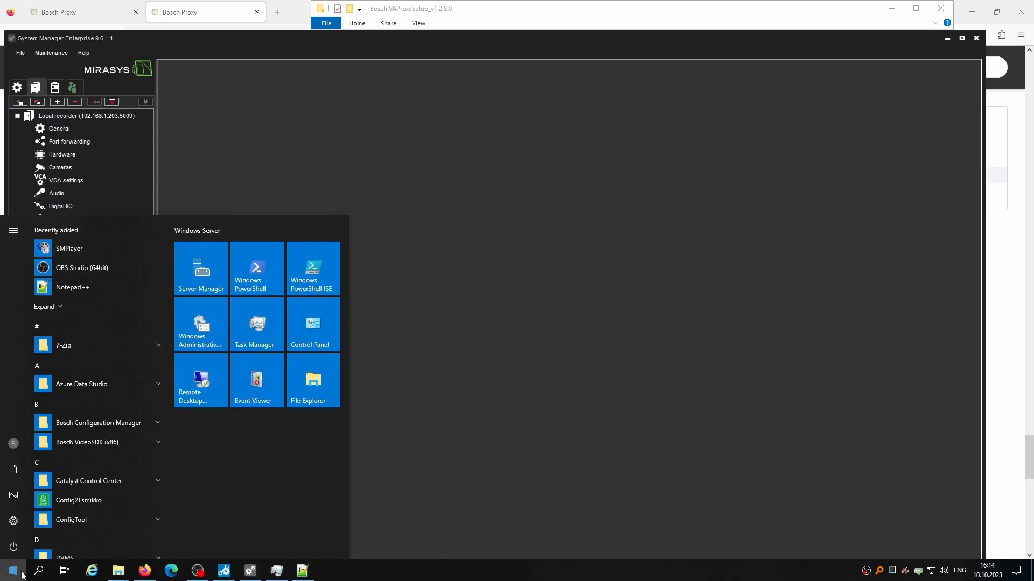
{"action": "left_click", "coordinate": [22, 574]}
{"action": "left_click", "coordinate": [1022, 569]}
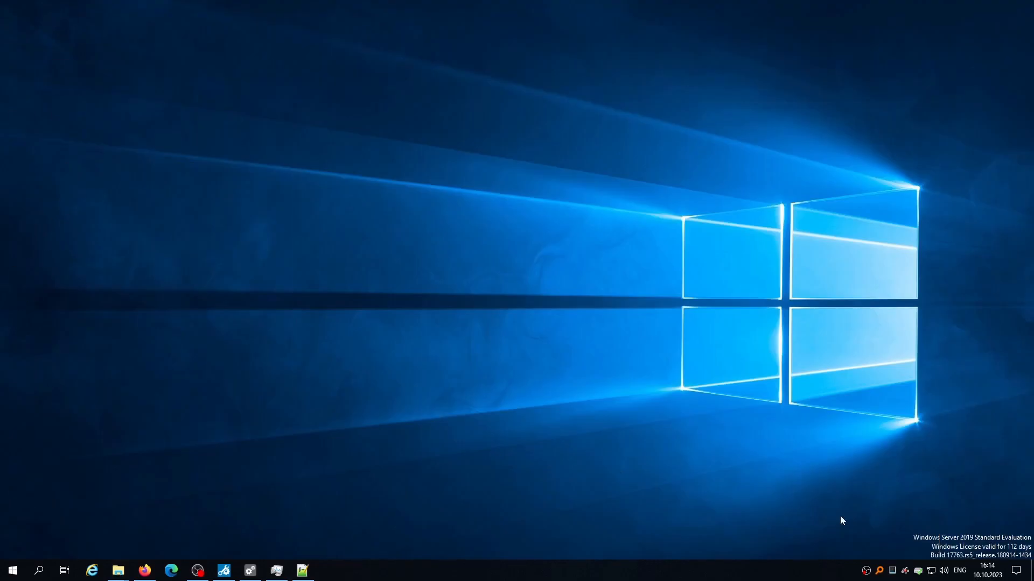
{"action": "double_click", "coordinate": [24, 180]}
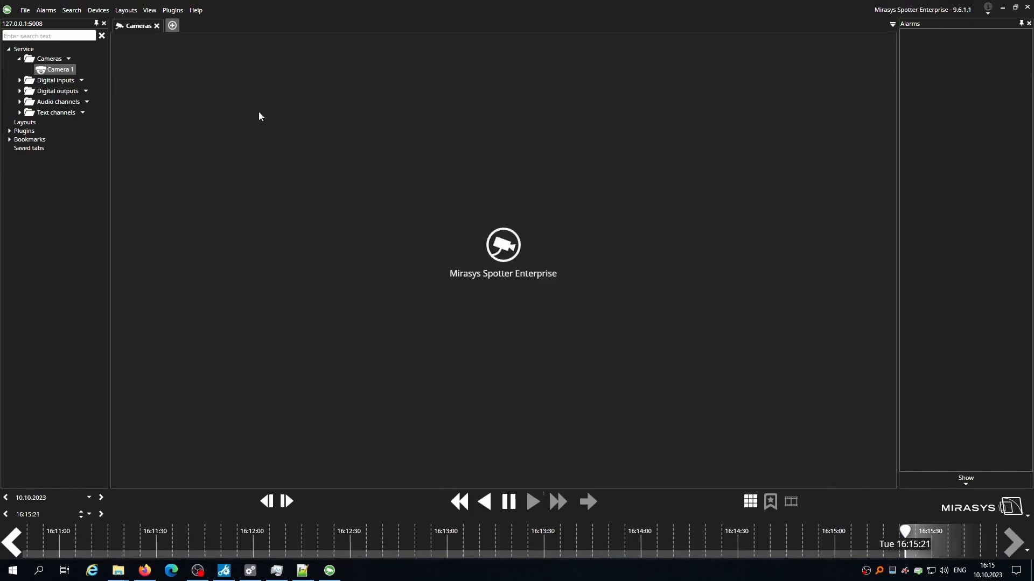
{"action": "double_click", "coordinate": [42, 72]}
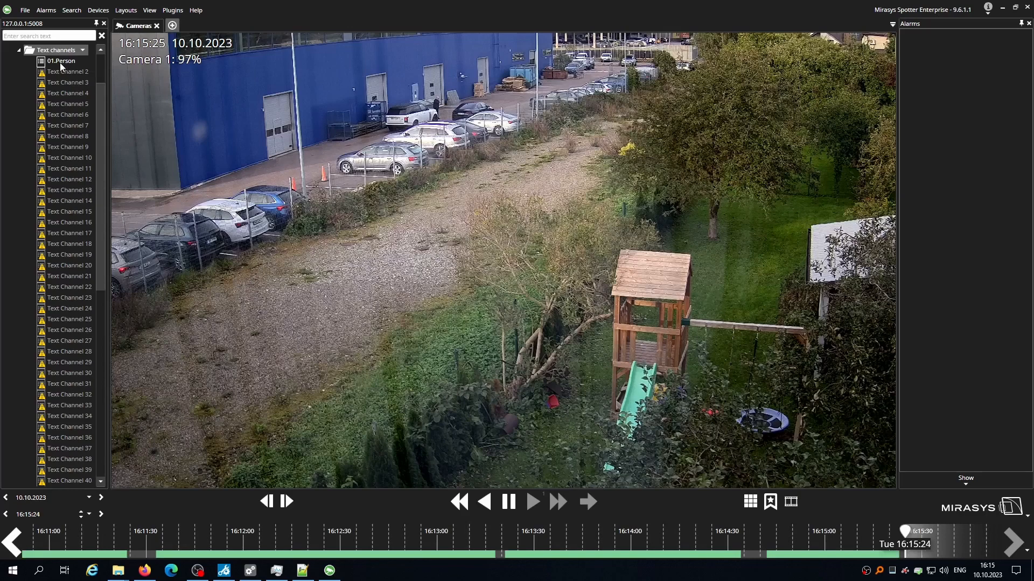
{"action": "double_click", "coordinate": [61, 61]}
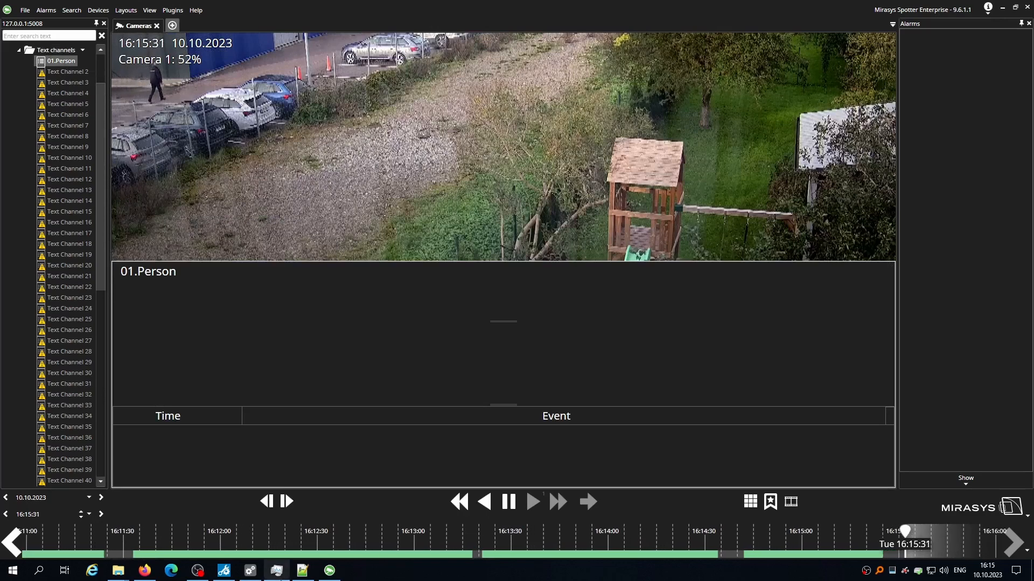
Review the Person task's name and detection area in Configuration Manager and return to Mirasys Spotter.
{"action": "left_click", "coordinate": [224, 570]}
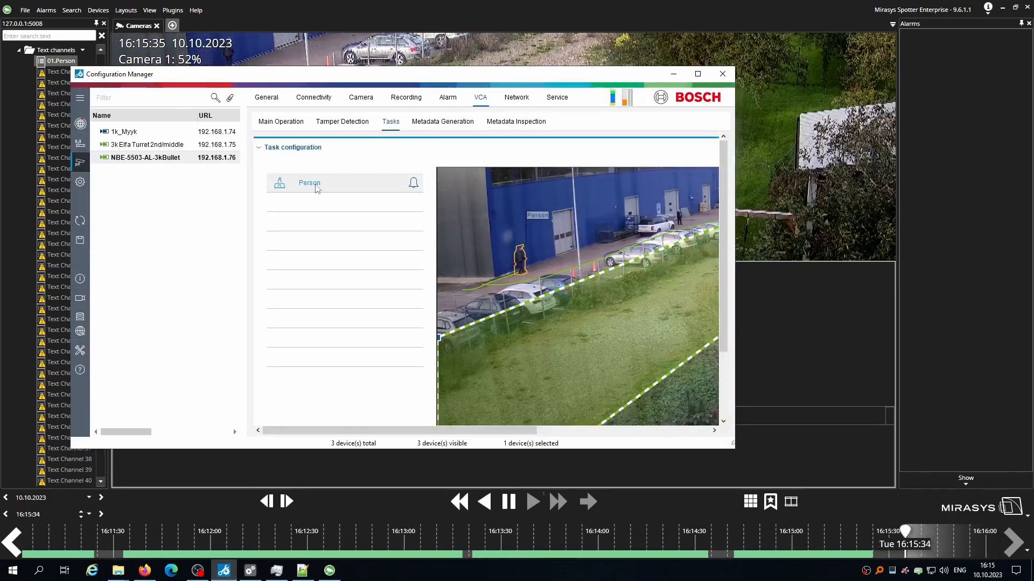
{"action": "double_click", "coordinate": [312, 183]}
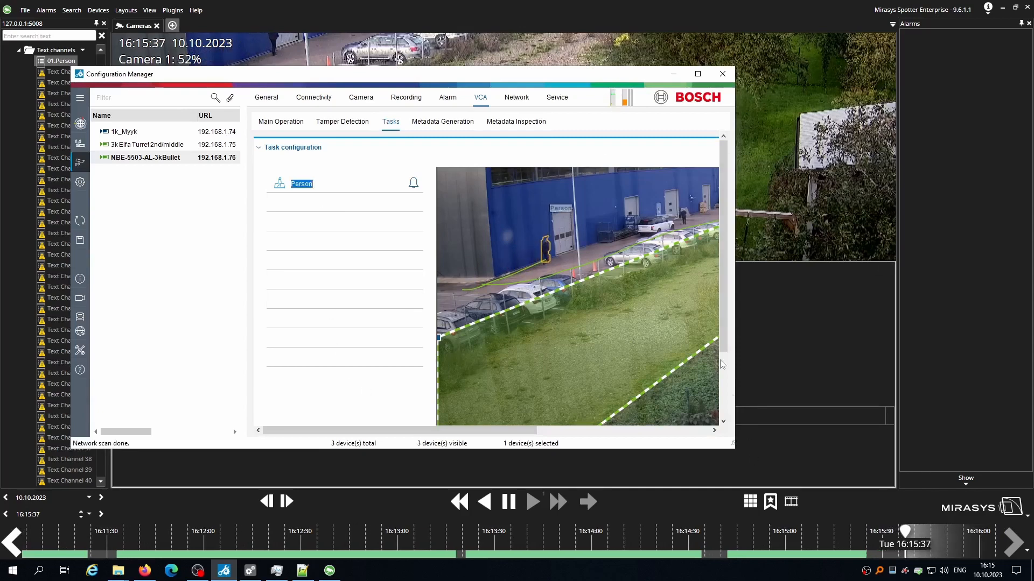
{"action": "left_click_drag", "start_coordinate": [723, 339], "coordinate": [731, 403]}
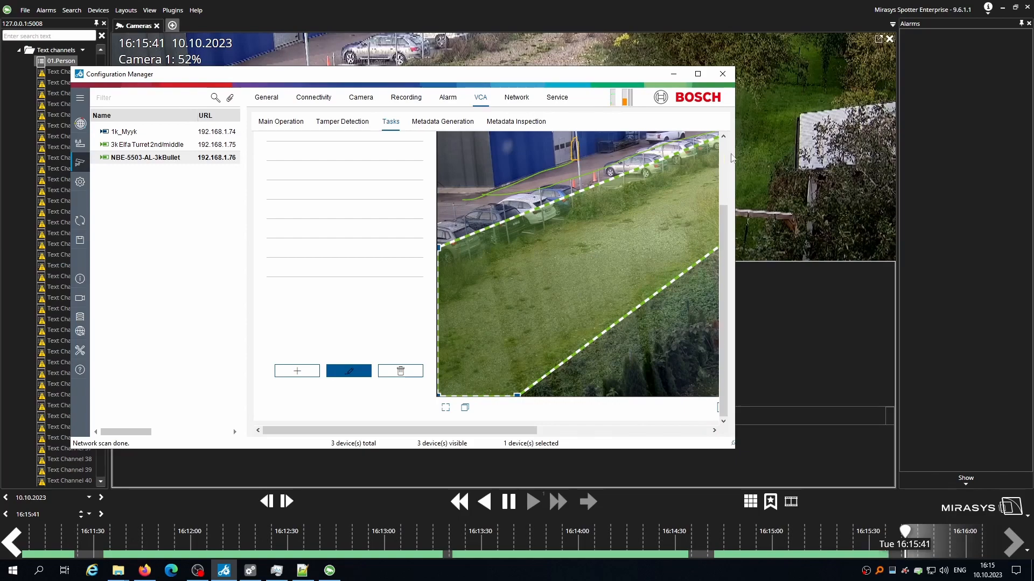
{"action": "left_click_drag", "start_coordinate": [723, 269], "coordinate": [725, 201]}
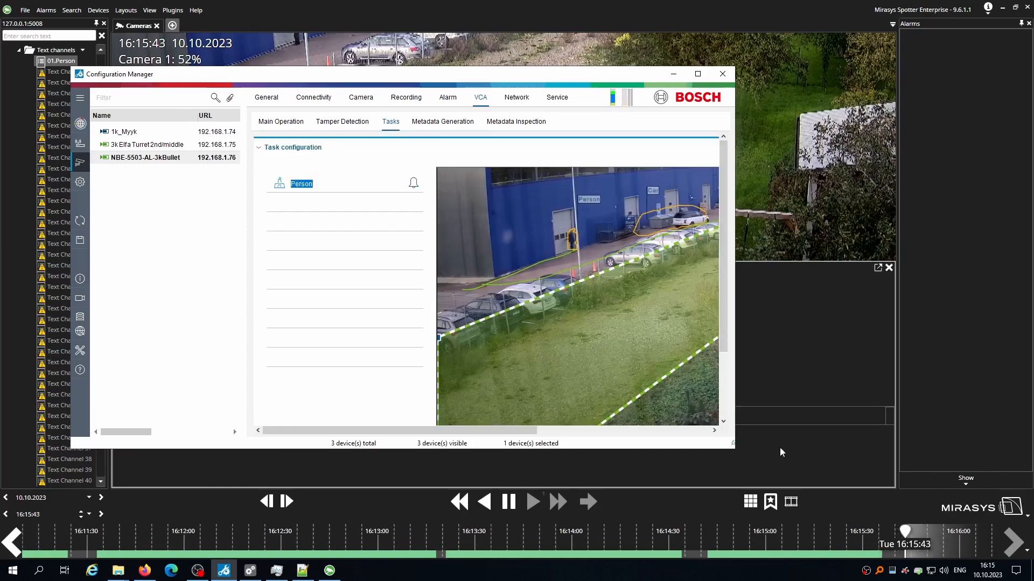
{"action": "left_click", "coordinate": [735, 454]}
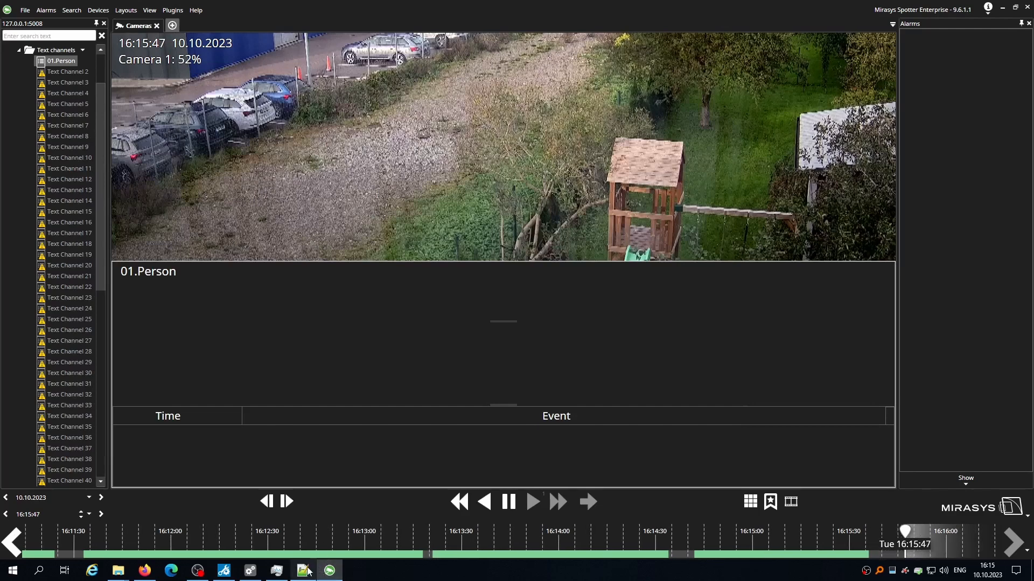
Switch to Configuration Manager, maximize it, and change the Person task's field to Whole screen.
{"action": "mouse_move", "coordinate": [257, 571]}
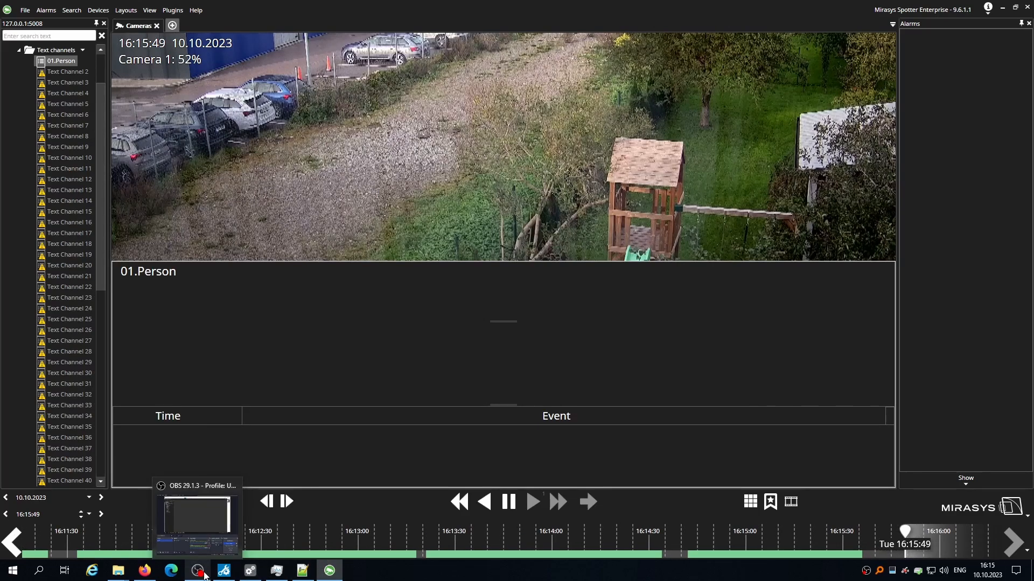
{"action": "mouse_move", "coordinate": [224, 572]}
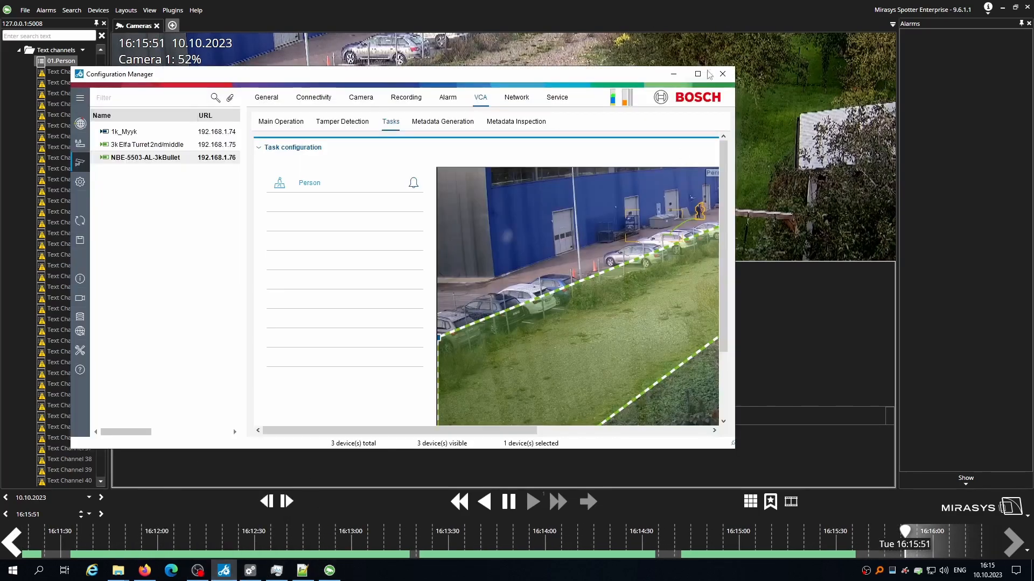
{"action": "left_click", "coordinate": [224, 533]}
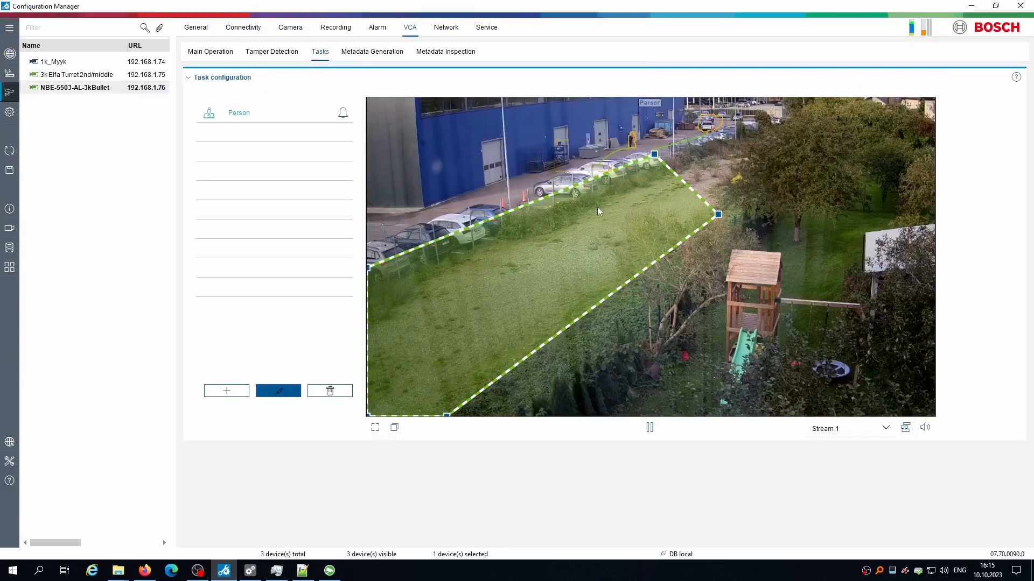
{"action": "left_click", "coordinate": [278, 391]}
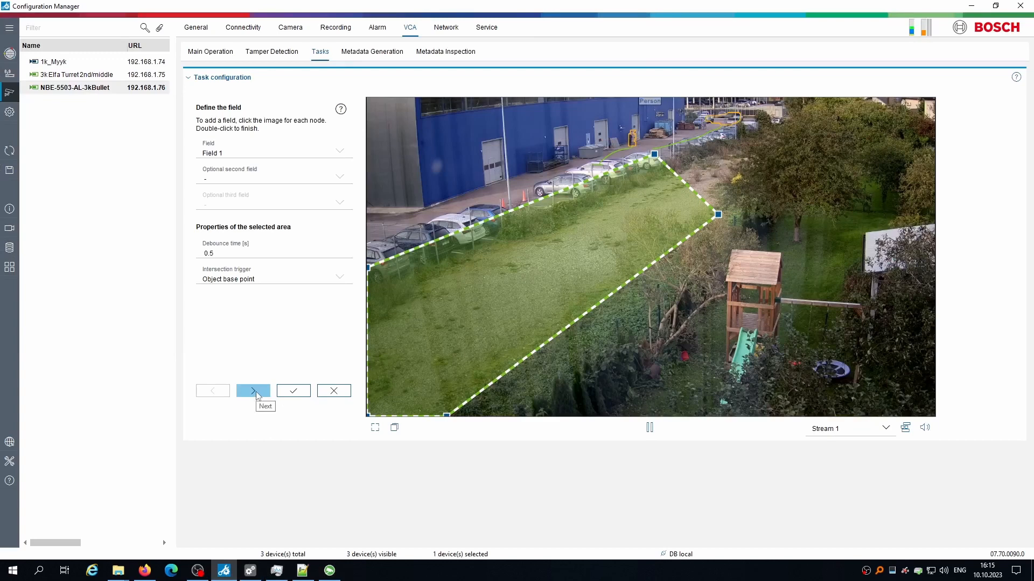
{"action": "left_click", "coordinate": [320, 152]}
{"action": "left_click", "coordinate": [255, 175]}
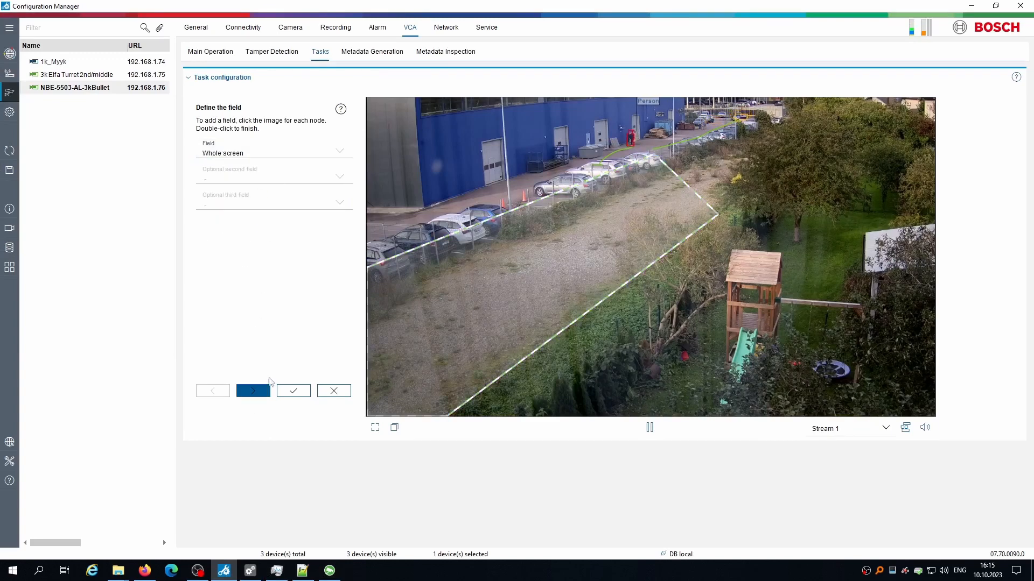
{"action": "left_click", "coordinate": [294, 393]}
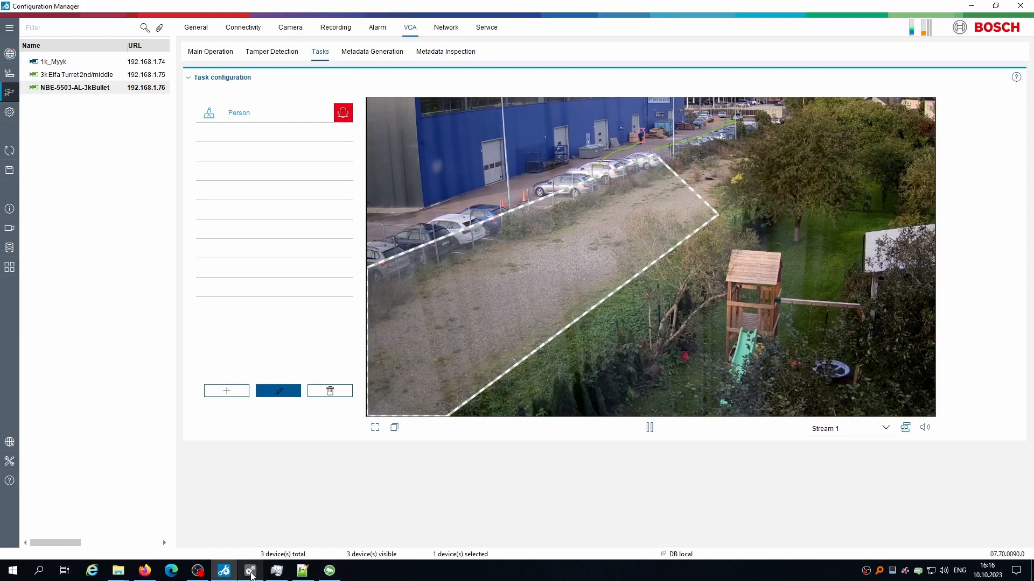
Switch to System Manager and open the UniversalDataProxyModel driver properties of the 01.Person text channel.
{"action": "left_click", "coordinate": [250, 570]}
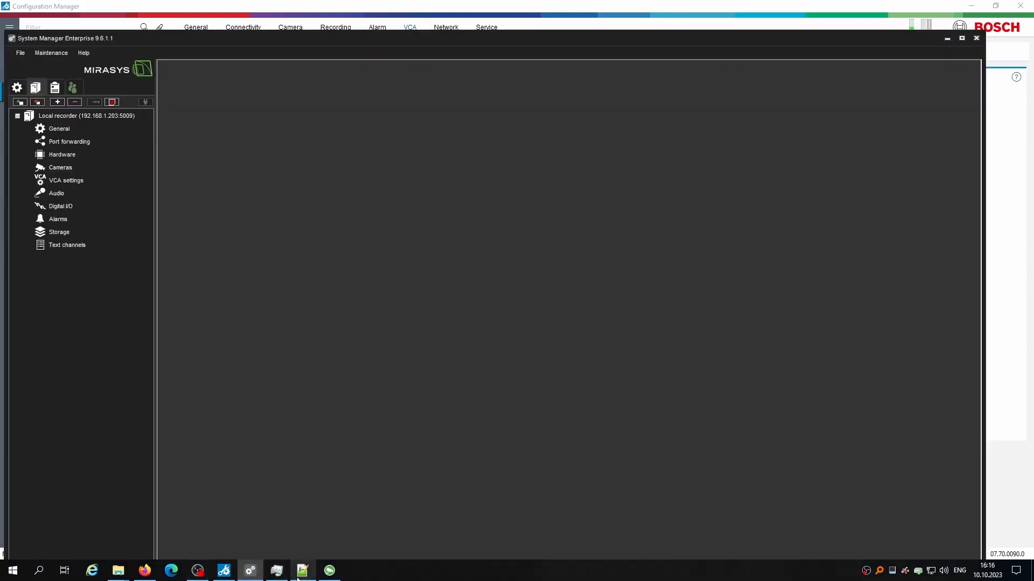
{"action": "left_click", "coordinate": [330, 572]}
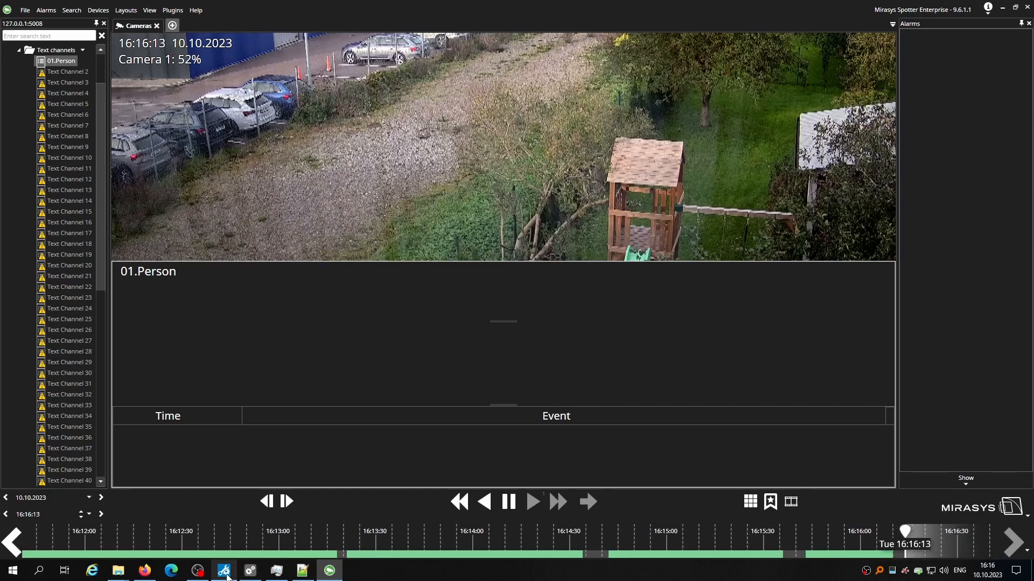
{"action": "left_click", "coordinate": [250, 570]}
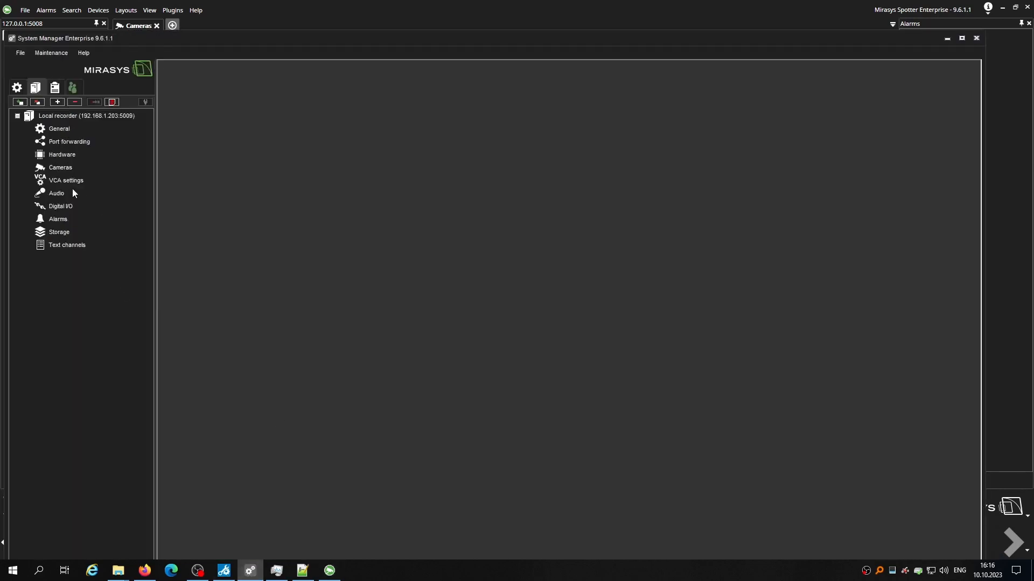
{"action": "left_click", "coordinate": [98, 247]}
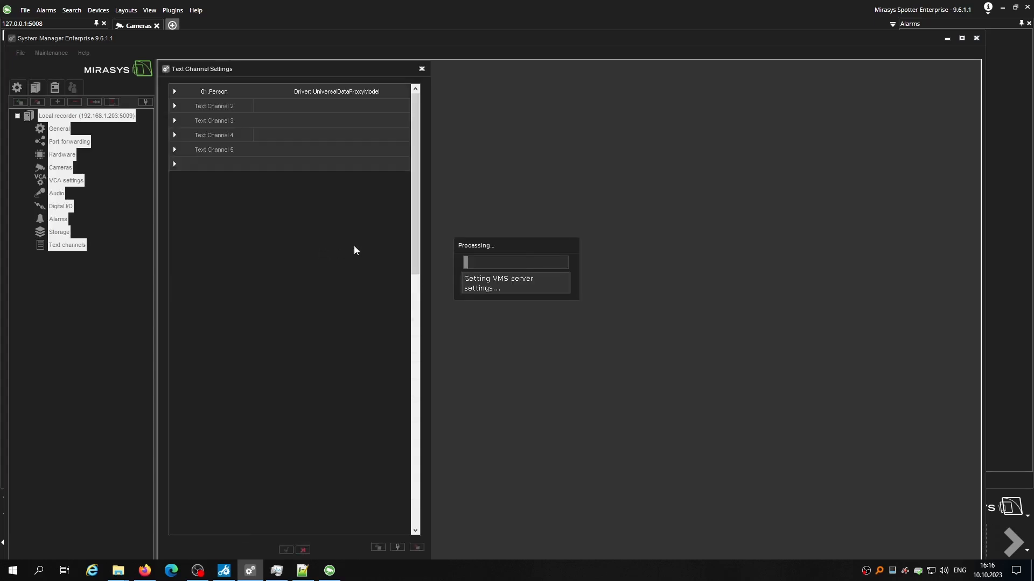
{"action": "left_click", "coordinate": [227, 95]}
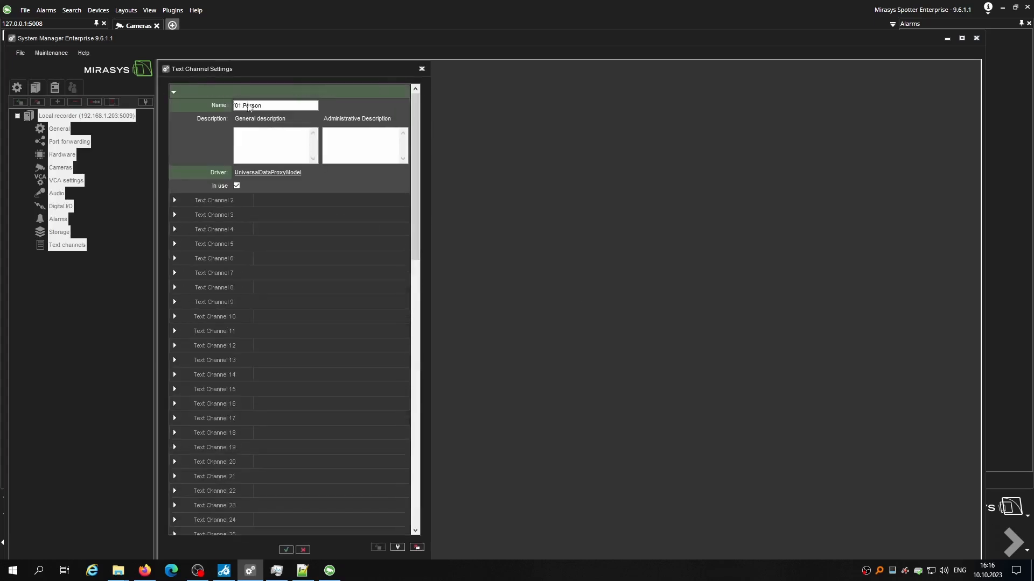
{"action": "left_click", "coordinate": [277, 173]}
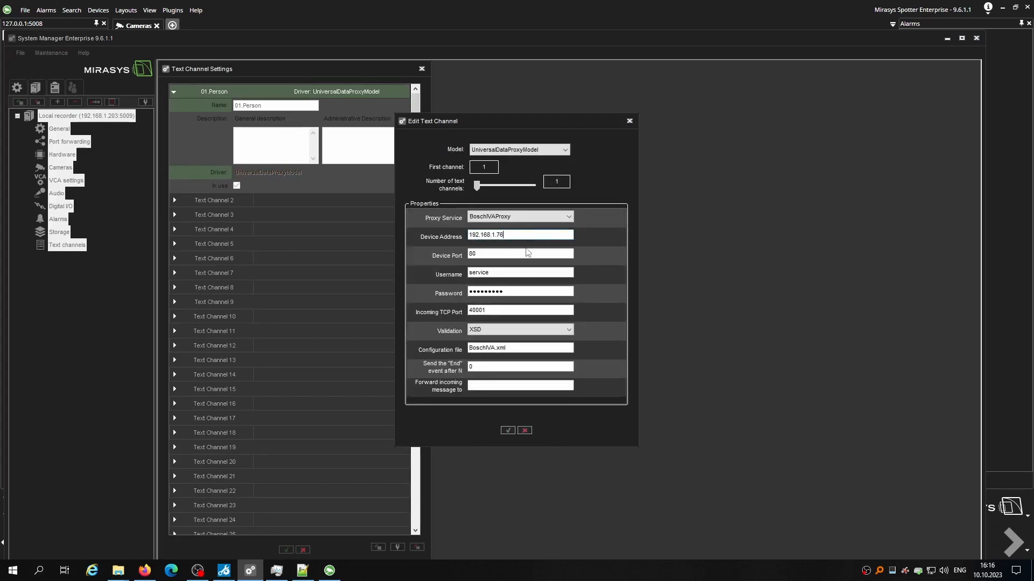
Re-enter the camera password in the text channel's driver properties and save the text channel settings.
{"action": "left_click", "coordinate": [540, 293]}
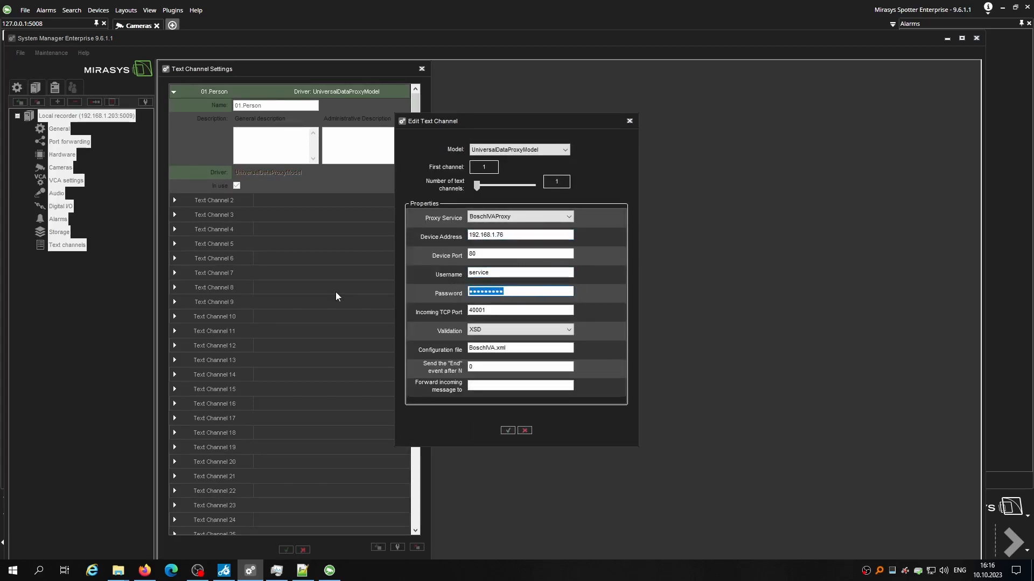
{"action": "type", "text": "**"}
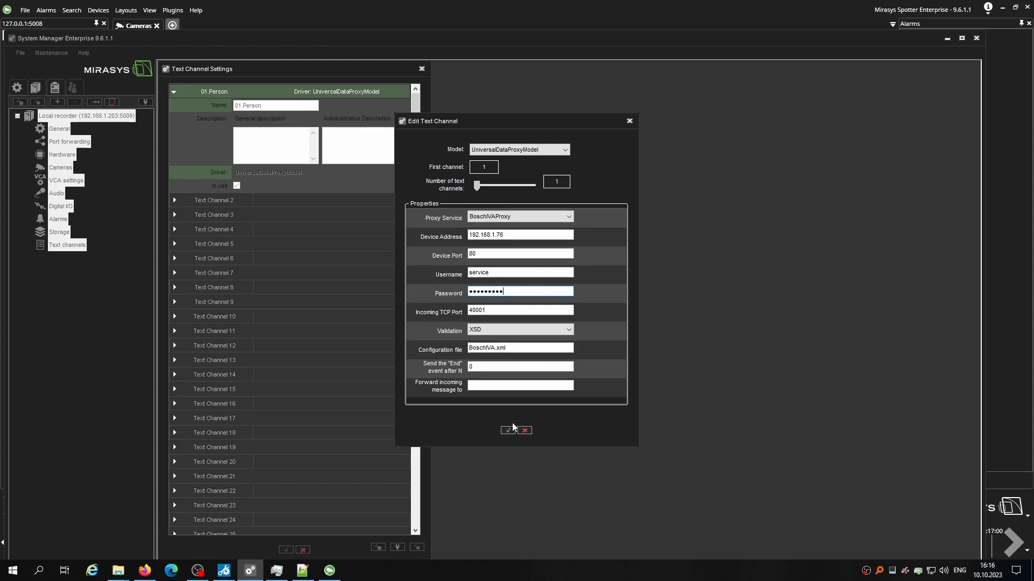
{"action": "left_click", "coordinate": [285, 548]}
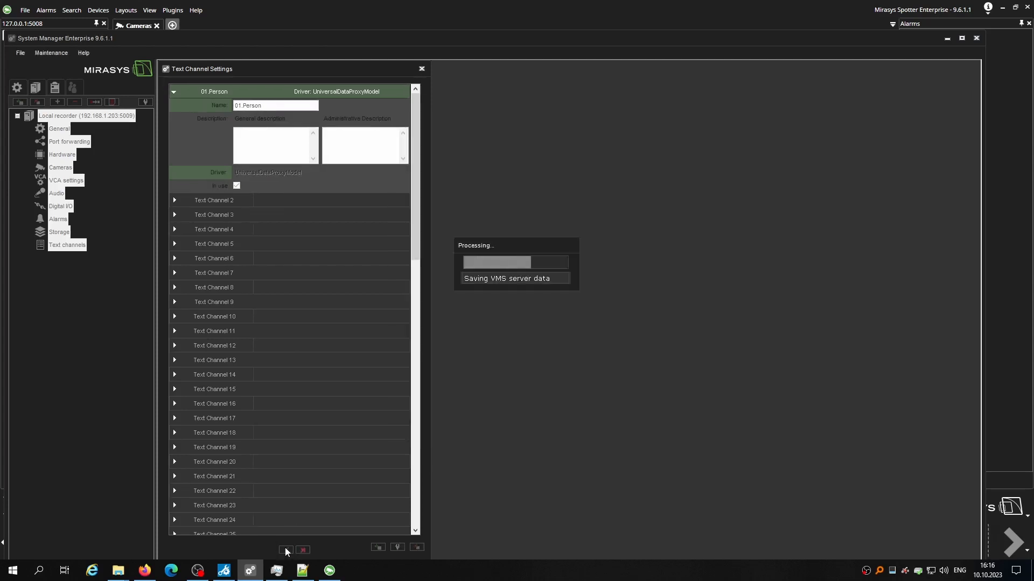
Compare the live Camera 1 and 01.Person views in Mirasys Spotter with the Person task's alarm state in Configuration Manager.
{"action": "mouse_move", "coordinate": [329, 575]}
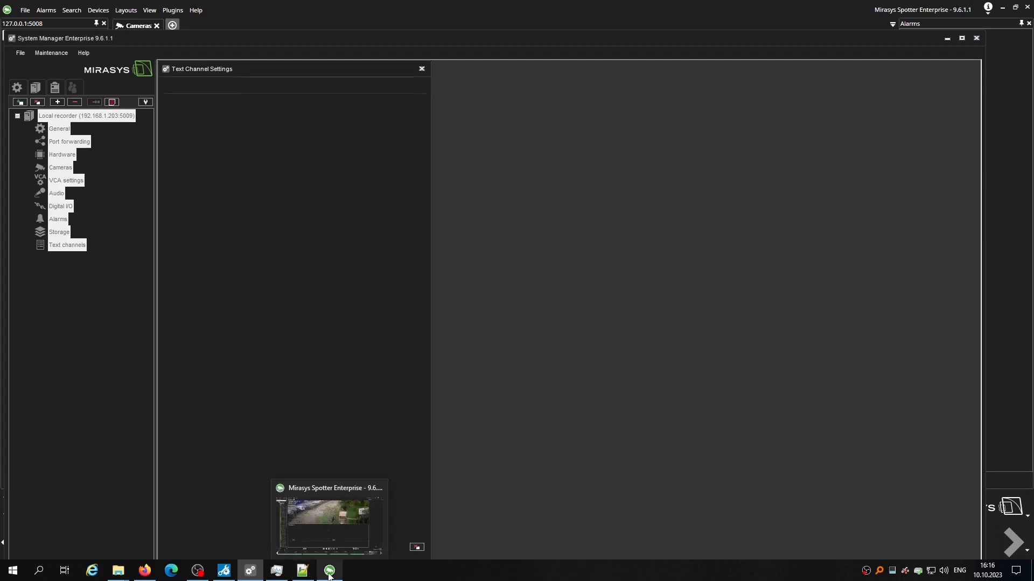
{"action": "left_click", "coordinate": [330, 520]}
{"action": "mouse_move", "coordinate": [536, 251]}
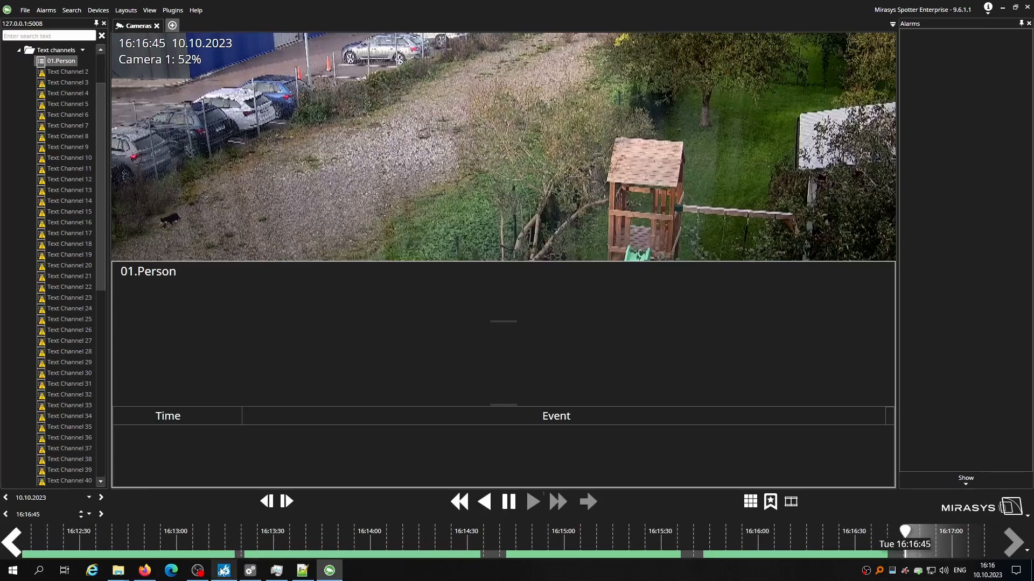
{"action": "mouse_move", "coordinate": [223, 571]}
{"action": "left_click", "coordinate": [235, 535]}
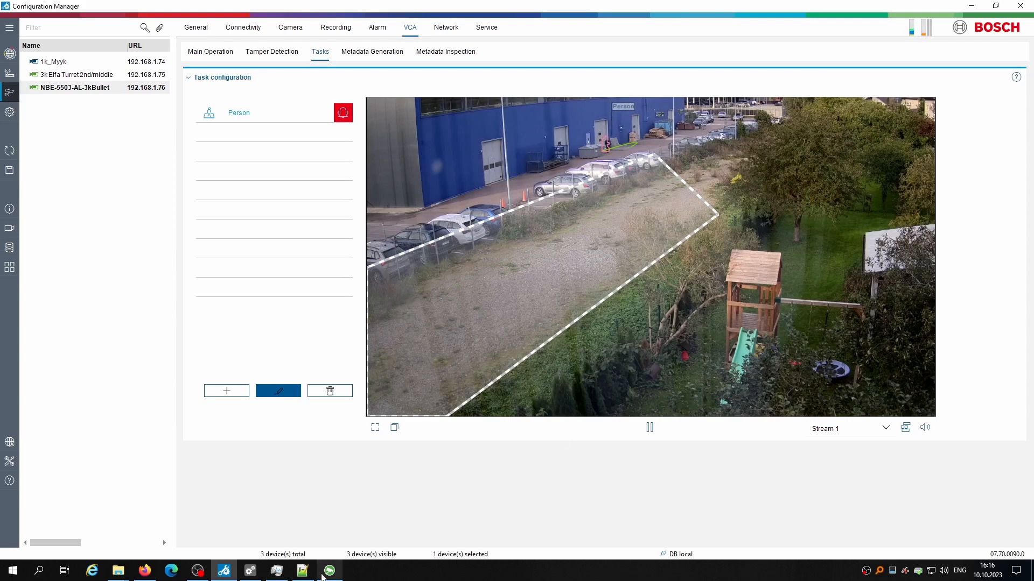
{"action": "mouse_move", "coordinate": [267, 577]}
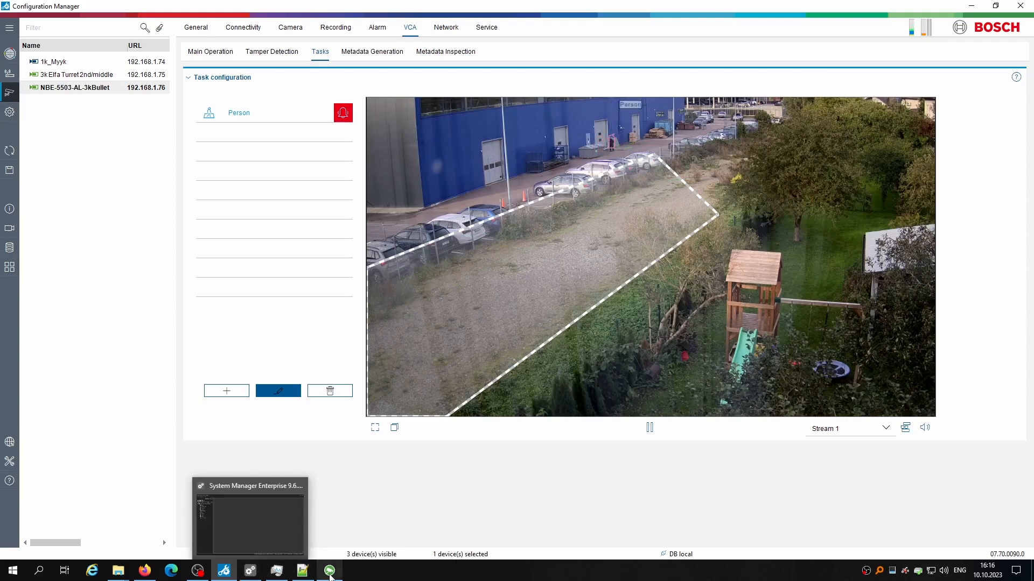
{"action": "left_click", "coordinate": [338, 576]}
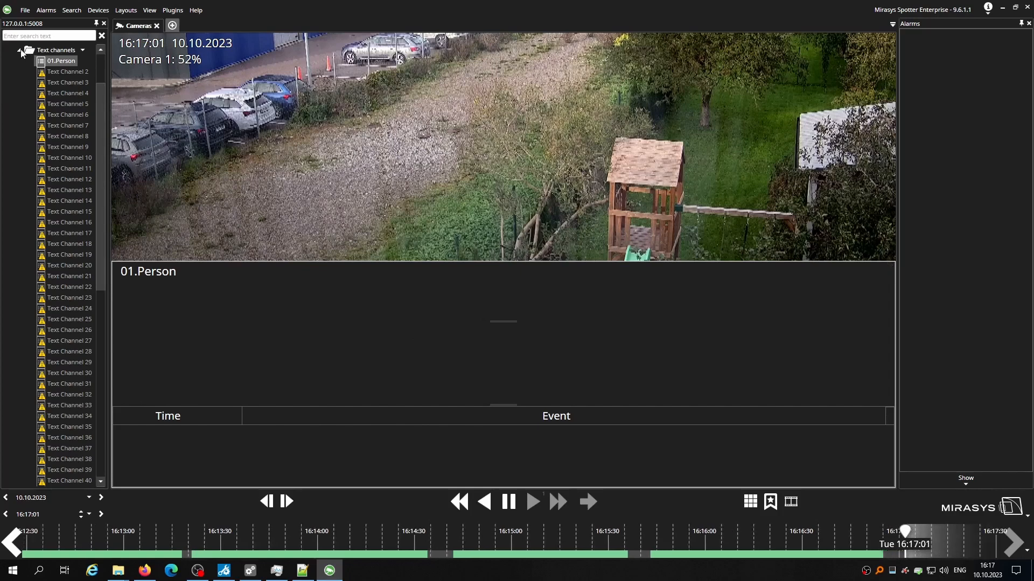
{"action": "scroll", "coordinate": [93, 59], "scroll_direction": "up", "scroll_amount": 2}
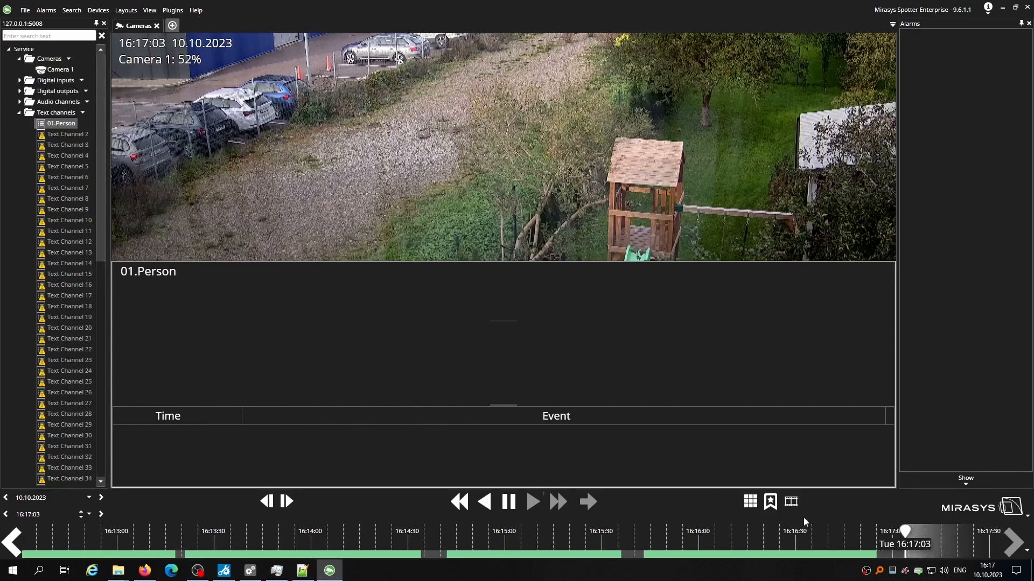
{"action": "mouse_move", "coordinate": [313, 575]}
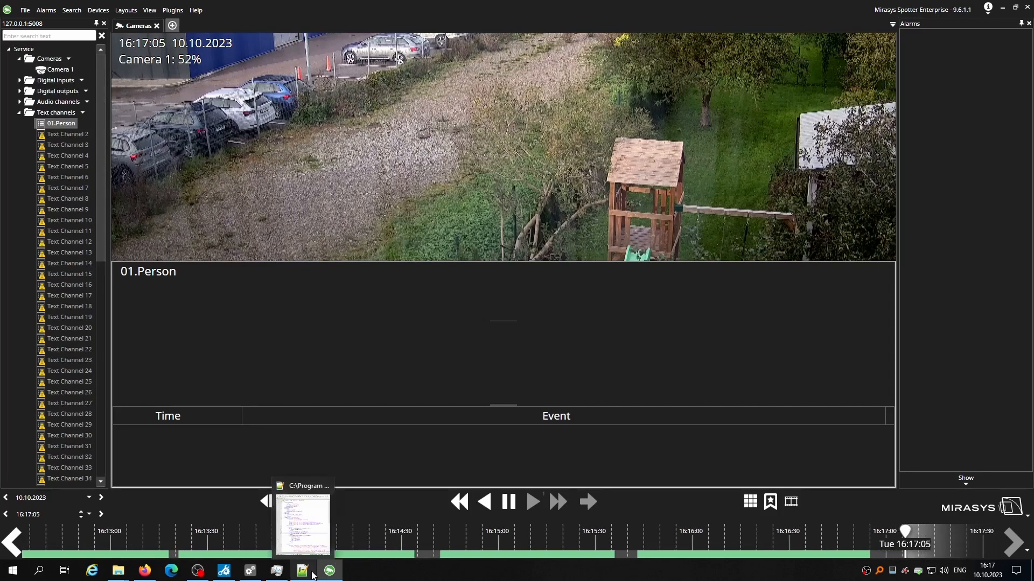
{"action": "mouse_move", "coordinate": [553, 113]}
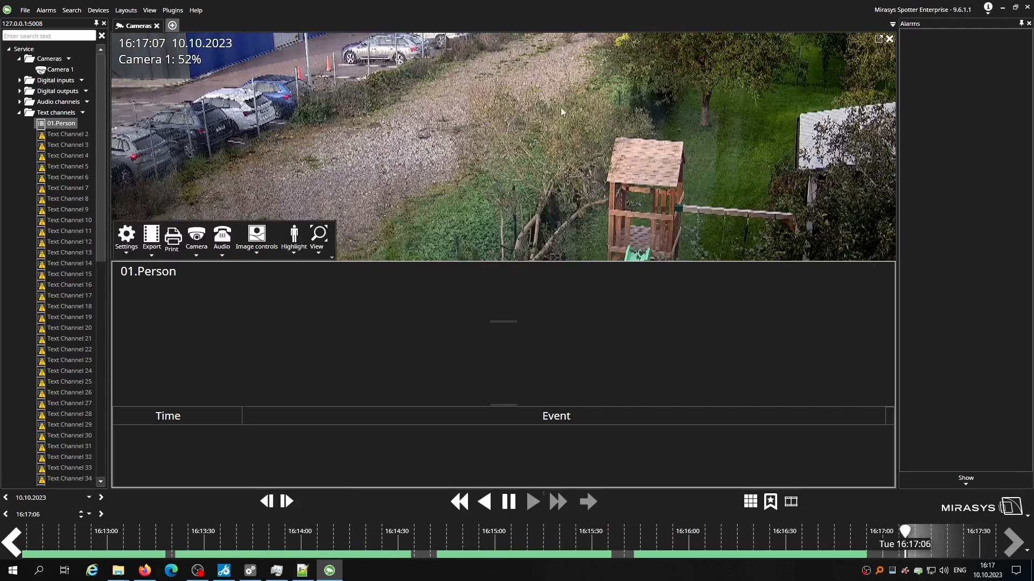
Play the recorded footage backward to check the 01.Person events, pause it, and play forward to return to live view.
{"action": "left_click", "coordinate": [485, 506]}
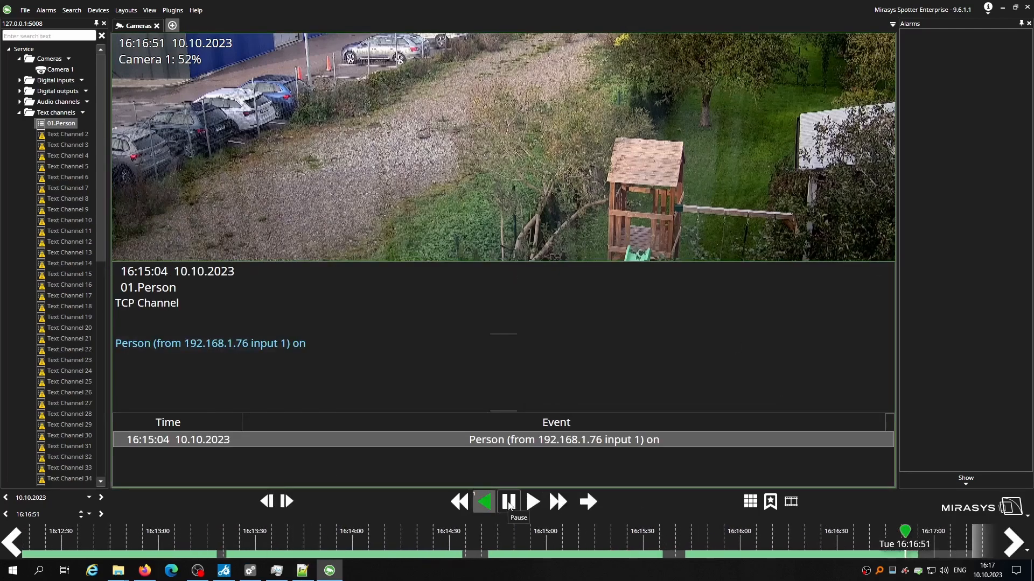
{"action": "left_click", "coordinate": [514, 504]}
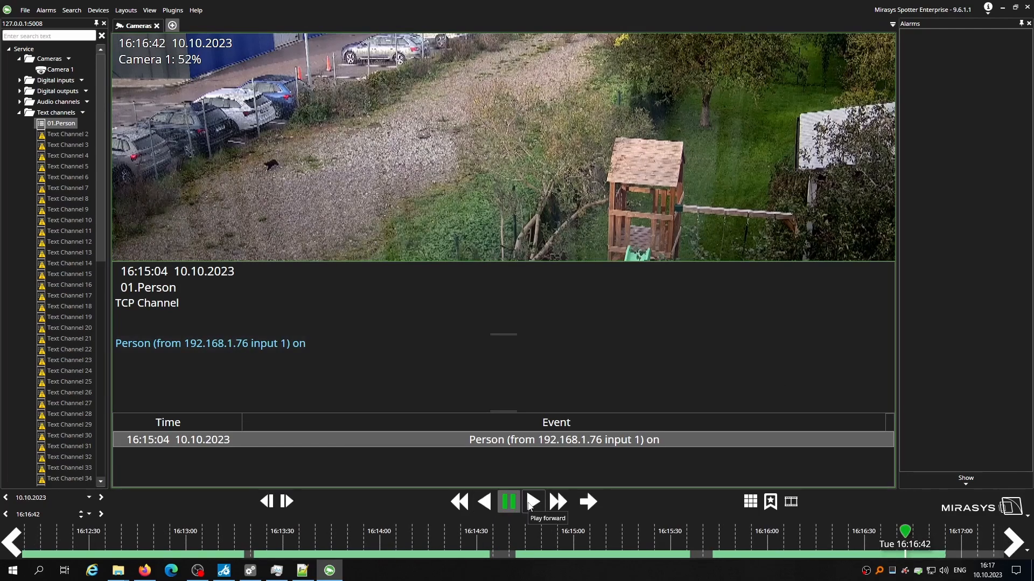
{"action": "left_click", "coordinate": [535, 503]}
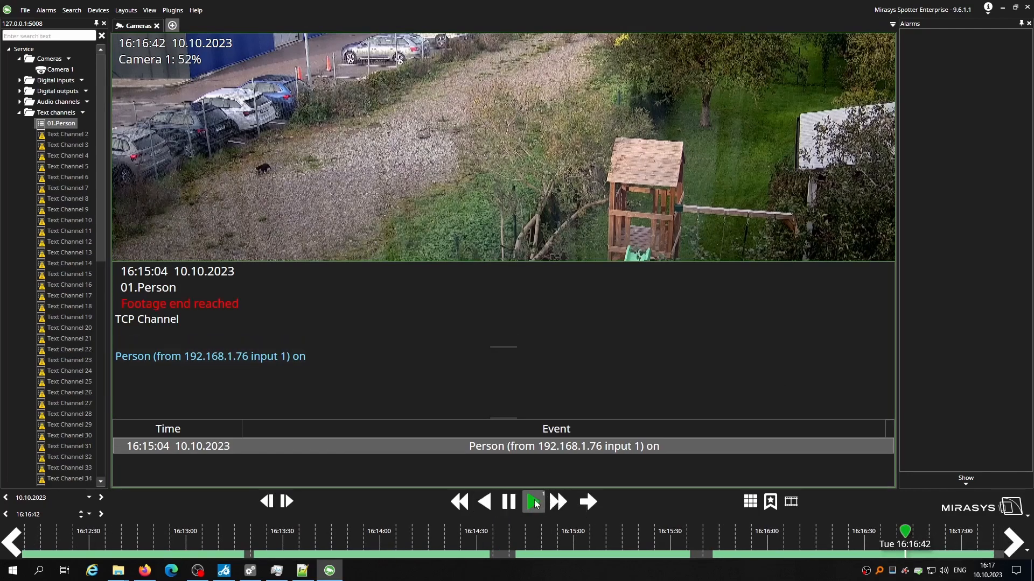
{"action": "left_click", "coordinate": [558, 502]}
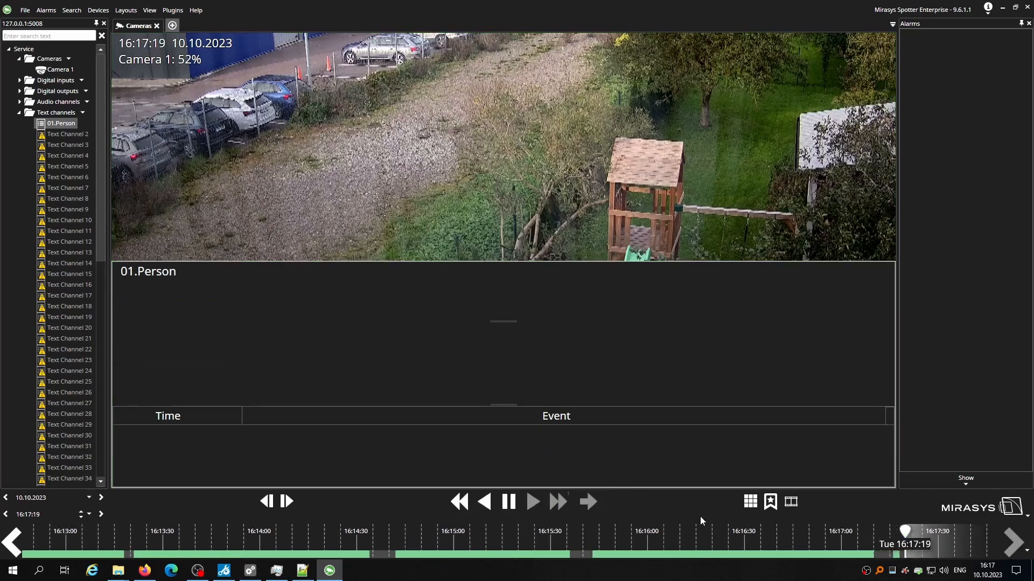
Switch to Configuration Manager and open the Person task's name for editing.
{"action": "mouse_move", "coordinate": [336, 568]}
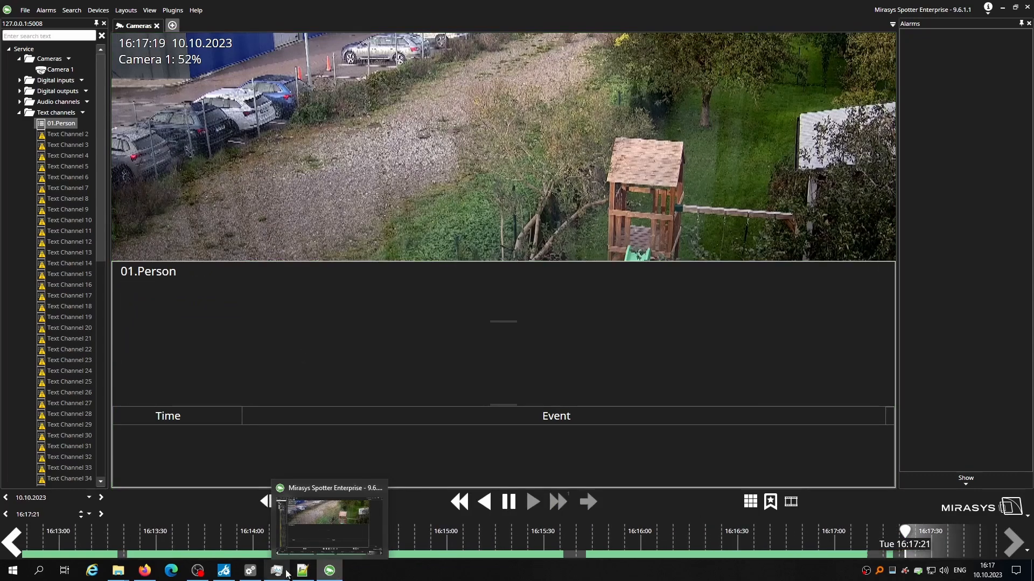
{"action": "left_click", "coordinate": [224, 570]}
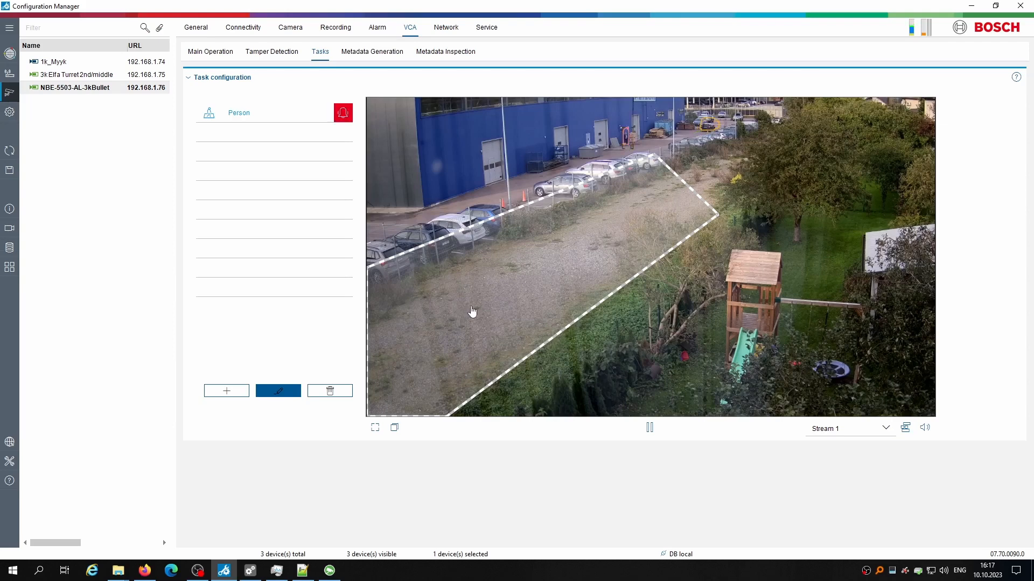
{"action": "double_click", "coordinate": [257, 114]}
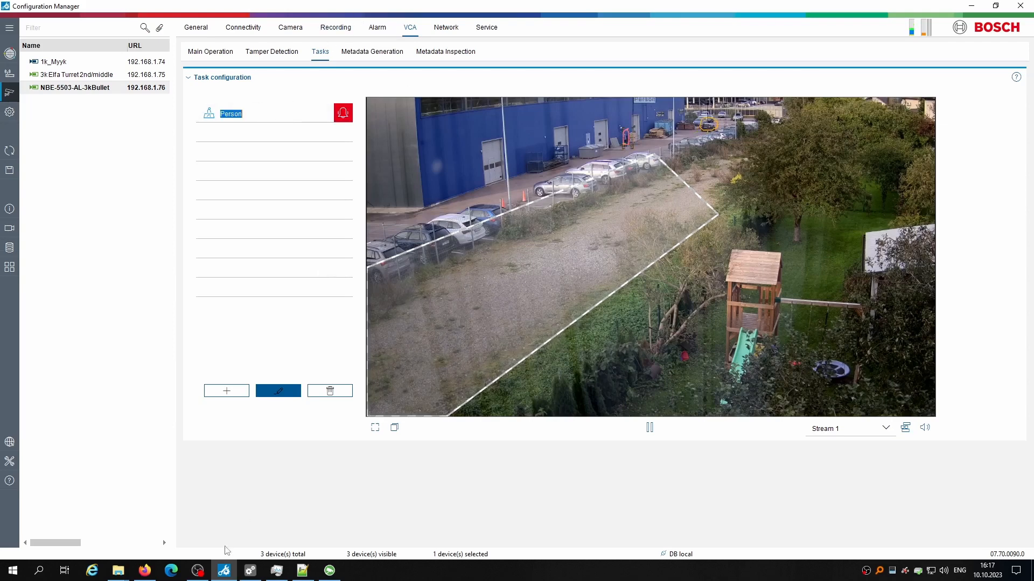
Review the event type and device address entries in BoschIVA.xml in Notepad++ and close the file.
{"action": "left_click", "coordinate": [329, 571]}
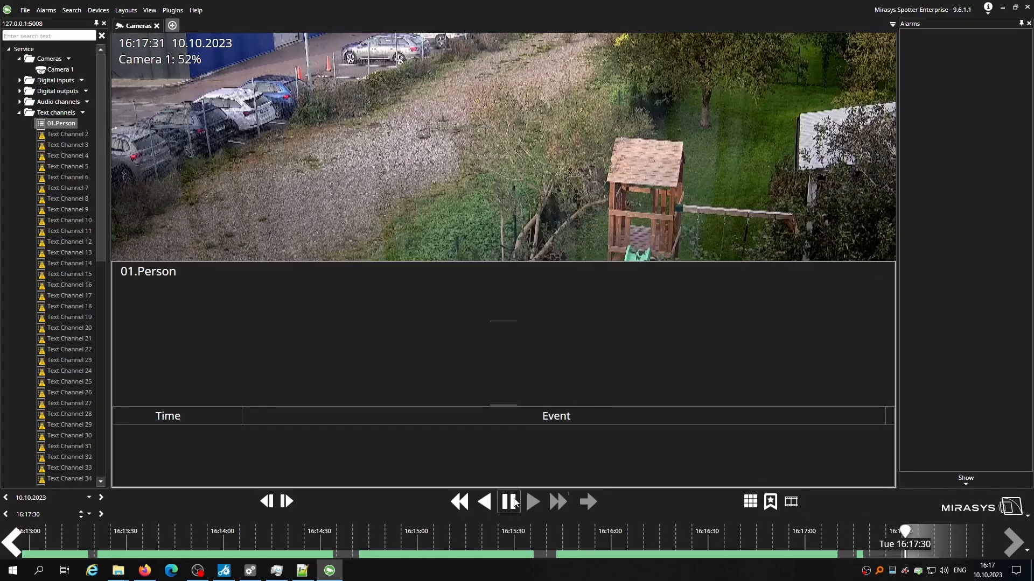
{"action": "left_click", "coordinate": [302, 570]}
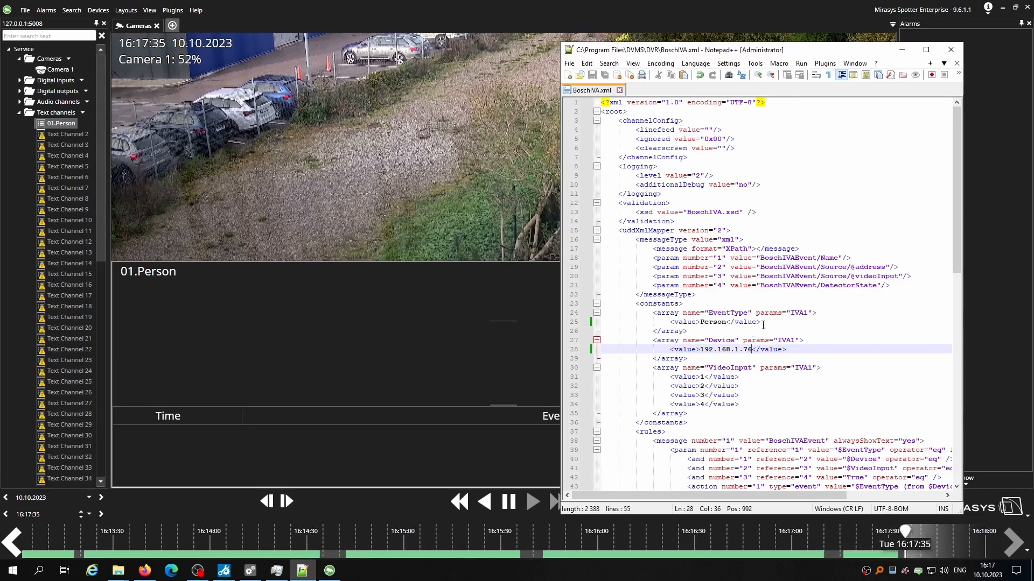
{"action": "left_click_drag", "start_coordinate": [763, 323], "coordinate": [627, 322]}
{"action": "left_click_drag", "start_coordinate": [788, 350], "coordinate": [628, 353]}
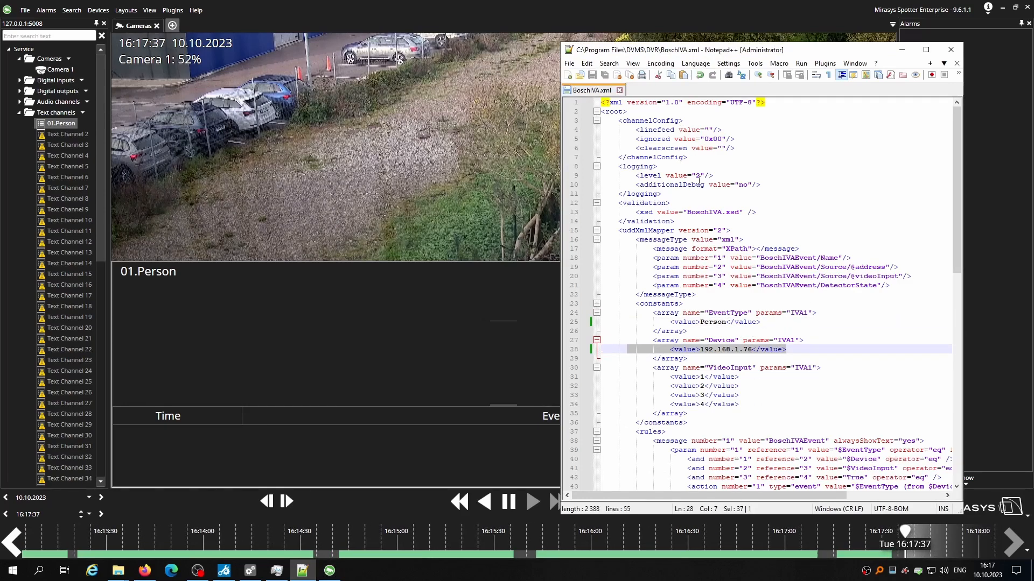
{"action": "left_click", "coordinate": [619, 90]}
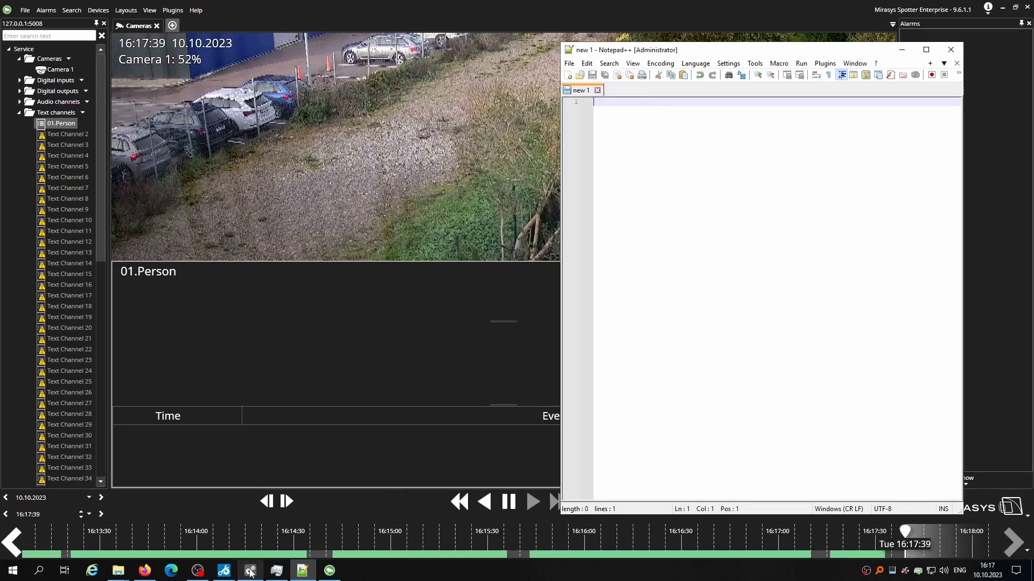
Switch to Task Manager, restart BoschIVAProxyService, and return to Mirasys Spotter.
{"action": "left_click", "coordinate": [276, 571]}
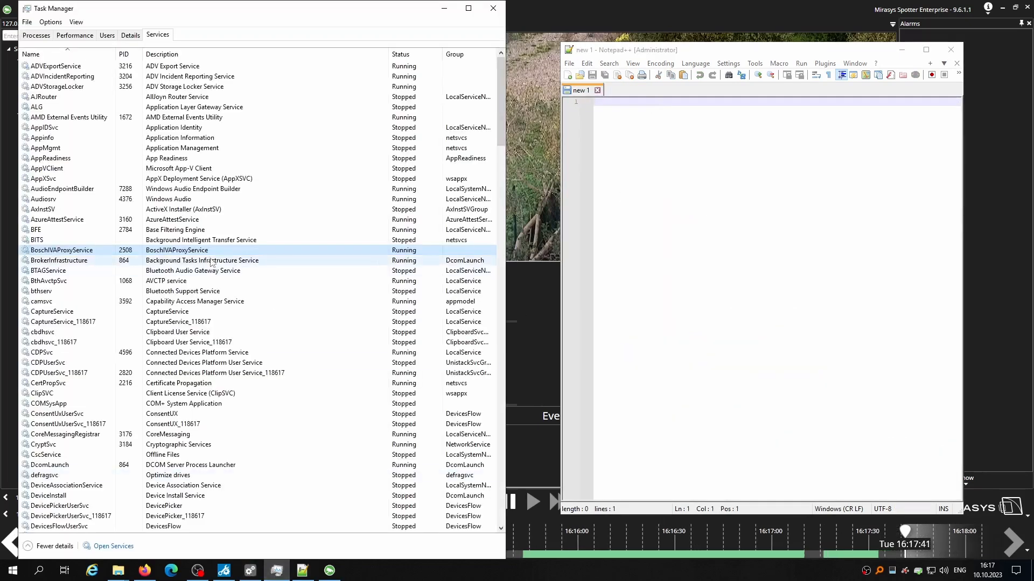
{"action": "right_click", "coordinate": [166, 250]}
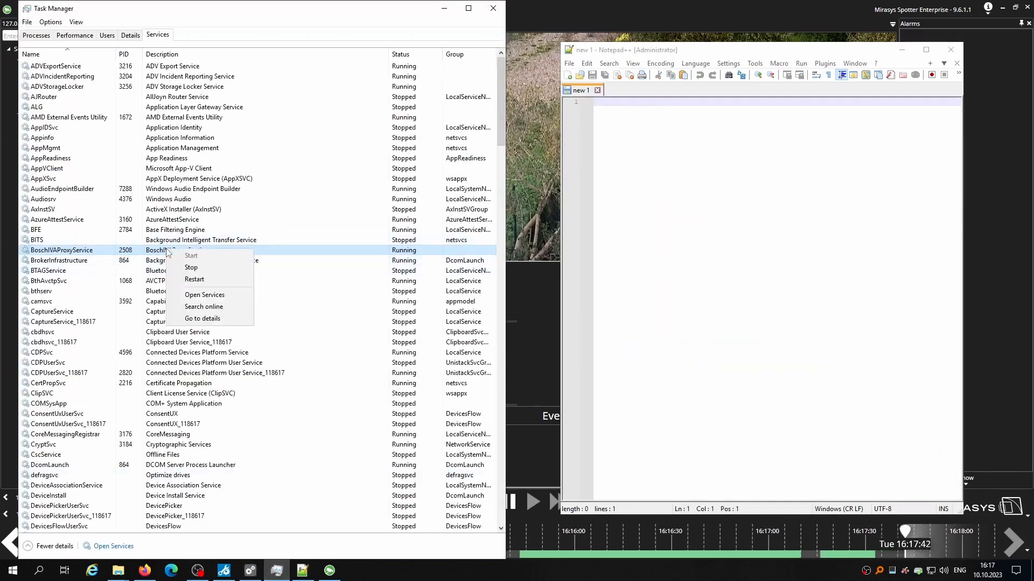
{"action": "left_click", "coordinate": [197, 267]}
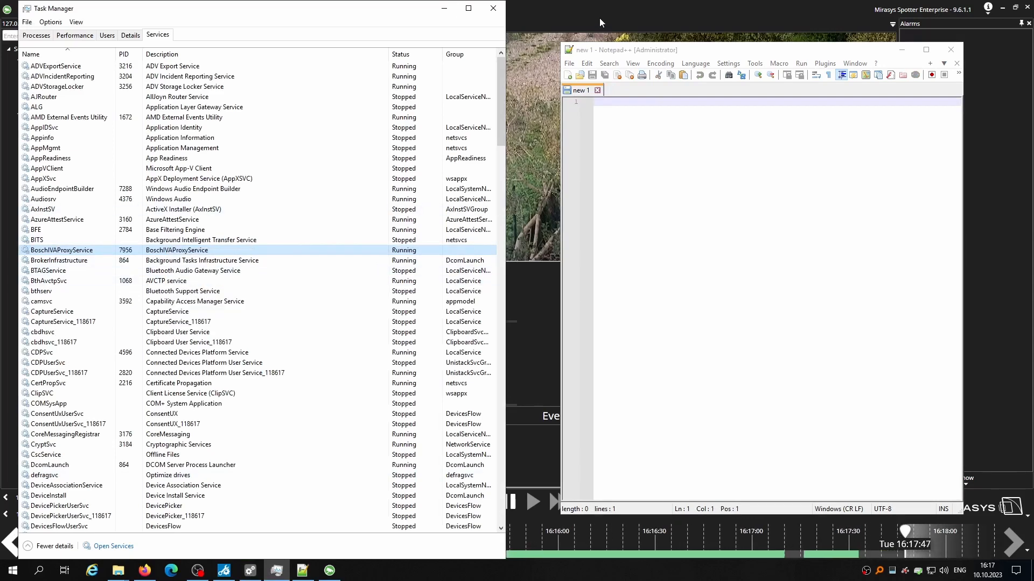
{"action": "left_click", "coordinate": [599, 18]}
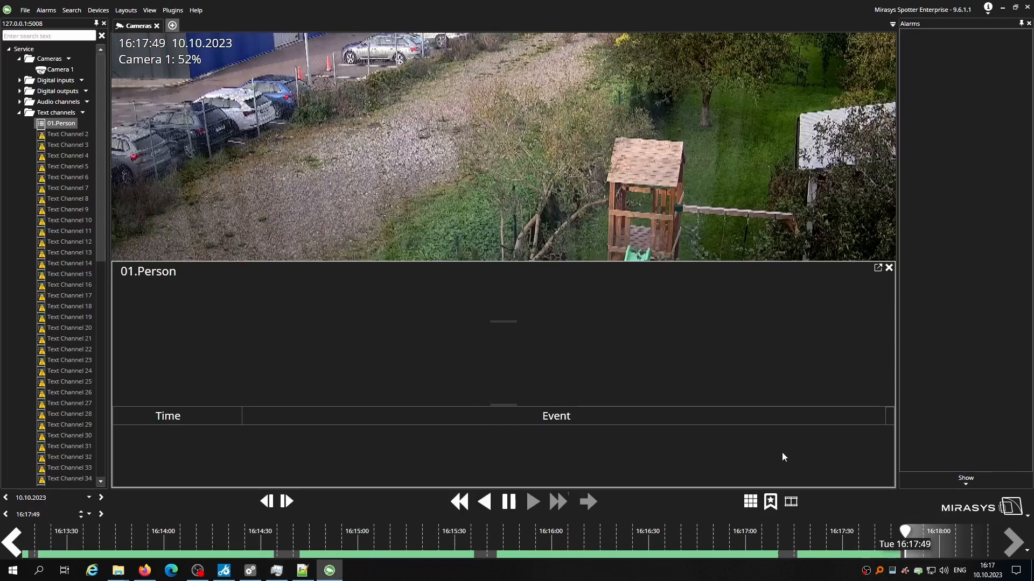
Open the 01.Person text channel settings in System Manager, save them, and return to Mirasys Spotter.
{"action": "left_click", "coordinate": [250, 571]}
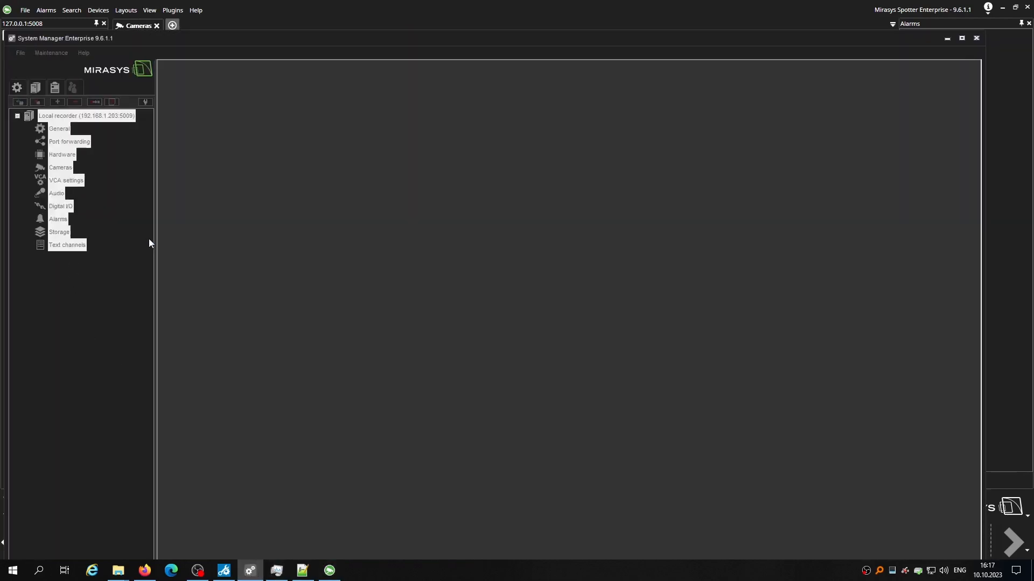
{"action": "left_click", "coordinate": [228, 92]}
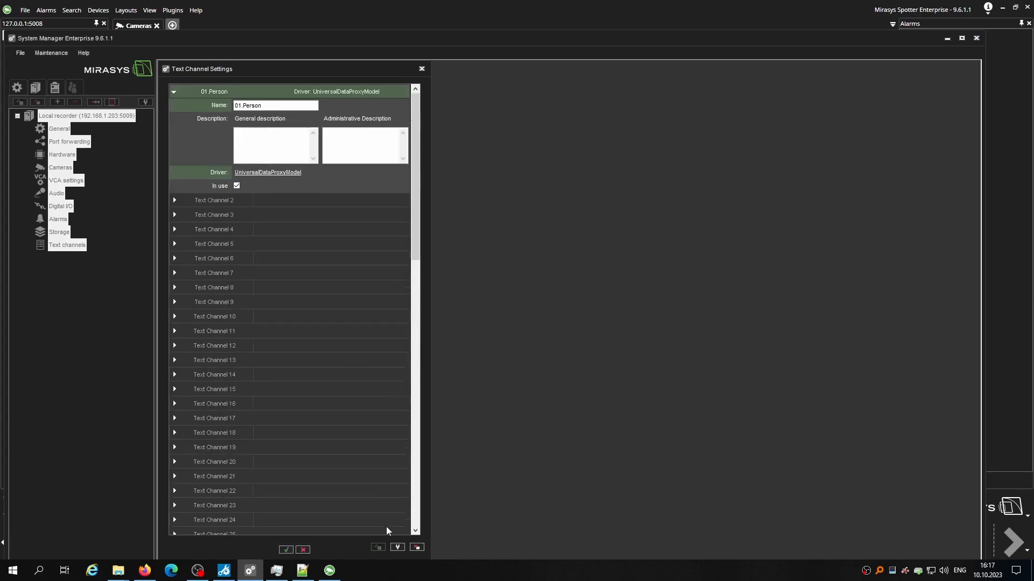
{"action": "left_click", "coordinate": [286, 549]}
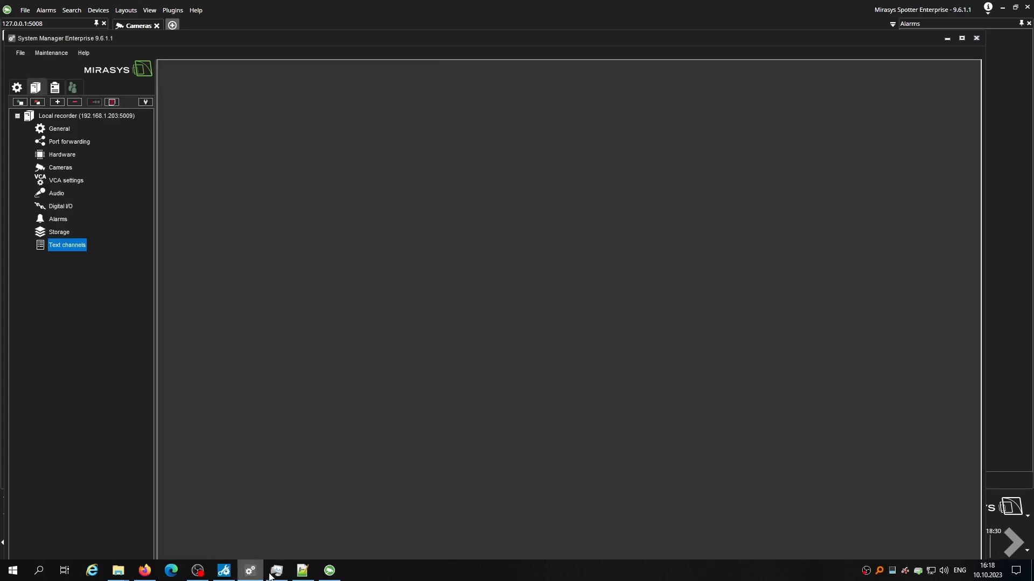
{"action": "left_click", "coordinate": [329, 571]}
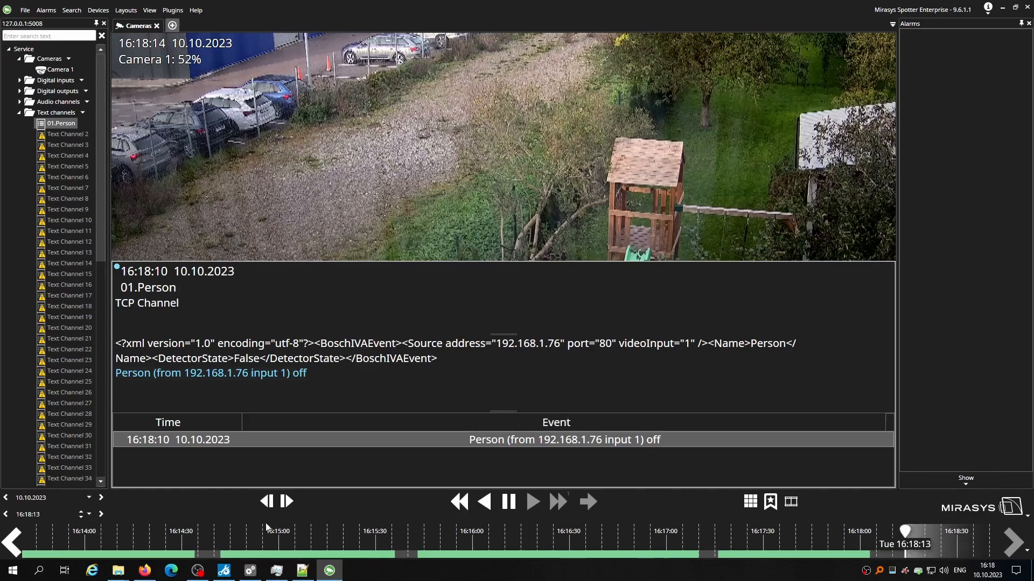
Compare the Person task's alarm state in Configuration Manager with the 01.Person event text in Mirasys Spotter.
{"action": "left_click", "coordinate": [224, 571]}
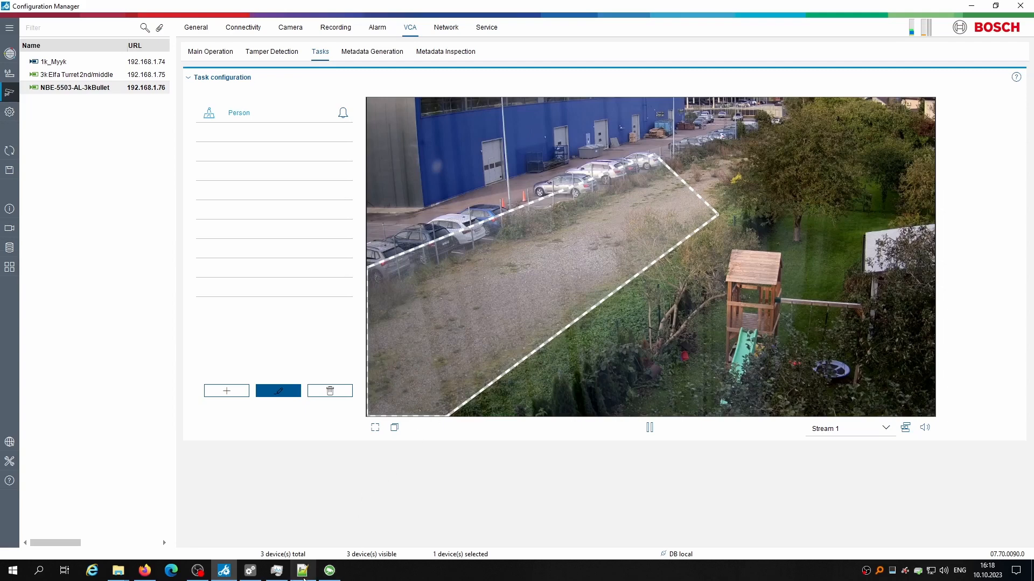
{"action": "mouse_move", "coordinate": [256, 577]}
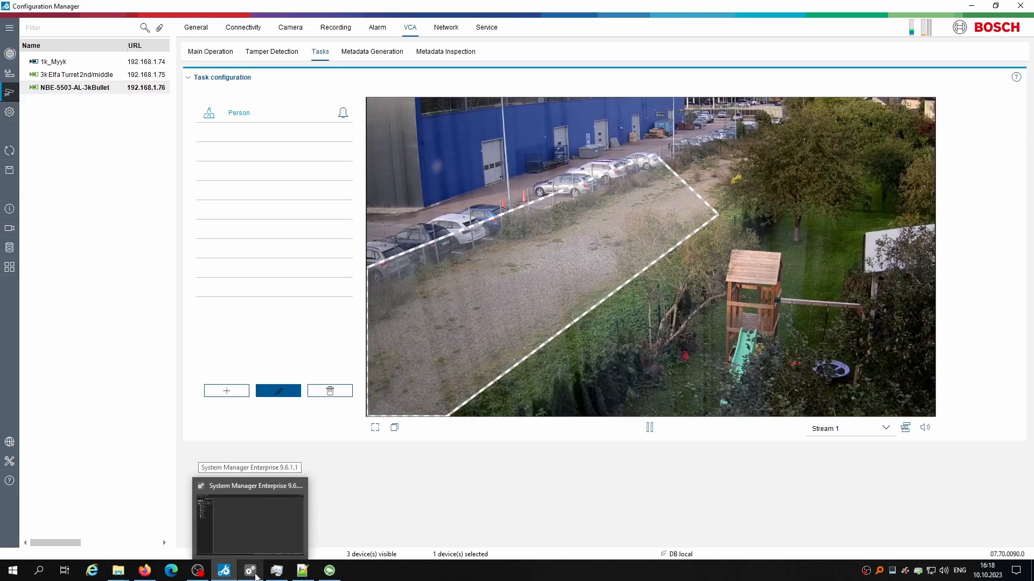
{"action": "left_click", "coordinate": [330, 571]}
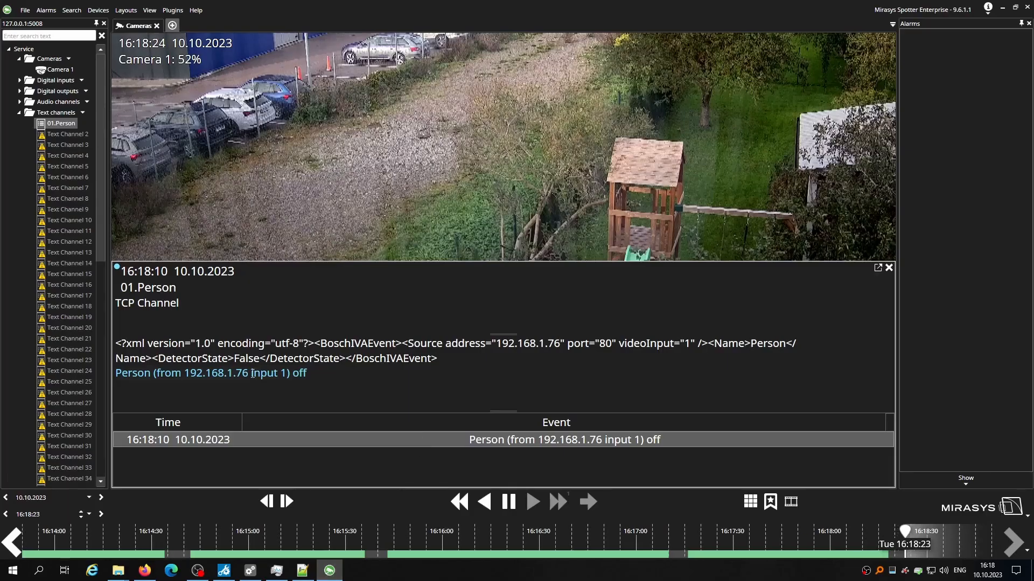
{"action": "triple_click", "coordinate": [330, 376]}
{"action": "left_click", "coordinate": [333, 377]}
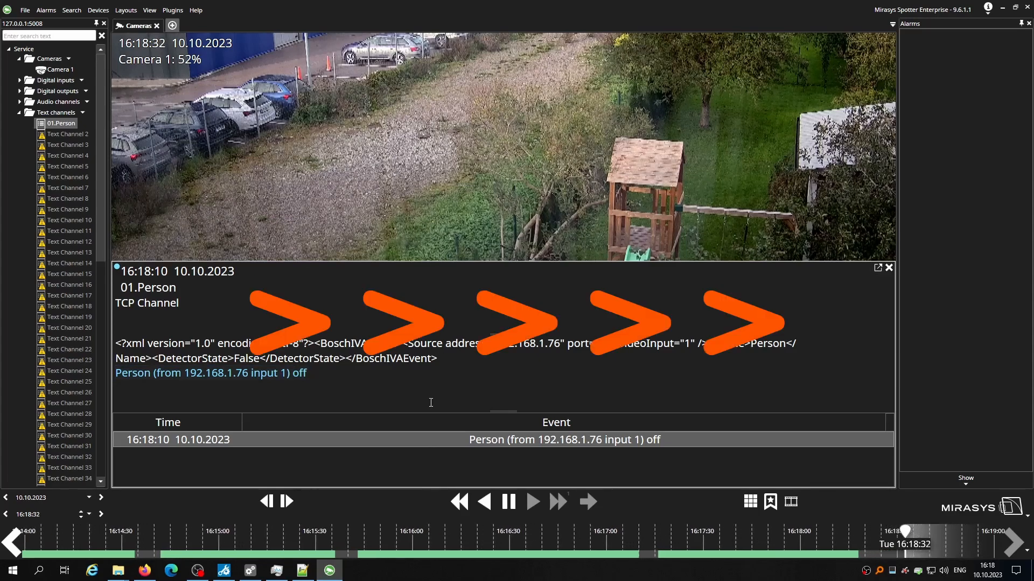
Switch to Configuration Manager, change the Person task's detection area to Field 1, and save the task.
{"action": "left_click", "coordinate": [224, 571]}
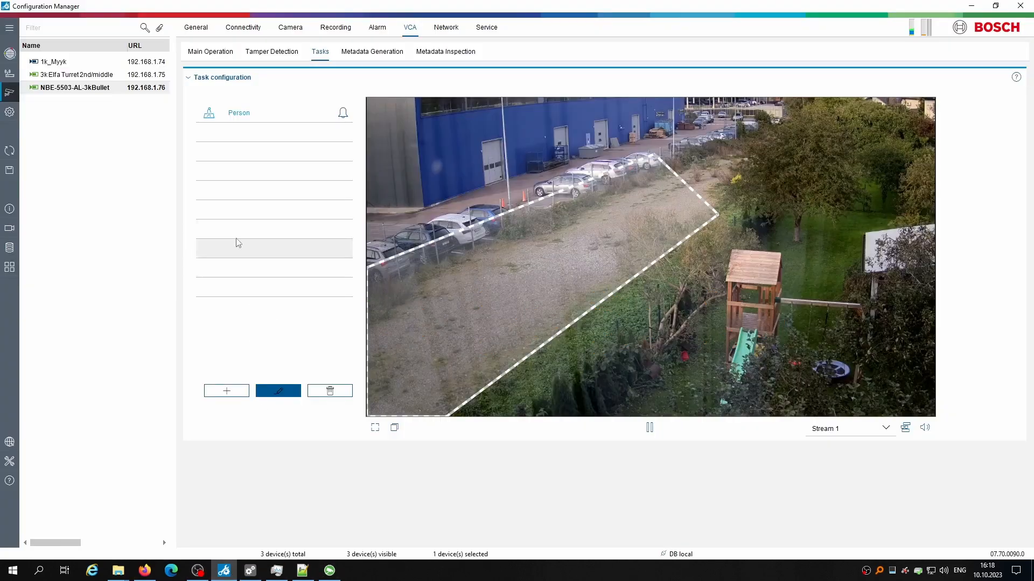
{"action": "left_click", "coordinate": [278, 391]}
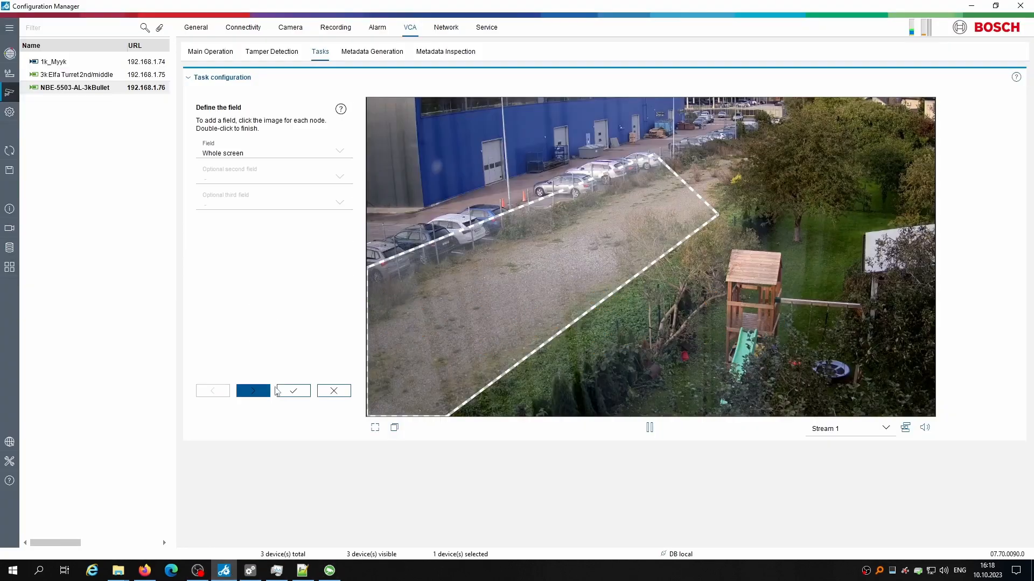
{"action": "left_click", "coordinate": [279, 156]}
{"action": "left_click", "coordinate": [253, 190]}
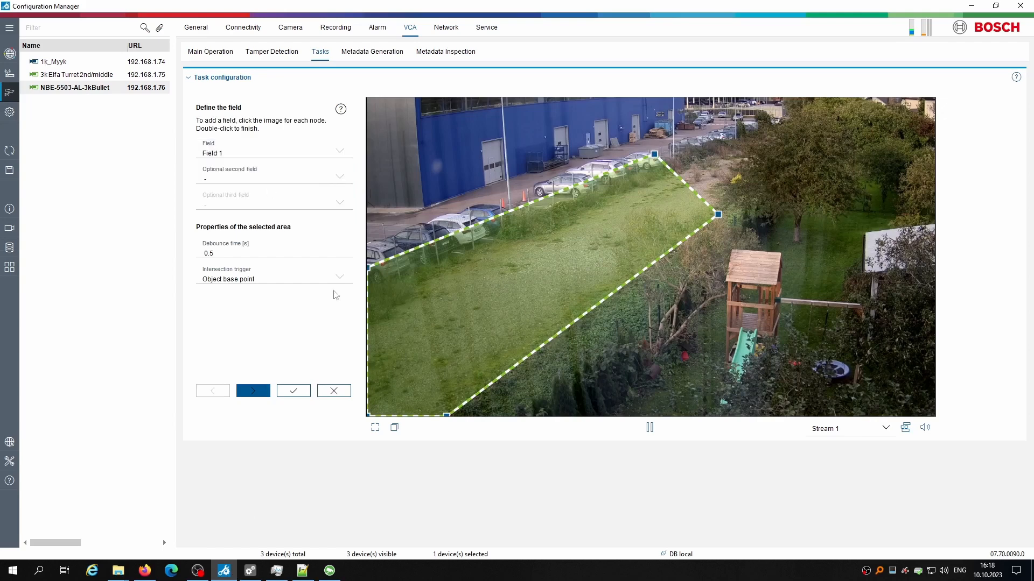
{"action": "left_click", "coordinate": [288, 393]}
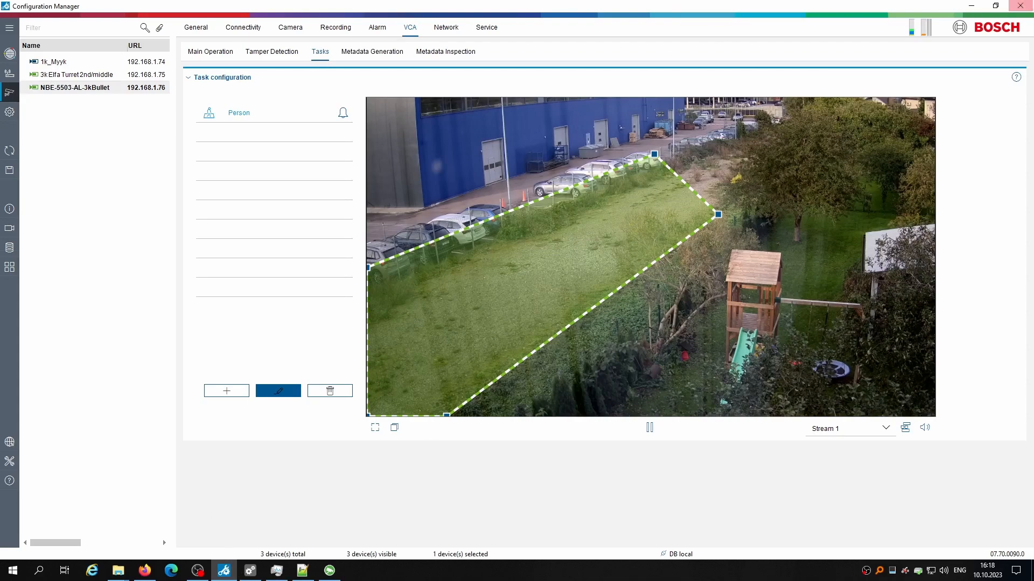
Reduce Configuration Manager to a smaller window and place it beside Spotter's 01.Person event view.
{"action": "left_click", "coordinate": [1004, 11]}
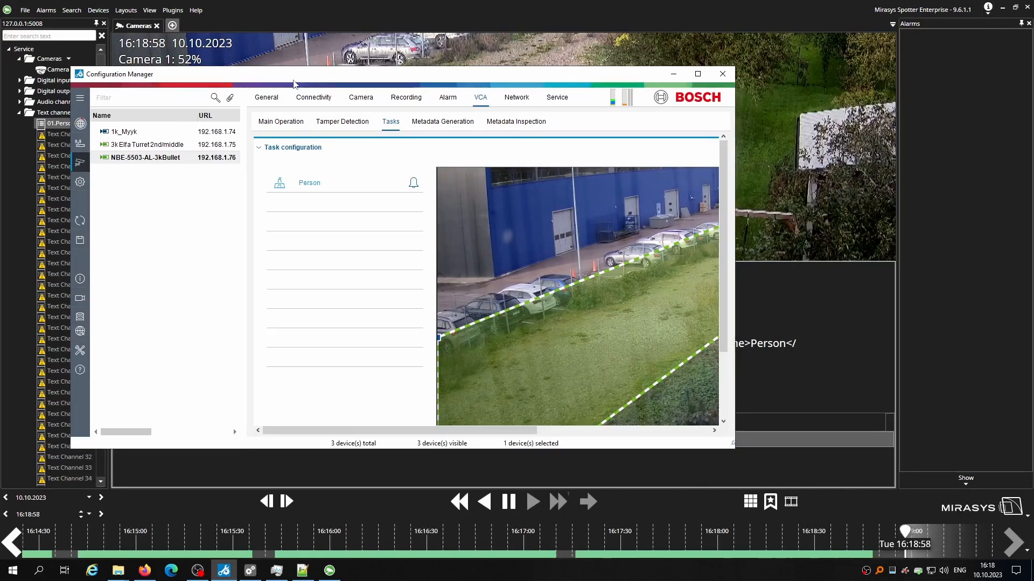
{"action": "left_click_drag", "start_coordinate": [476, 143], "coordinate": [824, 105]}
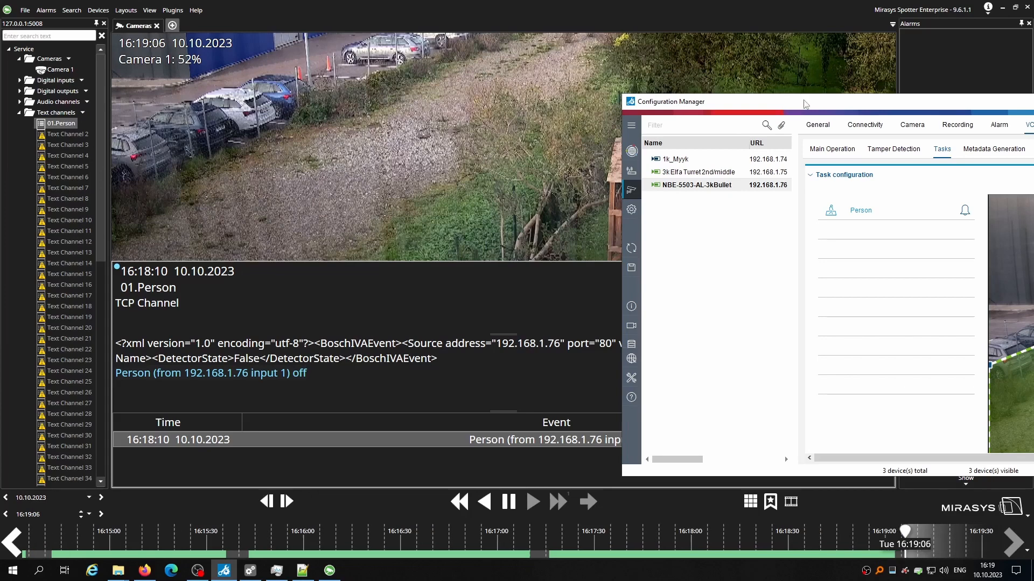
{"action": "left_click_drag", "start_coordinate": [800, 111], "coordinate": [788, 77]}
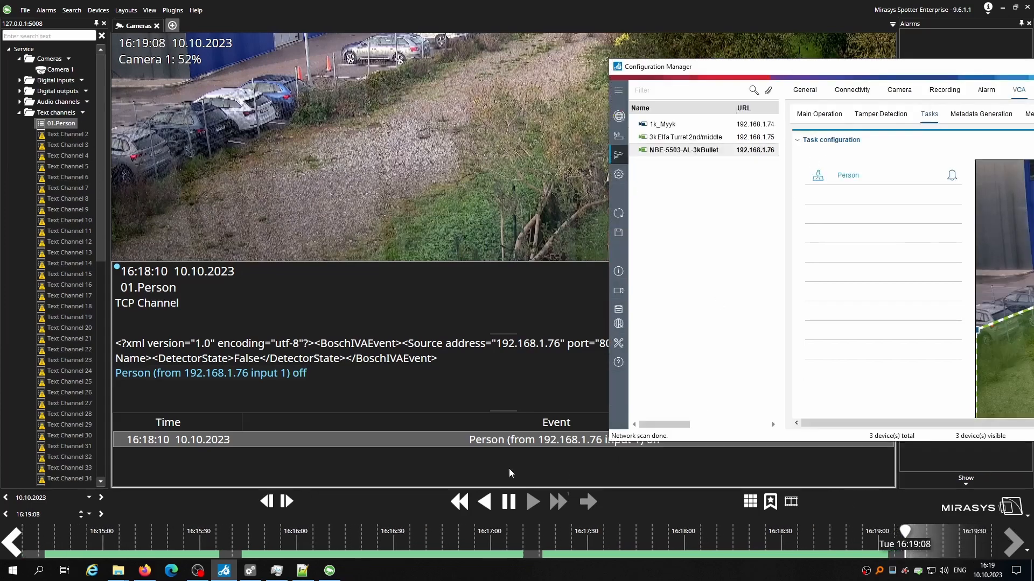
Bring Mirasys Spotter forward, play the recorded footage backward, pause it, and return to live view.
{"action": "left_click", "coordinate": [481, 467]}
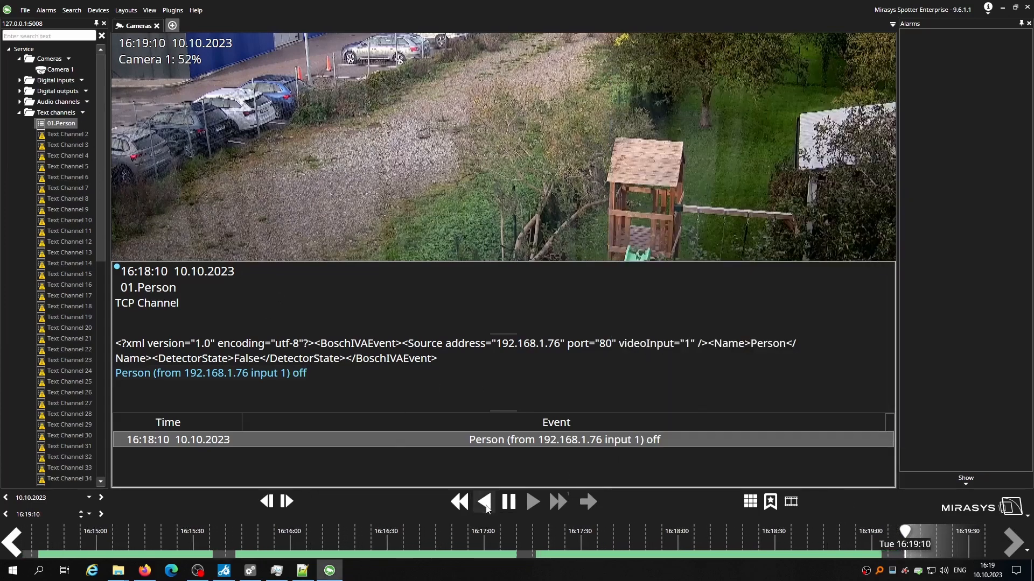
{"action": "left_click", "coordinate": [487, 505]}
{"action": "left_click", "coordinate": [511, 506]}
{"action": "left_click", "coordinate": [591, 506]}
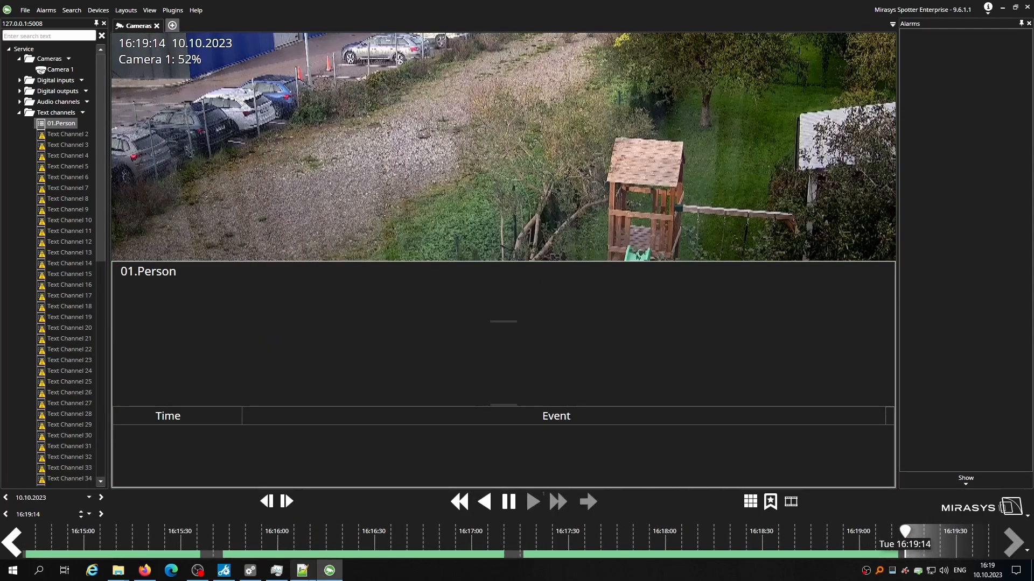
Check the Person task in Configuration Manager against Spotter's 01.Person events, play the footage backward, and return to live view.
{"action": "mouse_move", "coordinate": [249, 577]}
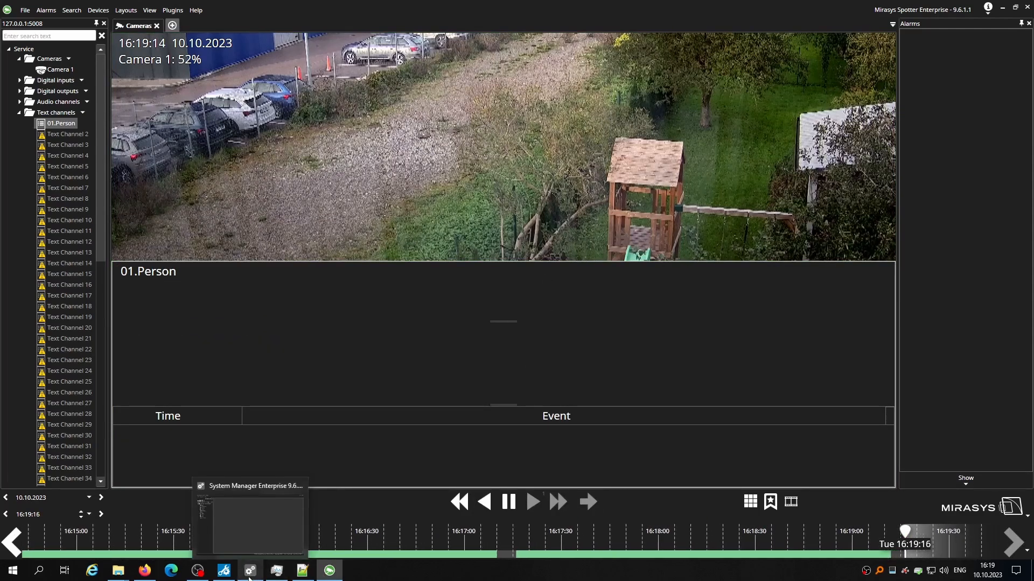
{"action": "left_click", "coordinate": [226, 575]}
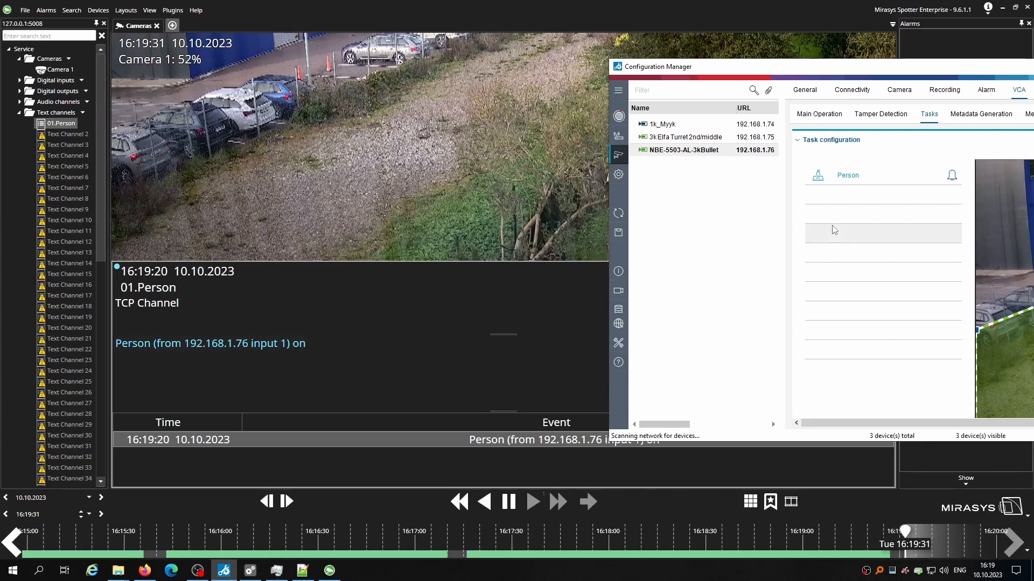
{"action": "left_click", "coordinate": [493, 501]}
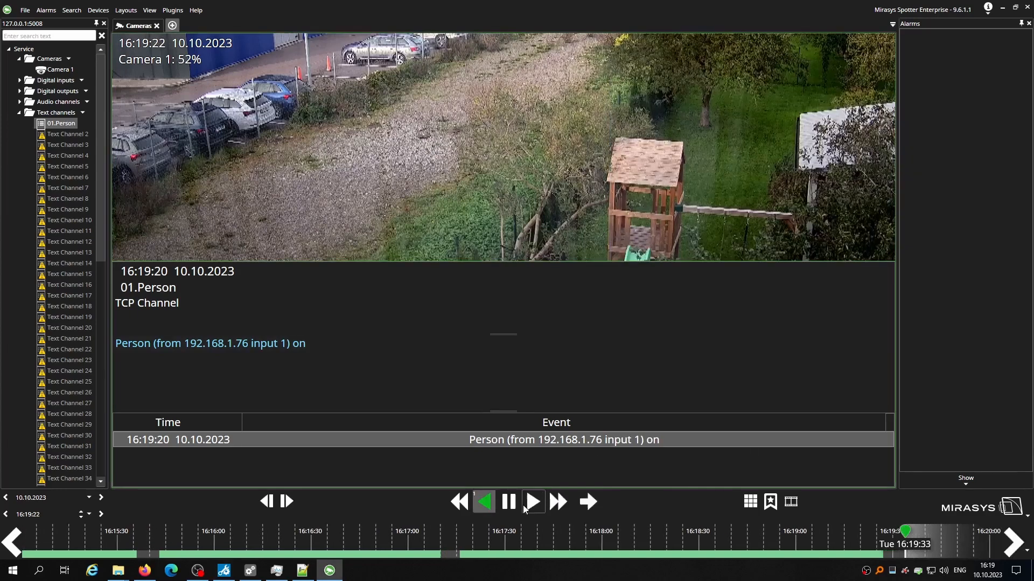
{"action": "left_click", "coordinate": [582, 506]}
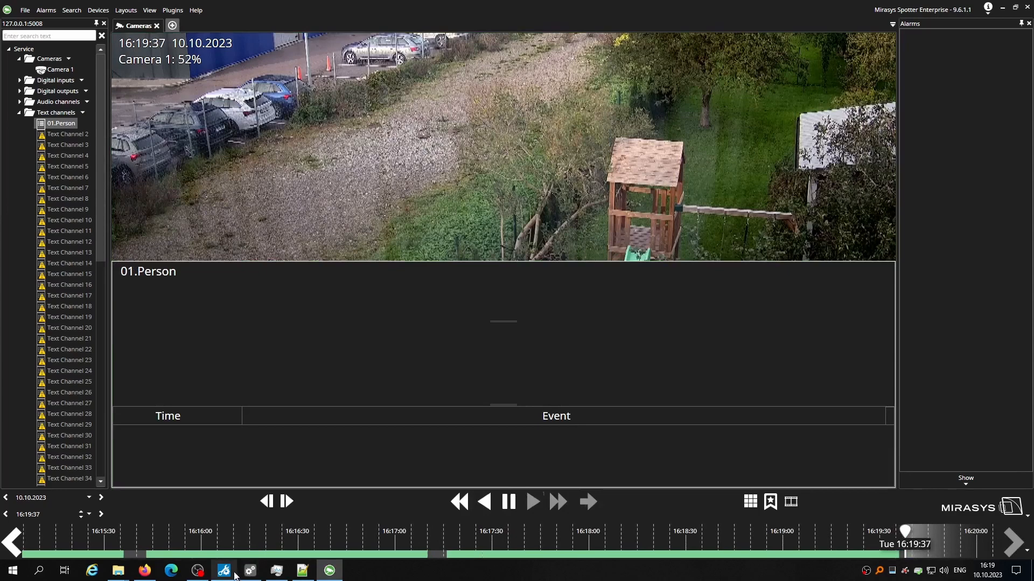
Monitor new Person detections beside Configuration Manager, review the recorded 01.Person events on Spotter's timeline, and return to live view.
{"action": "left_click", "coordinate": [224, 570]}
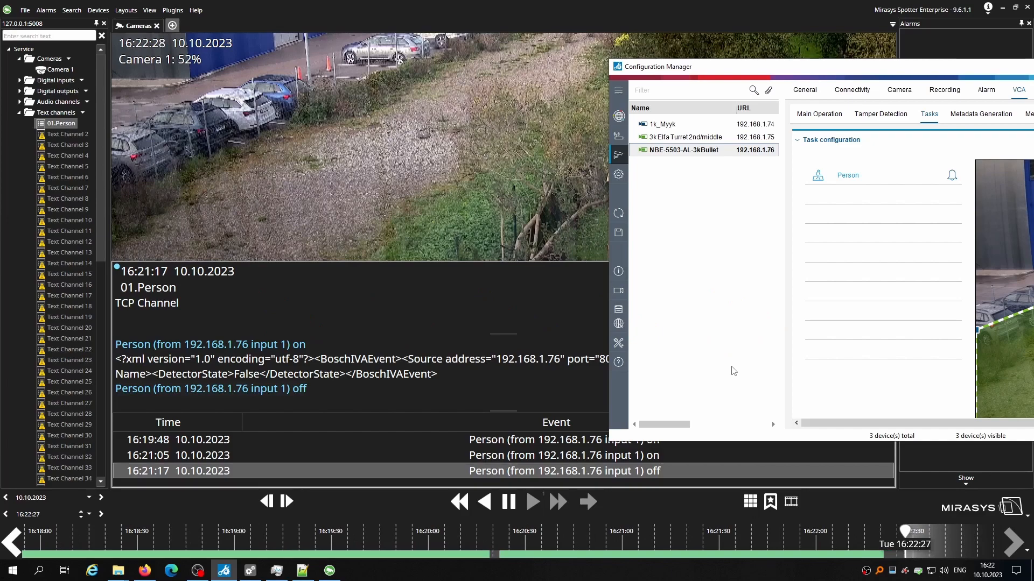
{"action": "left_click", "coordinate": [422, 550]}
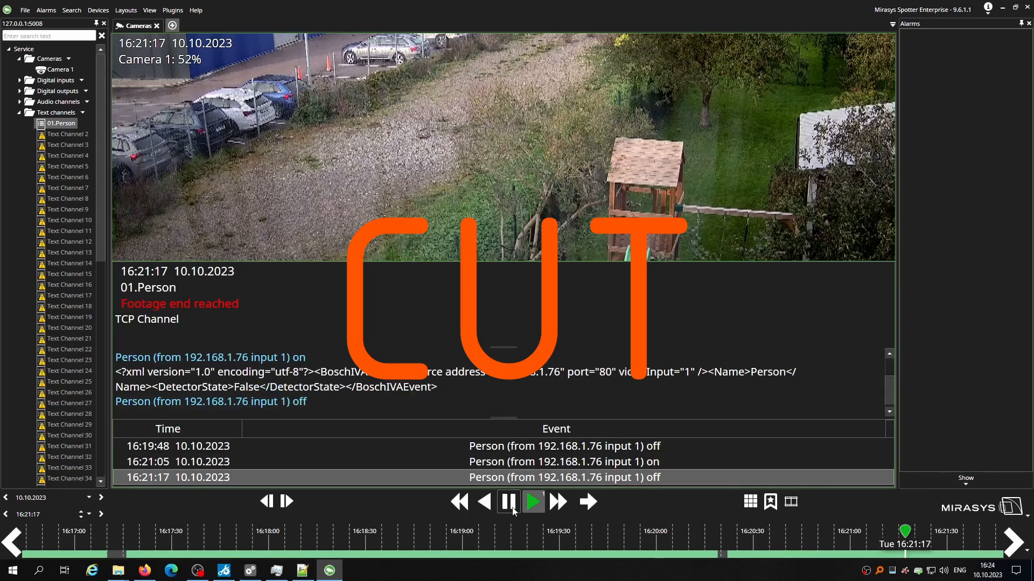
{"action": "left_click", "coordinate": [584, 503]}
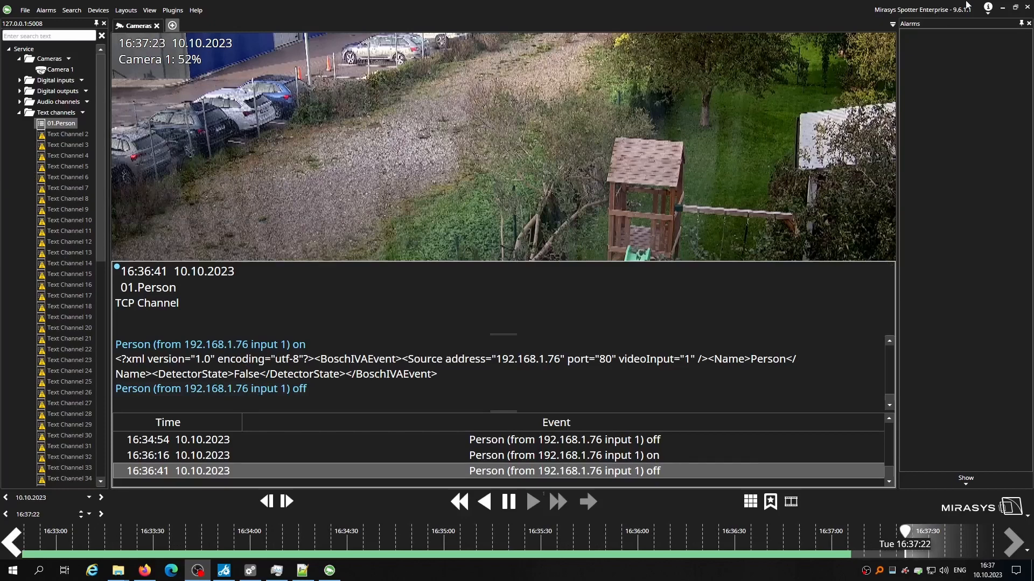
Minimize Spotter and Configuration Manager, and open the configuration of a new alarm in System Manager.
{"action": "left_click", "coordinate": [1002, 7]}
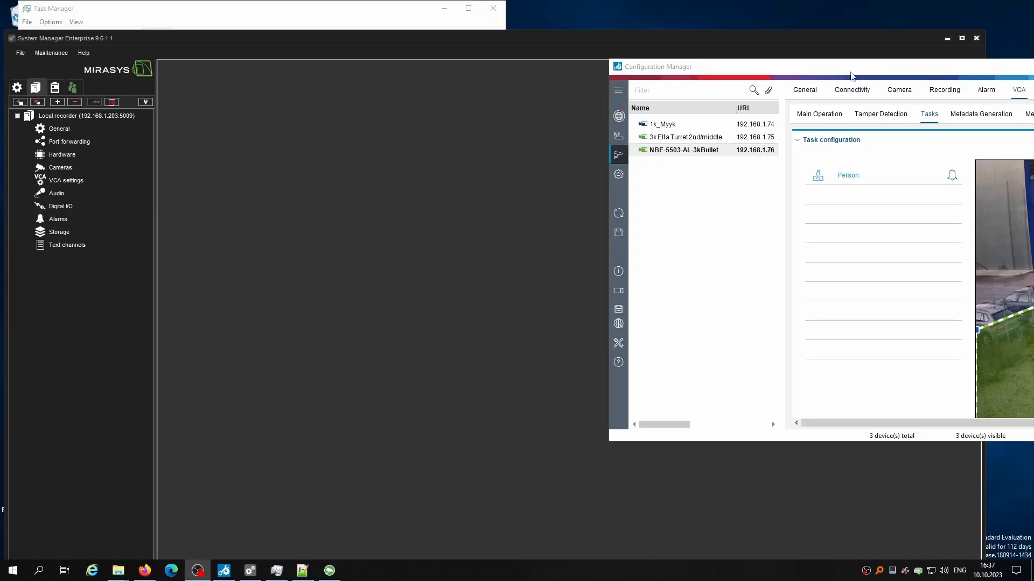
{"action": "left_click_drag", "start_coordinate": [851, 72], "coordinate": [351, 159]}
{"action": "left_click", "coordinate": [711, 154]}
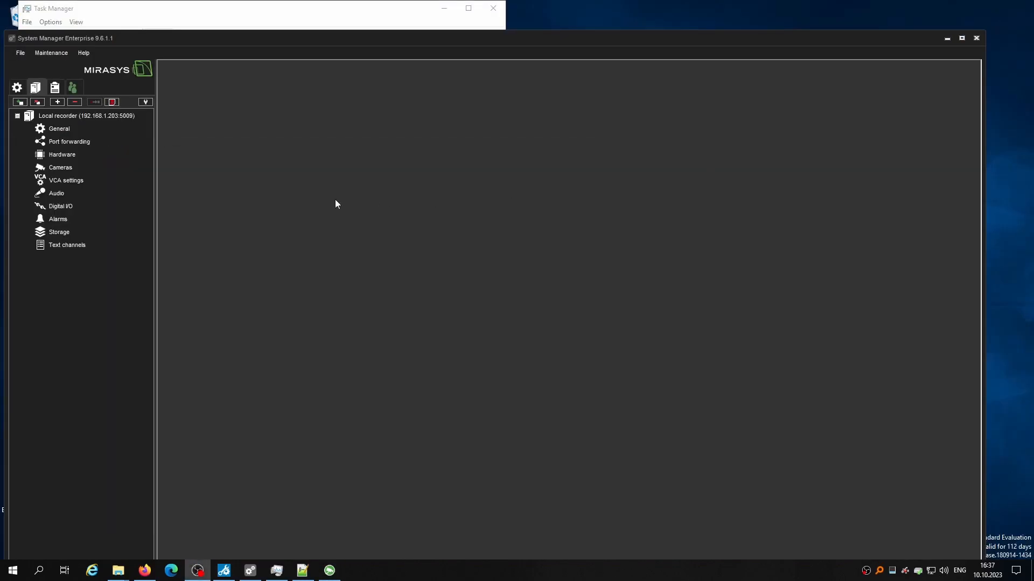
{"action": "left_click", "coordinate": [58, 219]}
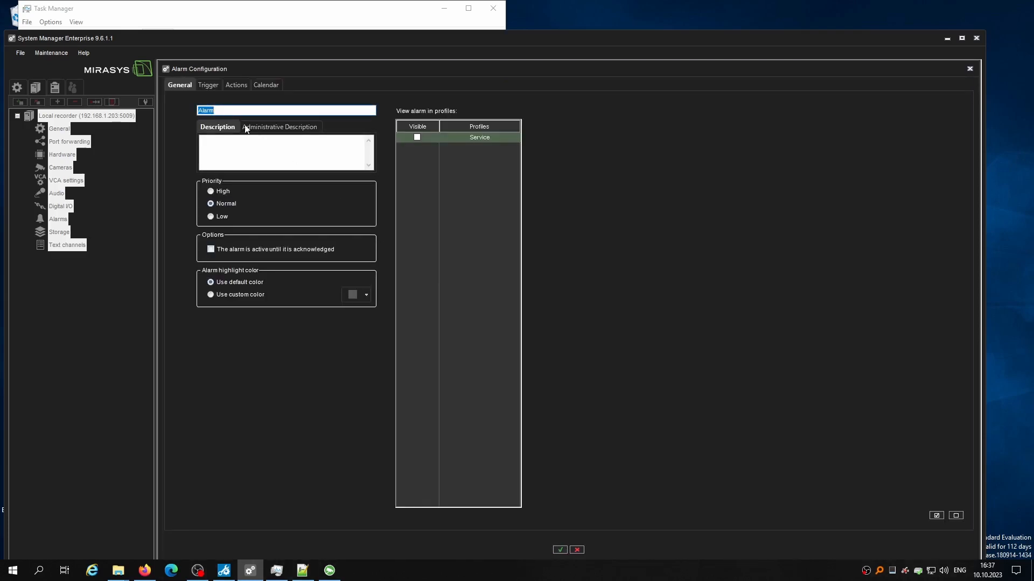
Name the alarm "Person in restricted area" and trigger it from 01.Person text data, starting at Person input 1 on and ending at input 1 off.
{"action": "type", "text": "Person in restricted area"}
{"action": "left_click", "coordinate": [208, 86]}
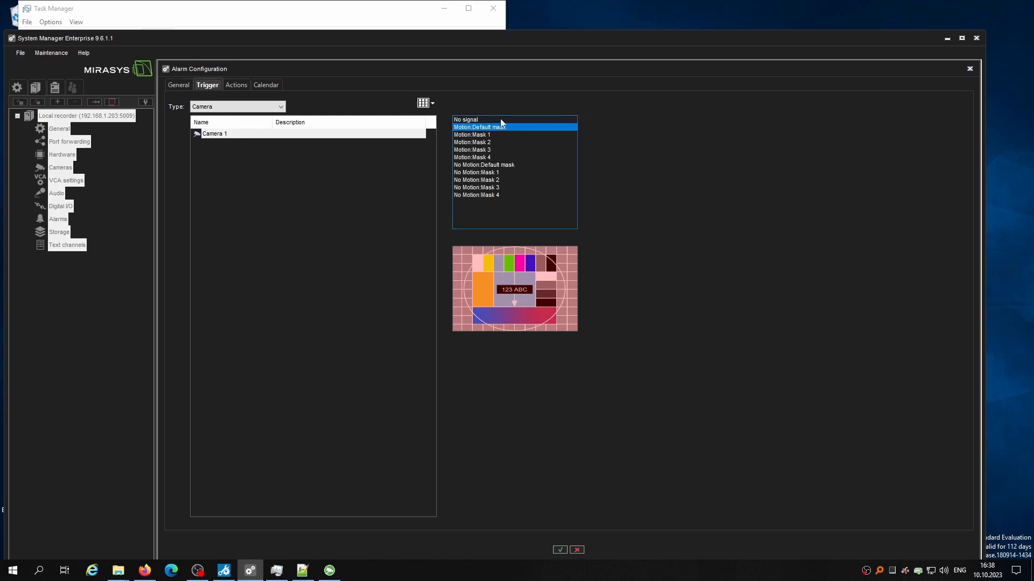
{"action": "left_click", "coordinate": [274, 107]}
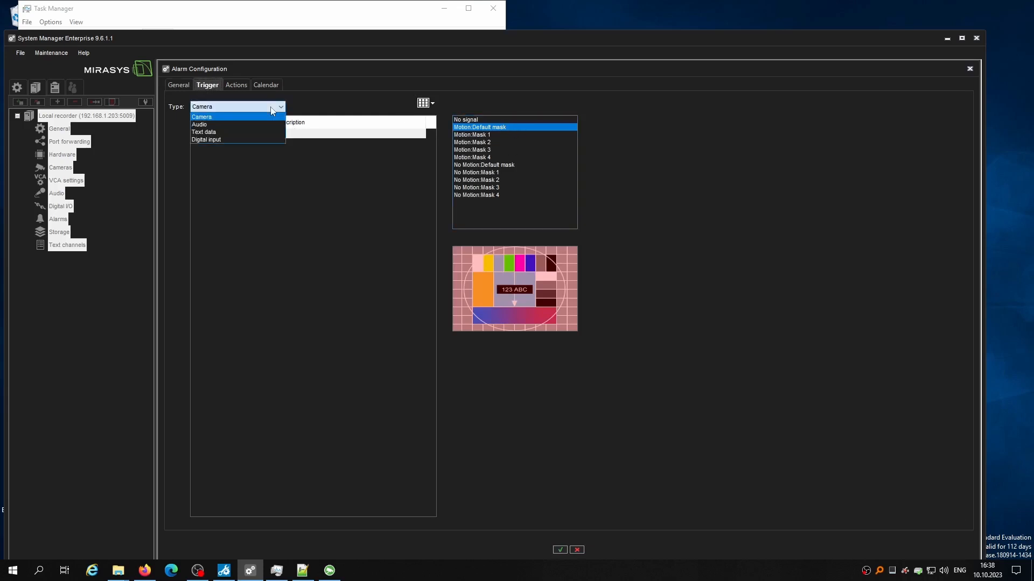
{"action": "left_click", "coordinate": [222, 132]}
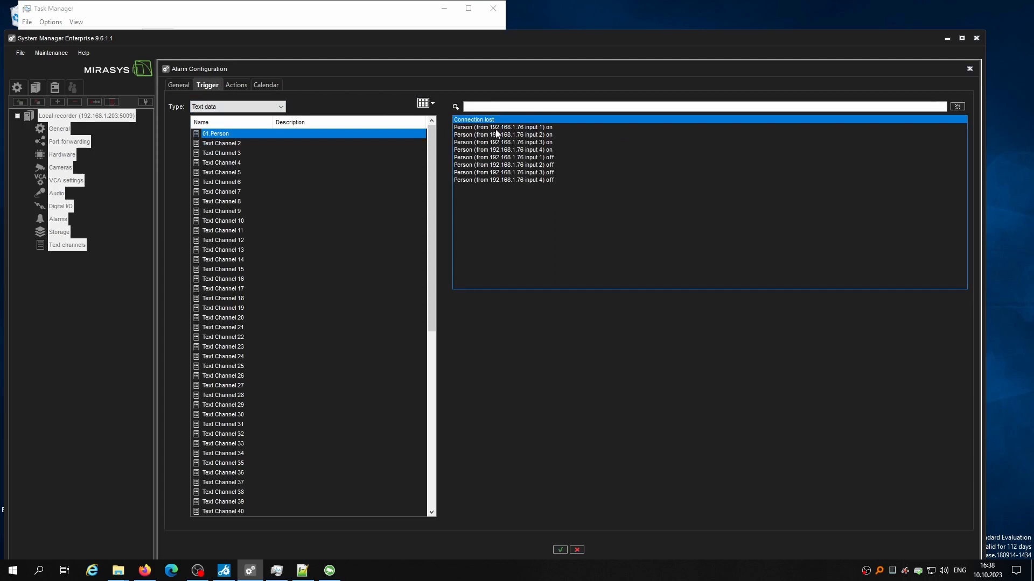
{"action": "left_click", "coordinate": [515, 127]}
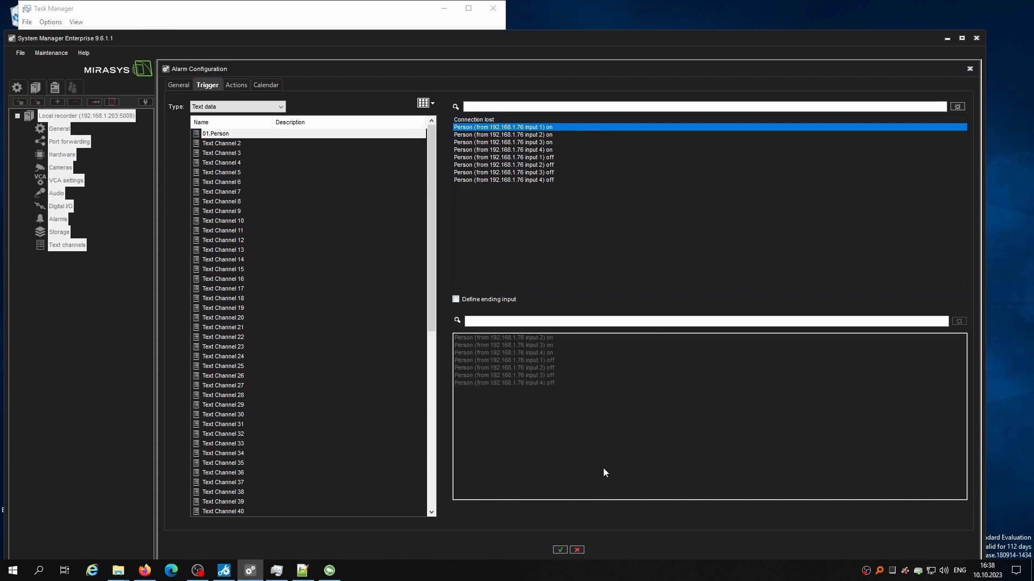
{"action": "left_click", "coordinate": [456, 299]}
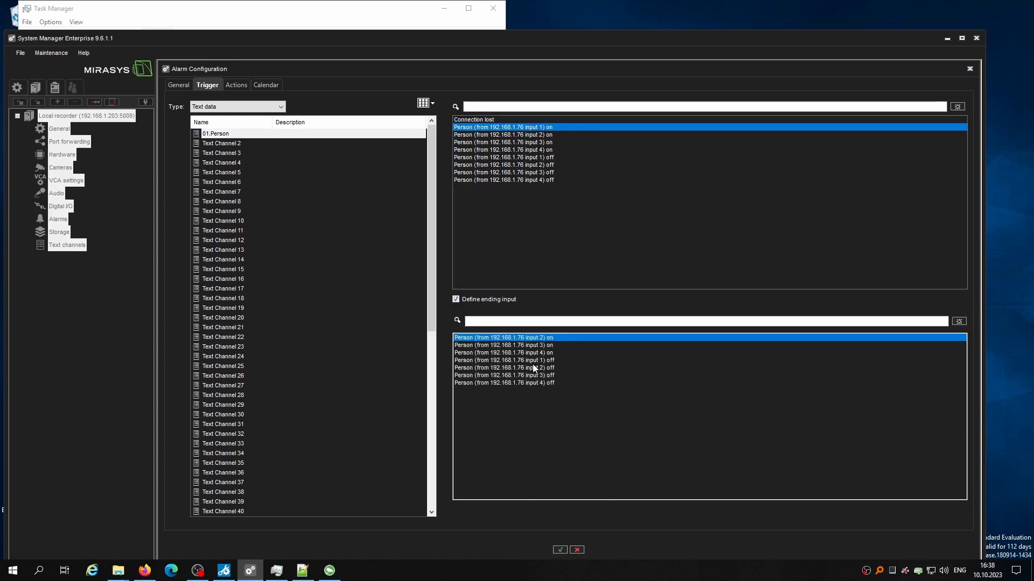
{"action": "left_click", "coordinate": [548, 361]}
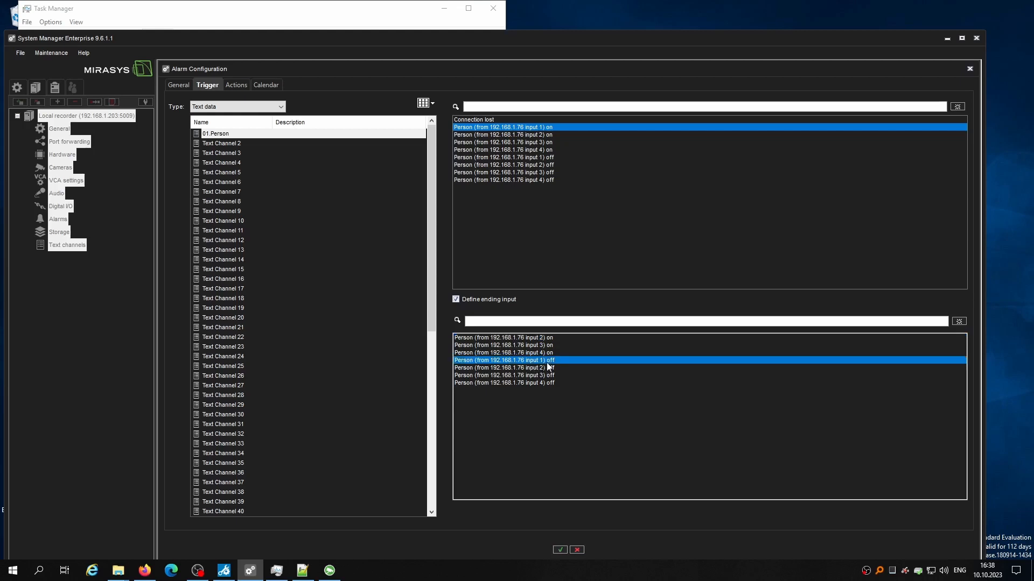
Add Digital output 1 as the alarm's action, deactivated on alarm end, and save the alarm and the recorder's alarm list.
{"action": "left_click", "coordinate": [559, 550]}
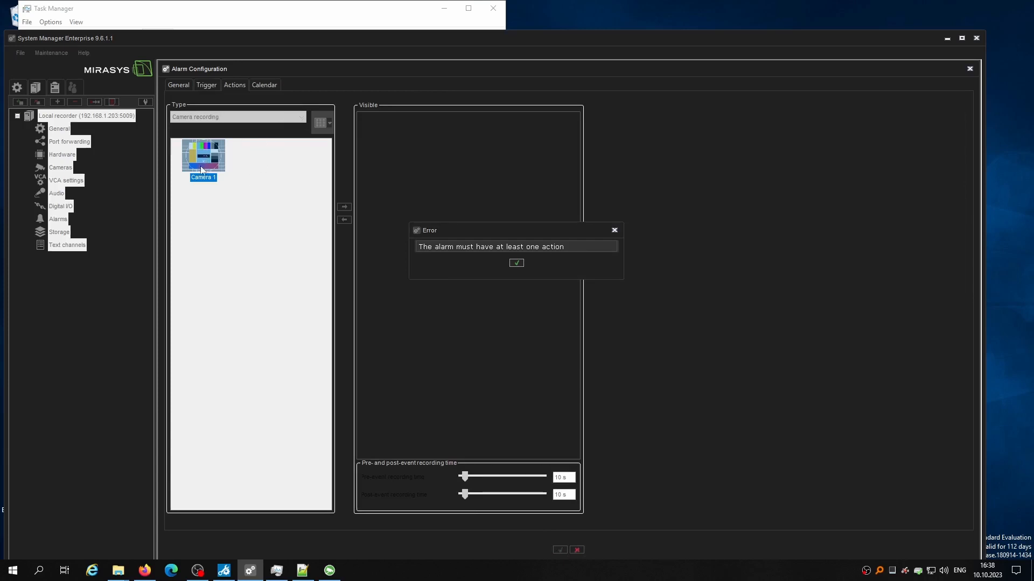
{"action": "left_click", "coordinate": [519, 265]}
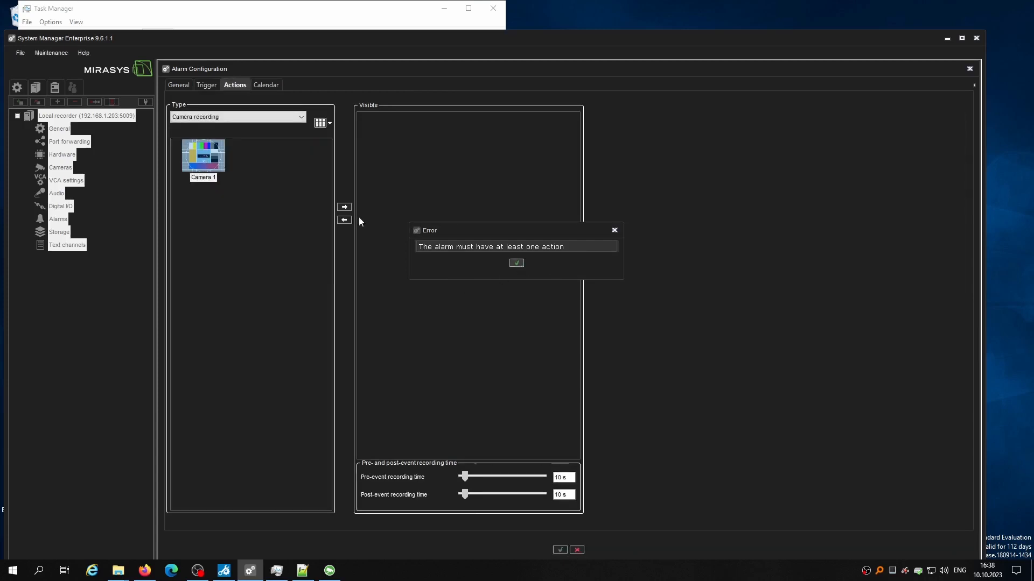
{"action": "left_click", "coordinate": [301, 118]}
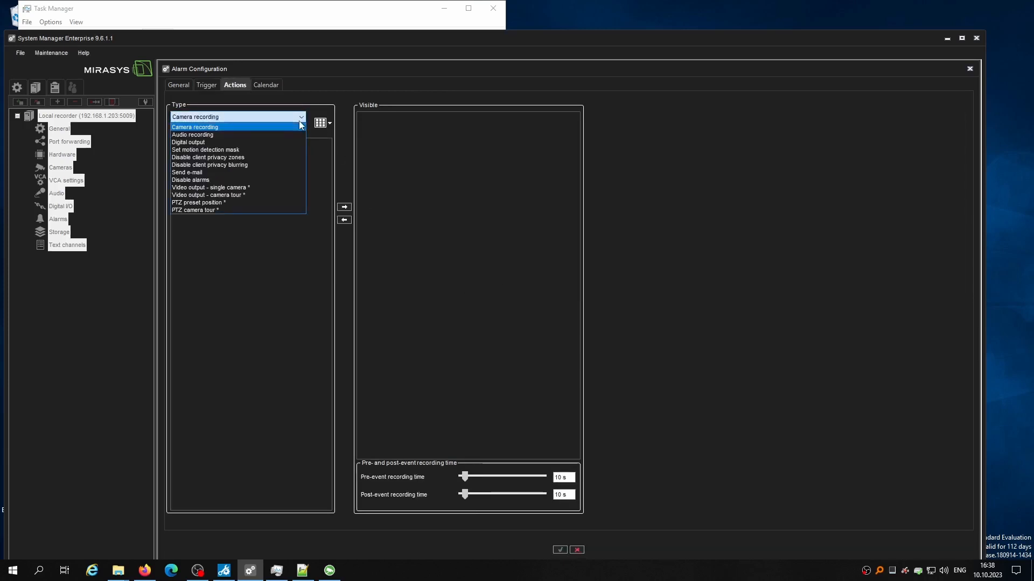
{"action": "left_click", "coordinate": [217, 142]}
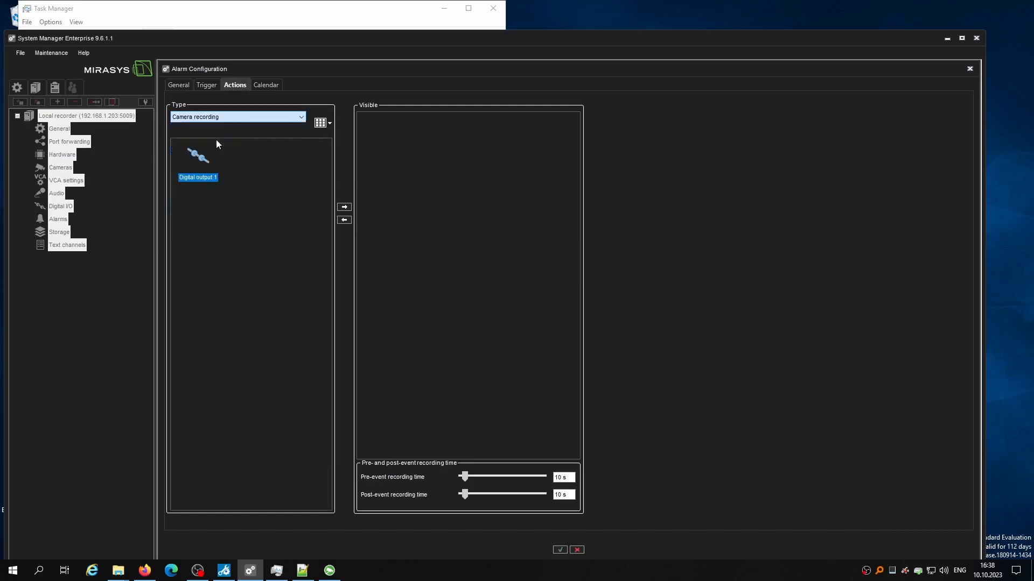
{"action": "left_click", "coordinate": [344, 206]}
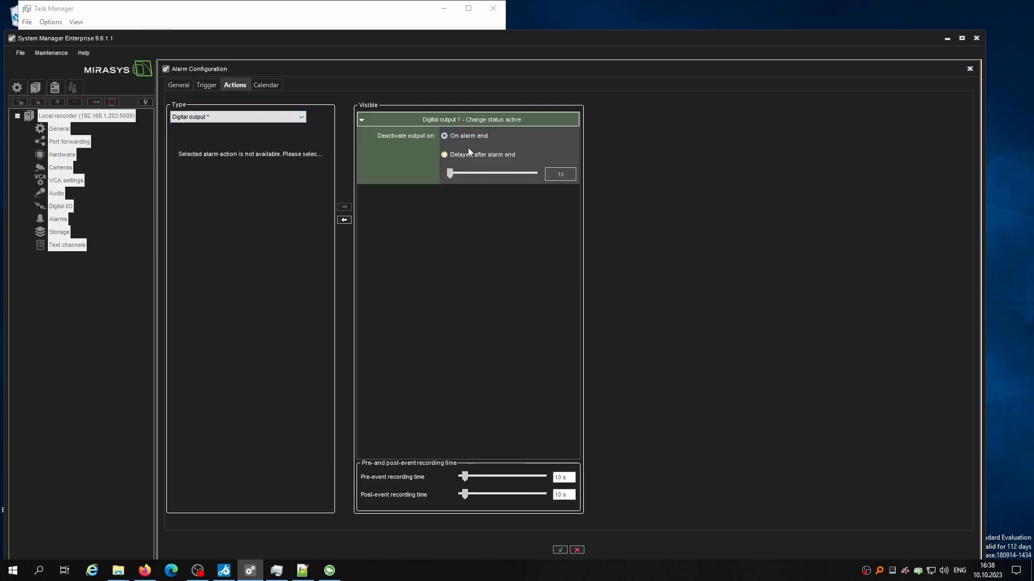
{"action": "left_click", "coordinate": [560, 550]}
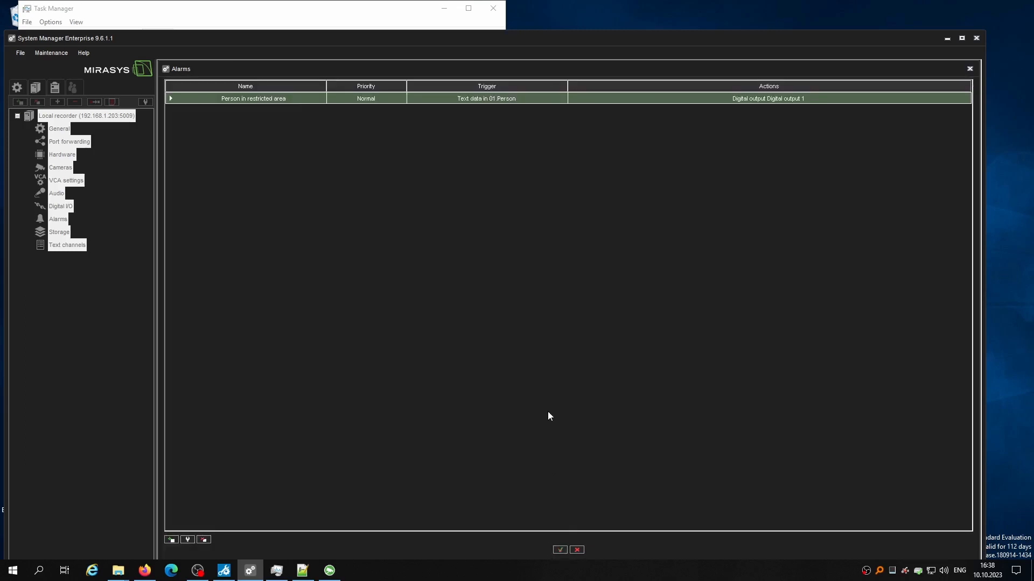
{"action": "left_click", "coordinate": [561, 551]}
Switch to Mirasys Spotter and monitor Camera 1, the 01.Person events and the alarm list for a person detection.
{"action": "mouse_move", "coordinate": [329, 572]}
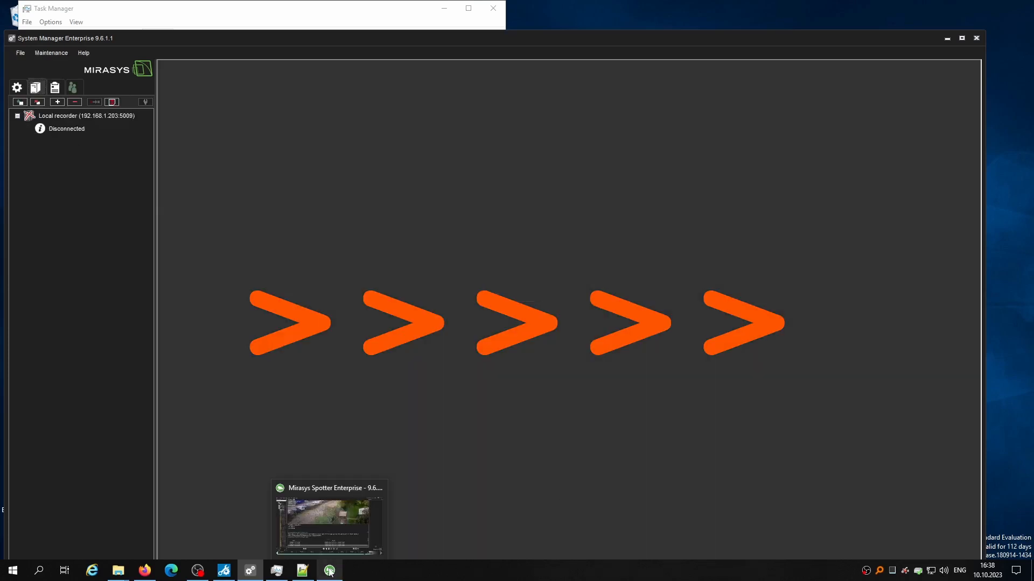
{"action": "left_click", "coordinate": [329, 572]}
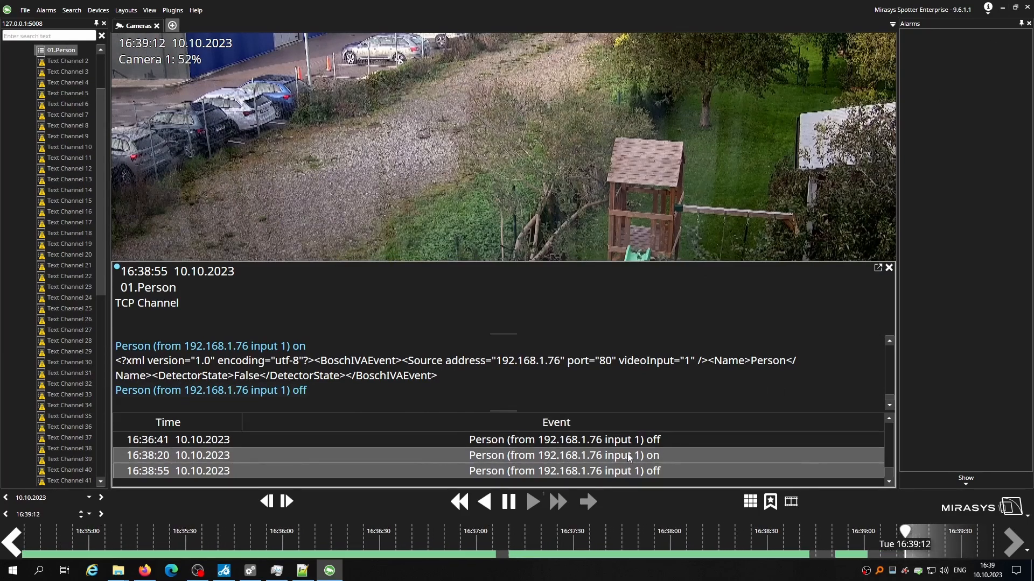
{"action": "mouse_move", "coordinate": [452, 175]}
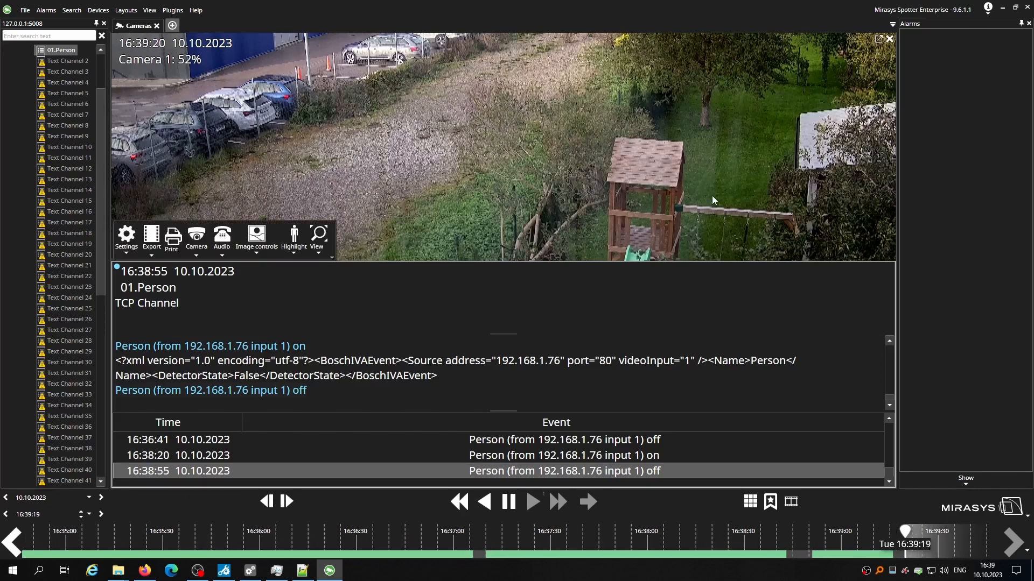
{"action": "left_click", "coordinate": [477, 507]}
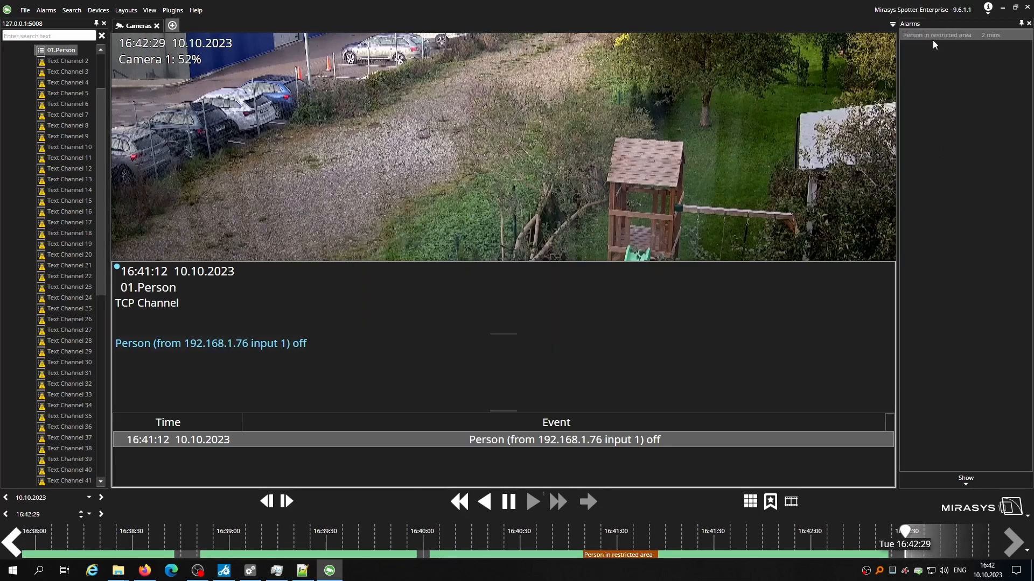
Open the recorded Person in restricted area alarm and place Camera 1 beside its text channel in the alarm view.
{"action": "left_click", "coordinate": [617, 555]}
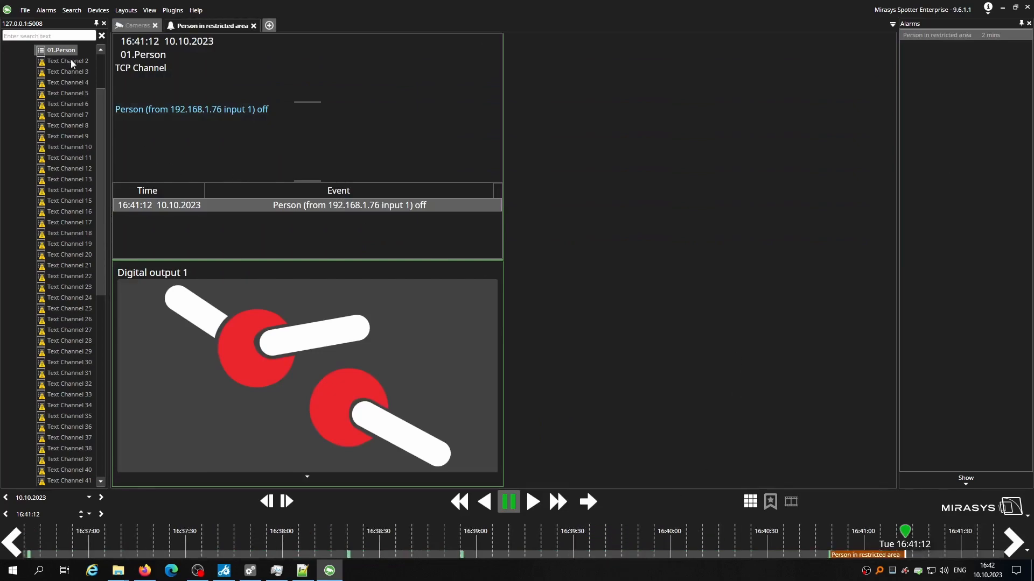
{"action": "left_click", "coordinate": [101, 51]}
{"action": "scroll", "coordinate": [99, 63], "scroll_direction": "up", "scroll_amount": 2}
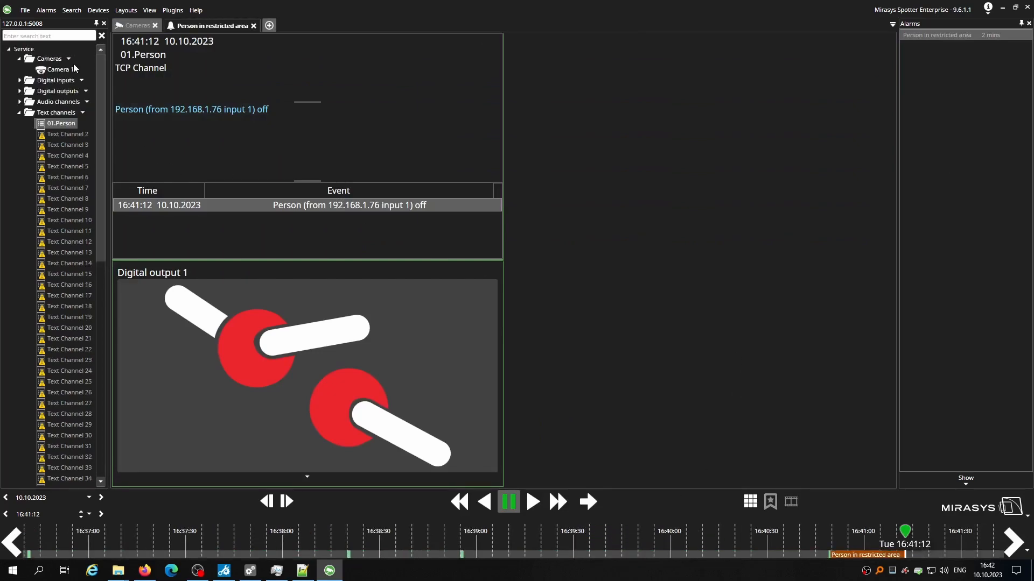
{"action": "left_click_drag", "start_coordinate": [74, 69], "coordinate": [665, 162]}
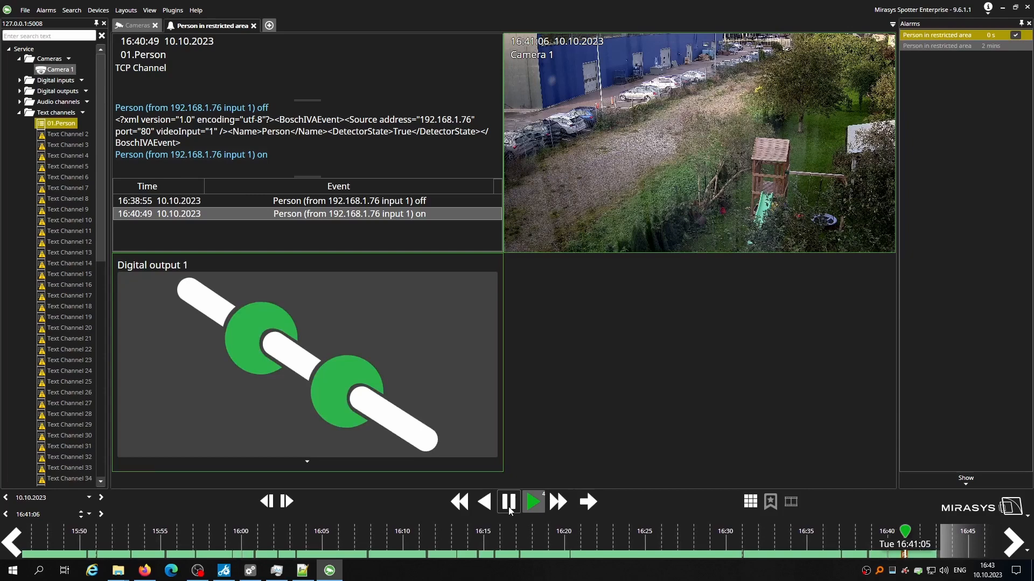
Pause the alarm playback, return to live view, and review the list of Person in restricted area alarms.
{"action": "left_click", "coordinate": [508, 506]}
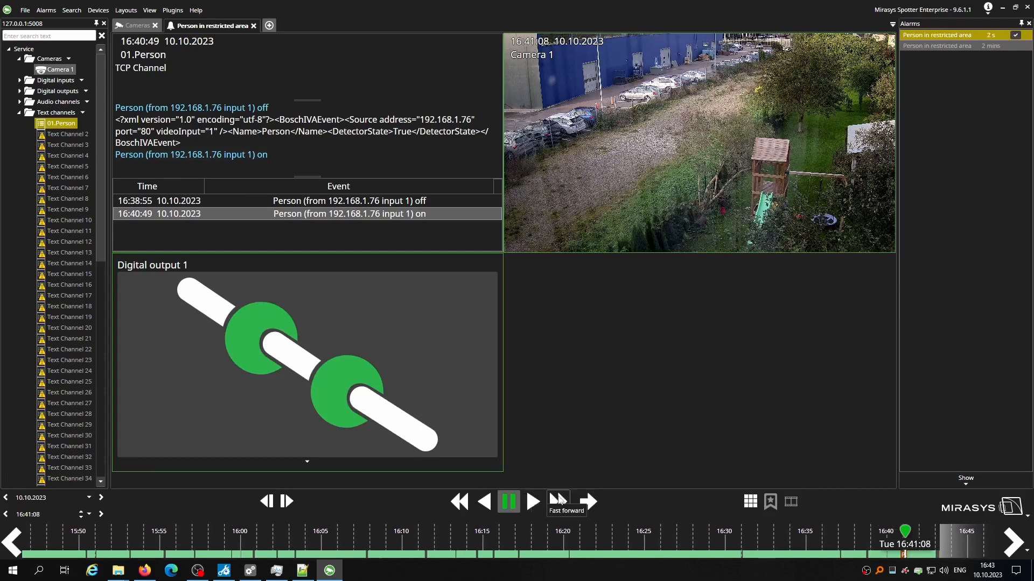
{"action": "left_click", "coordinate": [587, 502]}
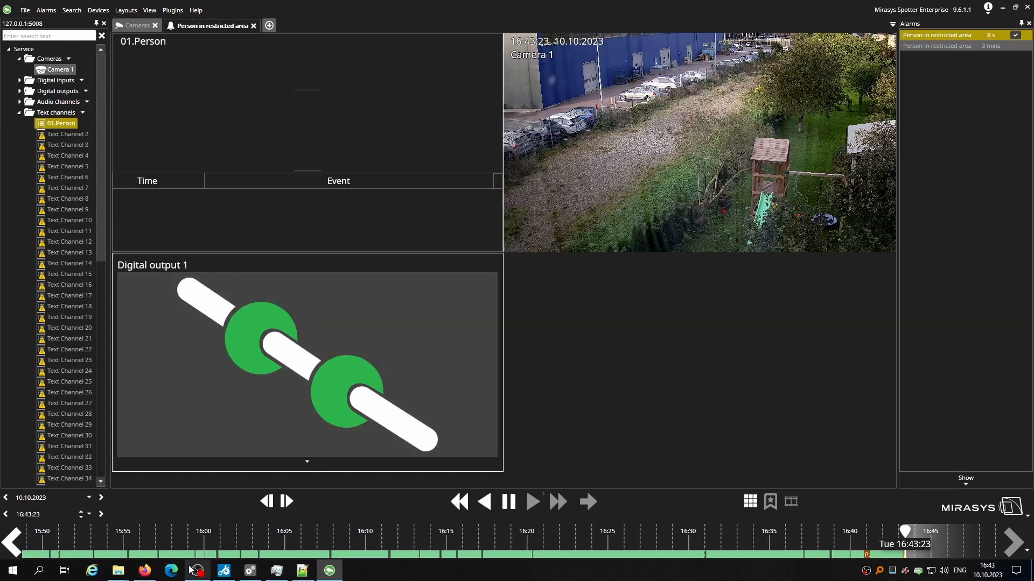
{"action": "mouse_move", "coordinate": [198, 570]}
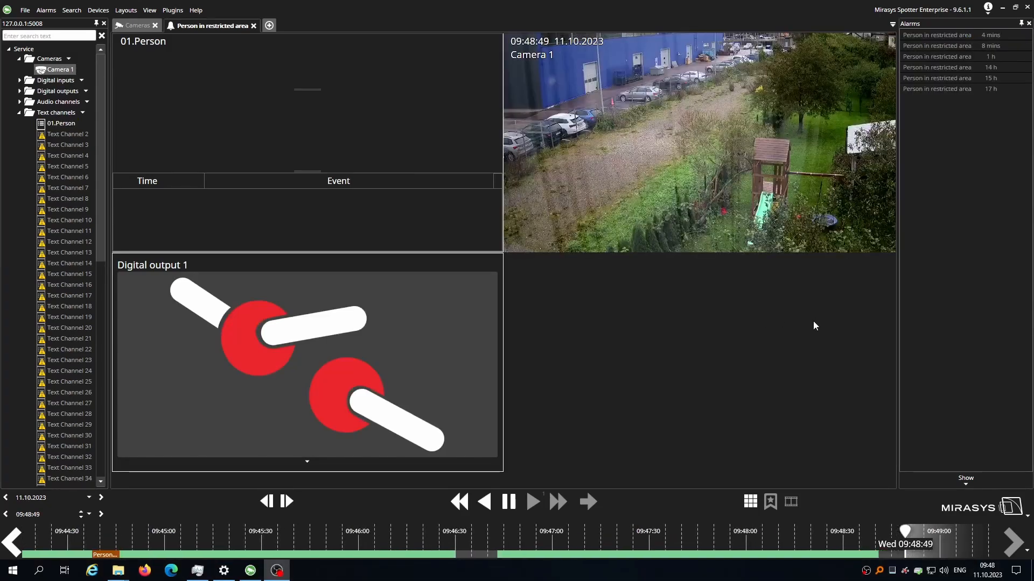
{"action": "mouse_move", "coordinate": [954, 37]}
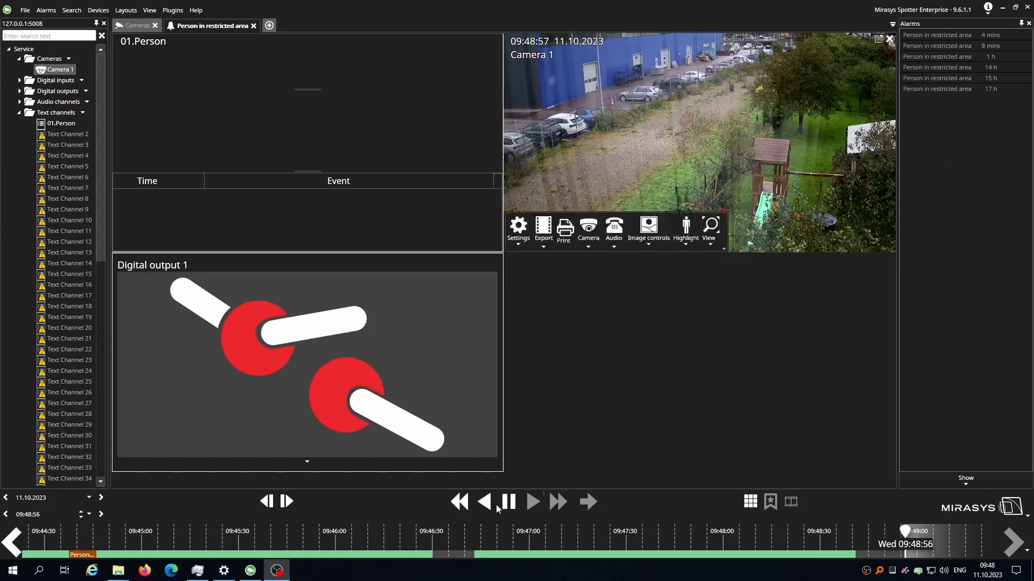
Pause the live view and move the playback time back four hours to 05:48:57 to check the night footage.
{"action": "left_click", "coordinate": [510, 504]}
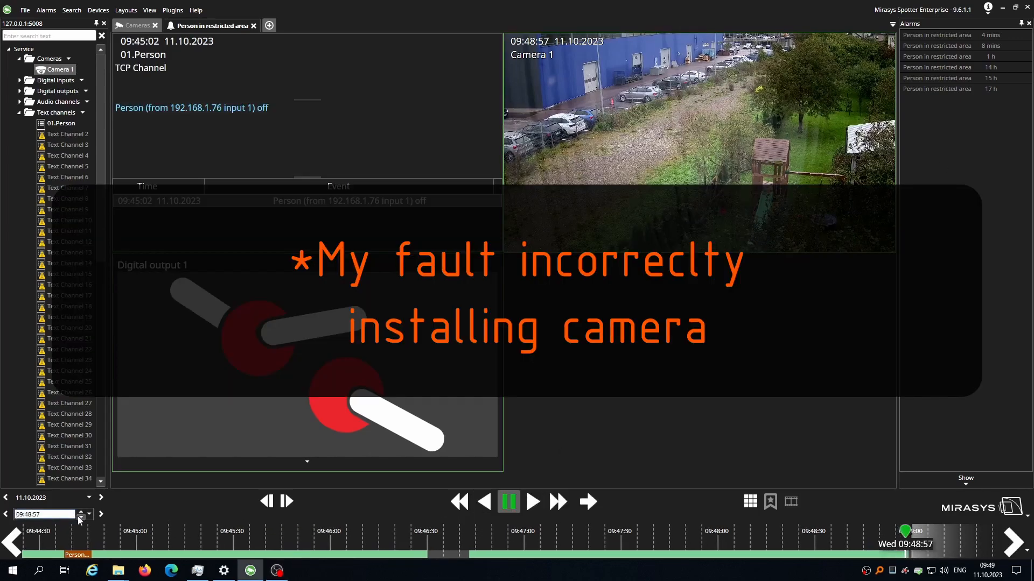
{"action": "left_click", "coordinate": [80, 517]}
{"action": "left_click", "coordinate": [81, 518]}
{"action": "left_click", "coordinate": [80, 517]}
{"action": "left_click", "coordinate": [81, 517]}
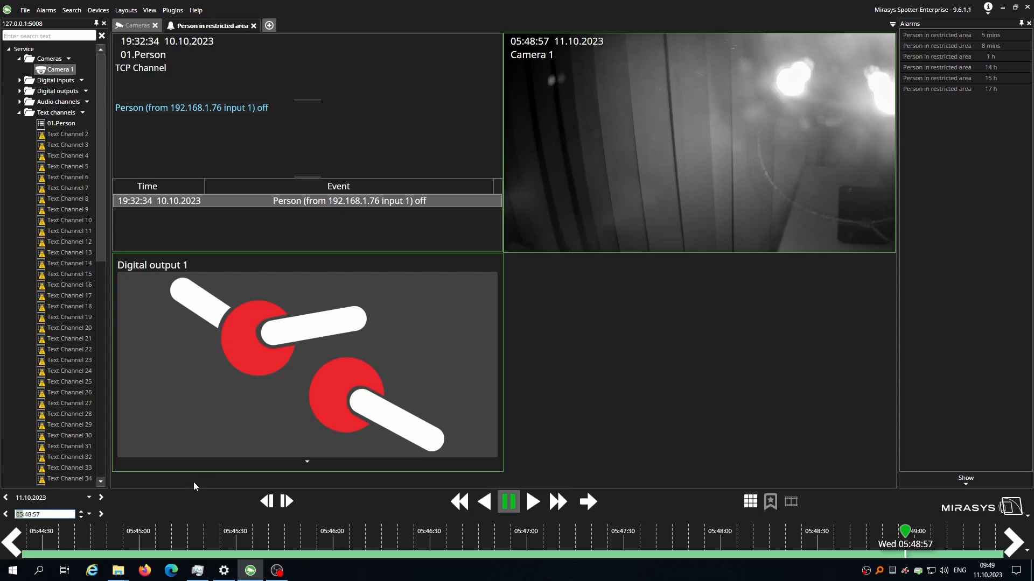
Open the newest Person in restricted area alarm with Camera 1, pause it, and review the footage at 09:44:37 and around 09:40:59.
{"action": "left_click", "coordinate": [942, 35]}
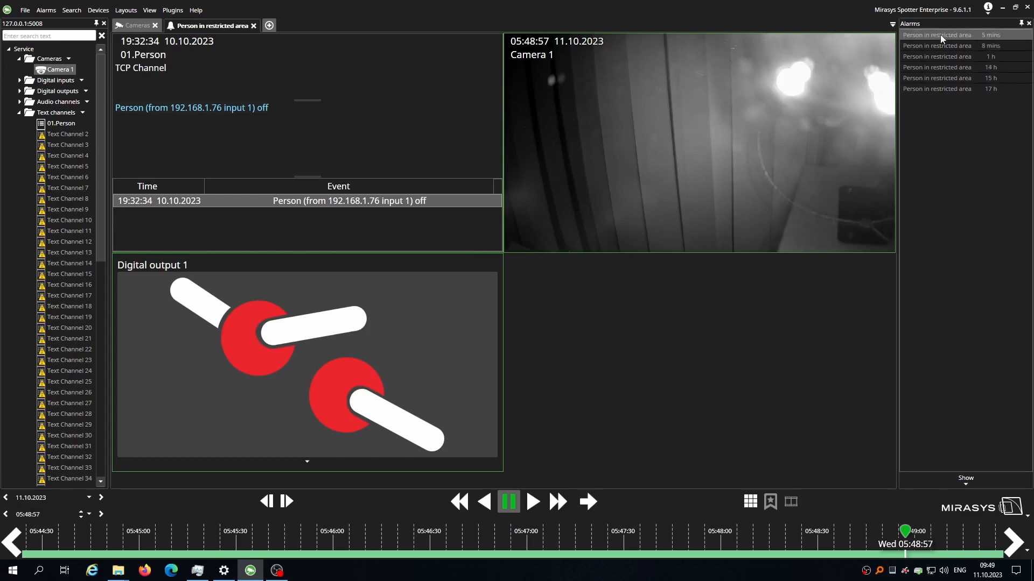
{"action": "double_click", "coordinate": [942, 38]}
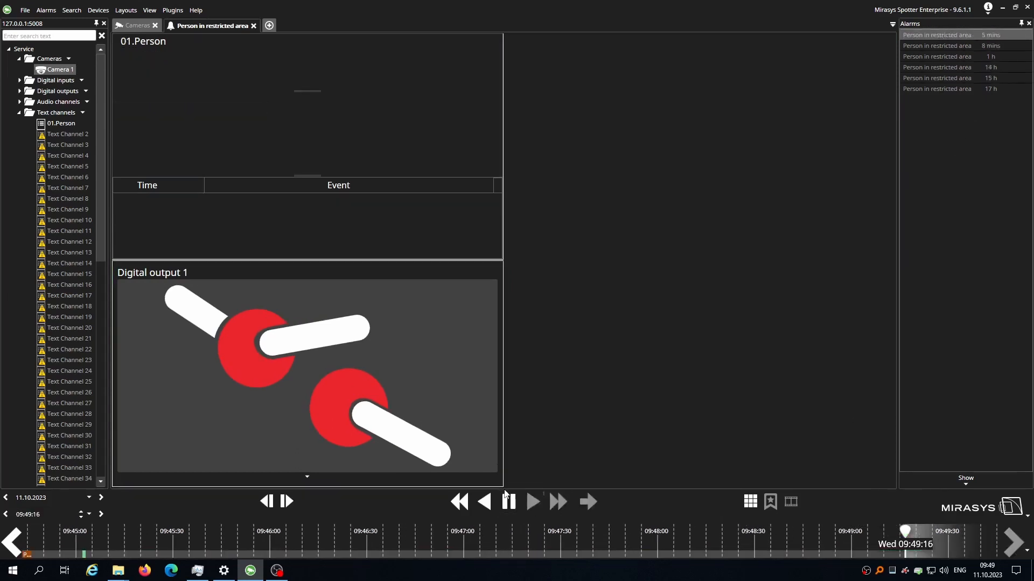
{"action": "left_click", "coordinate": [509, 501]}
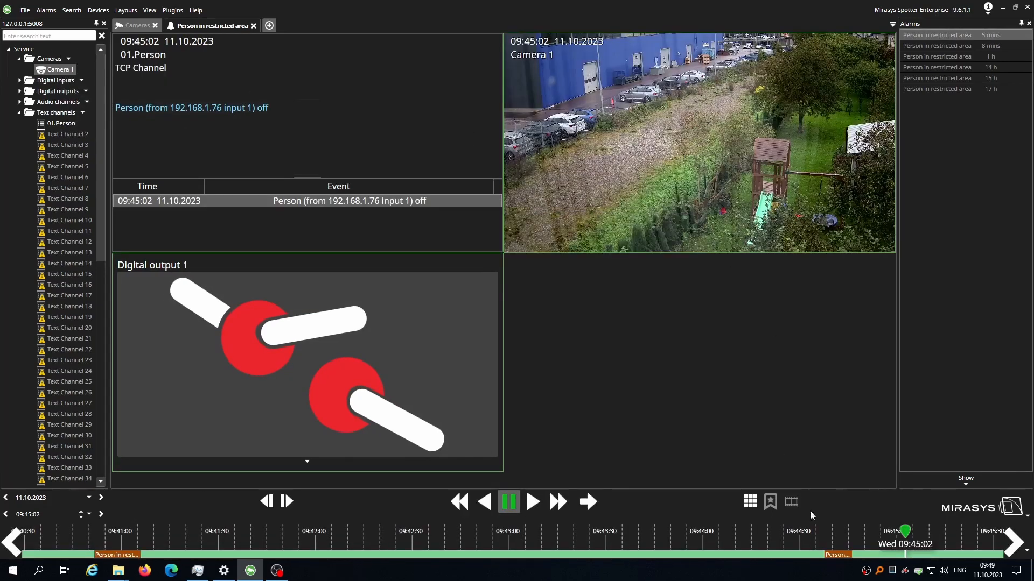
{"action": "left_click", "coordinate": [824, 541]}
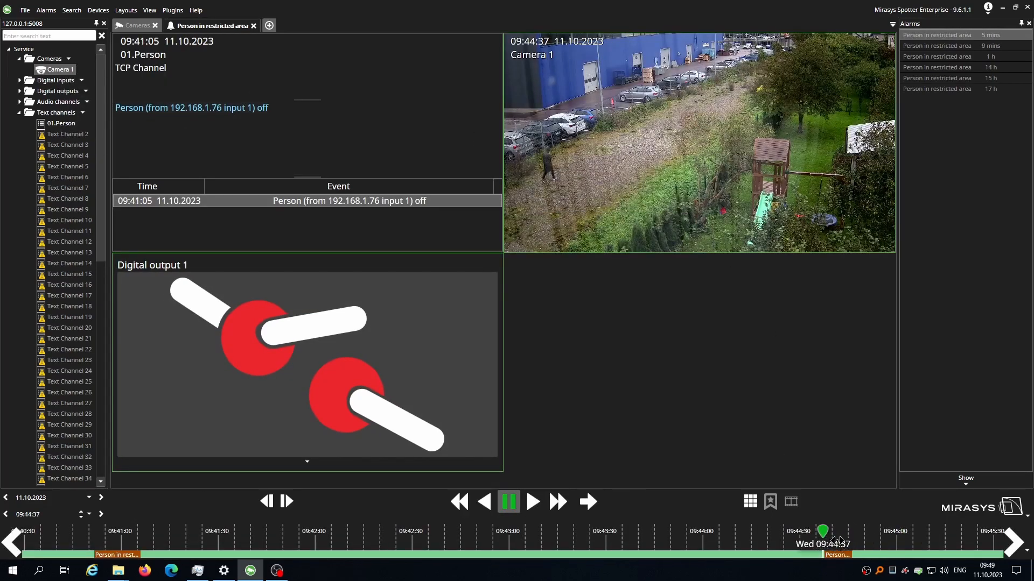
{"action": "left_click", "coordinate": [91, 545]}
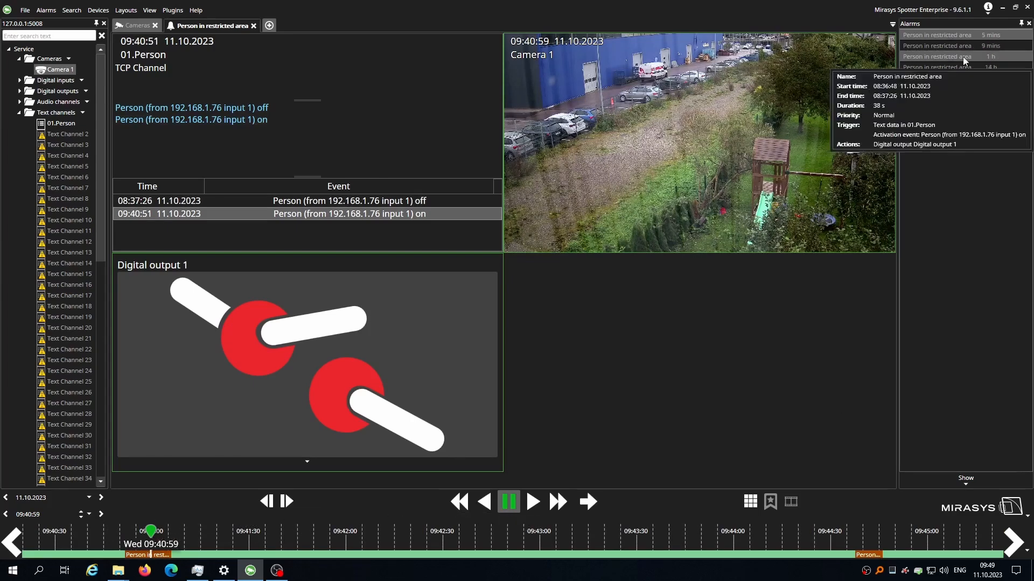
Open the one-hour-old alarm, pause its playback, add Camera 1 to the view, and move to 09:40:49 on the timeline.
{"action": "left_click", "coordinate": [949, 63]}
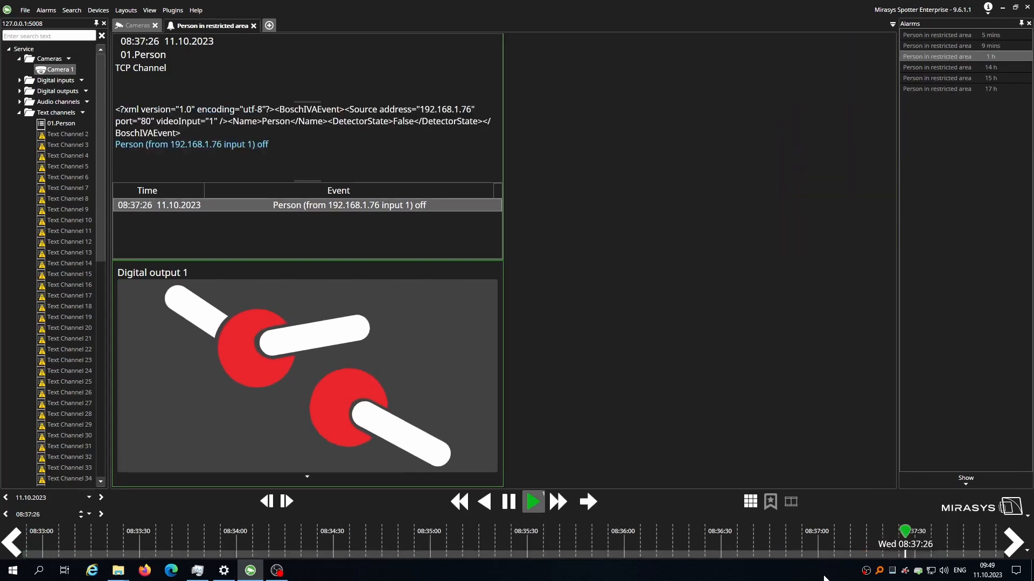
{"action": "left_click", "coordinate": [509, 504]}
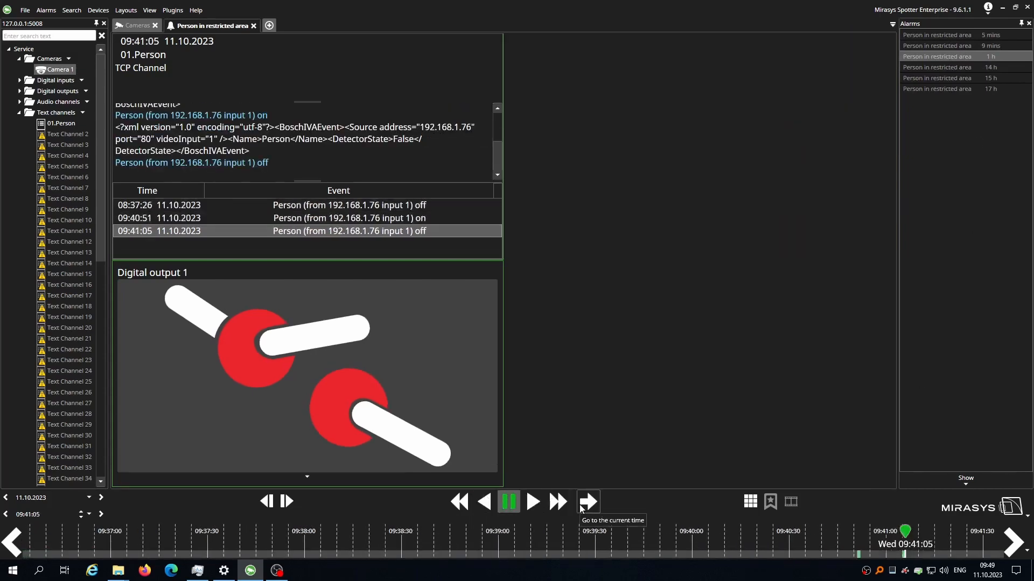
{"action": "double_click", "coordinate": [52, 73]}
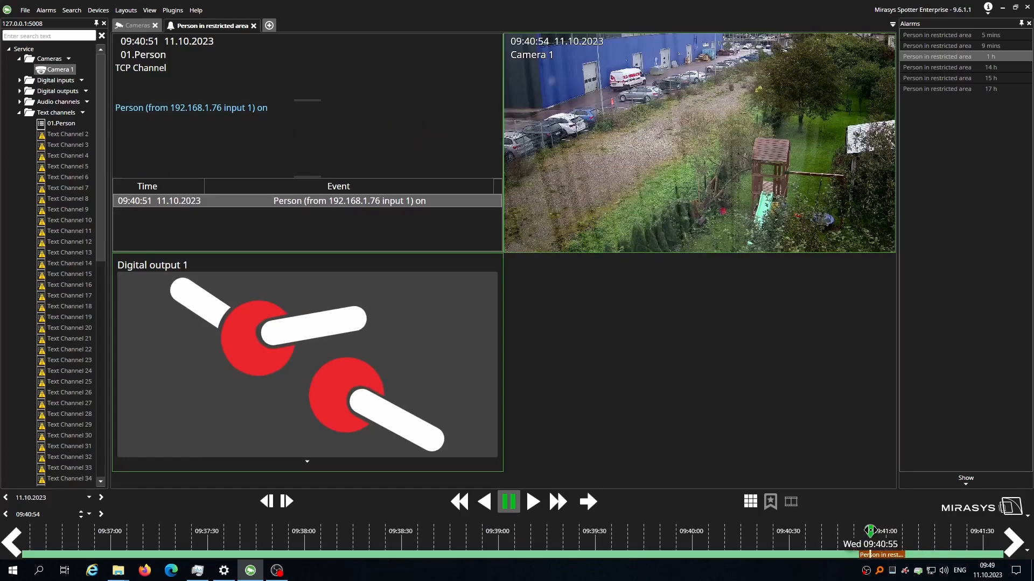
{"action": "left_click", "coordinate": [855, 534]}
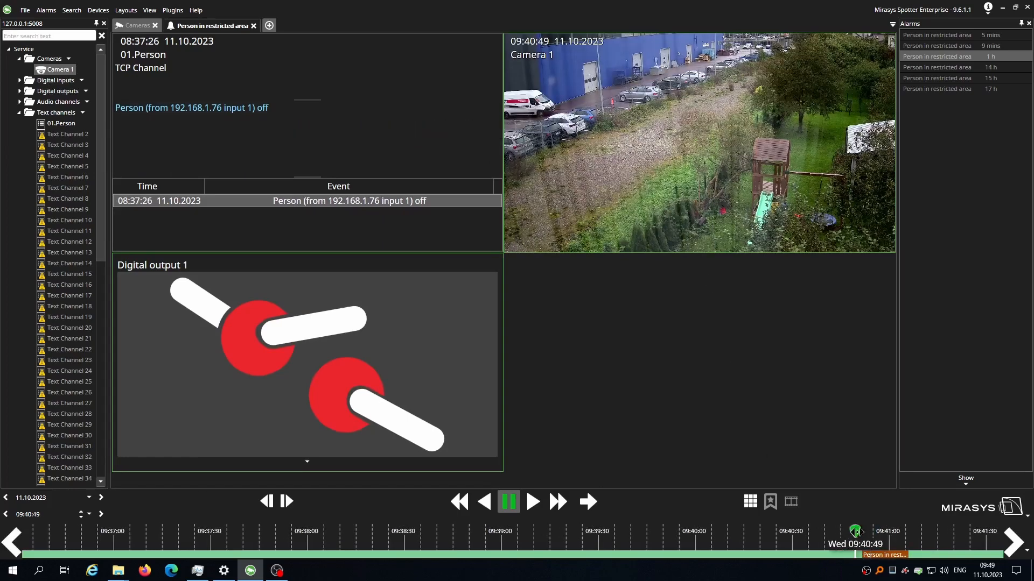
Open the 14-hour-old Person in restricted area alarm, add Camera 1 to the view, and pause the footage at 08:36:45.
{"action": "left_click", "coordinate": [936, 67]}
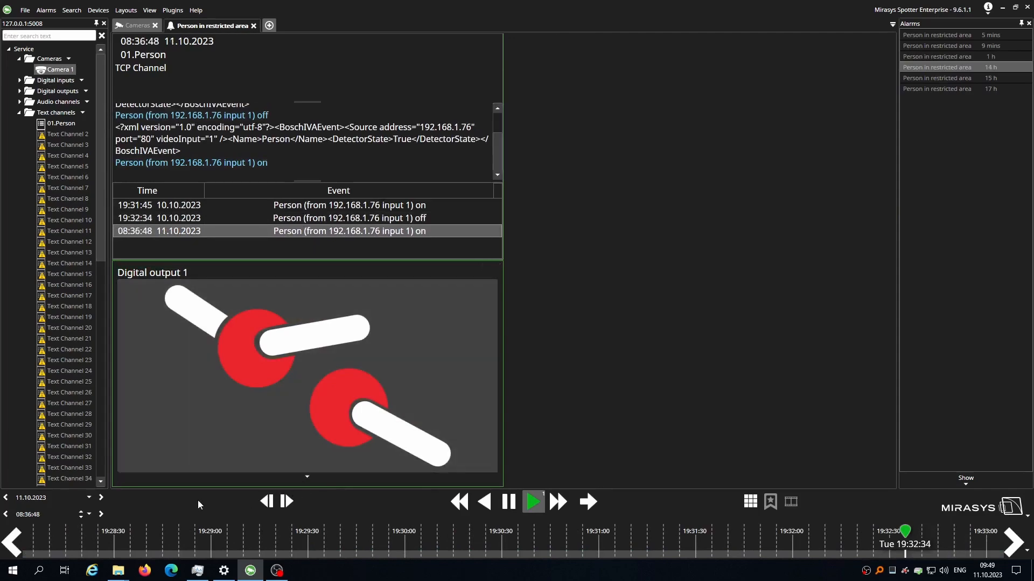
{"action": "left_click_drag", "start_coordinate": [59, 70], "coordinate": [653, 190]}
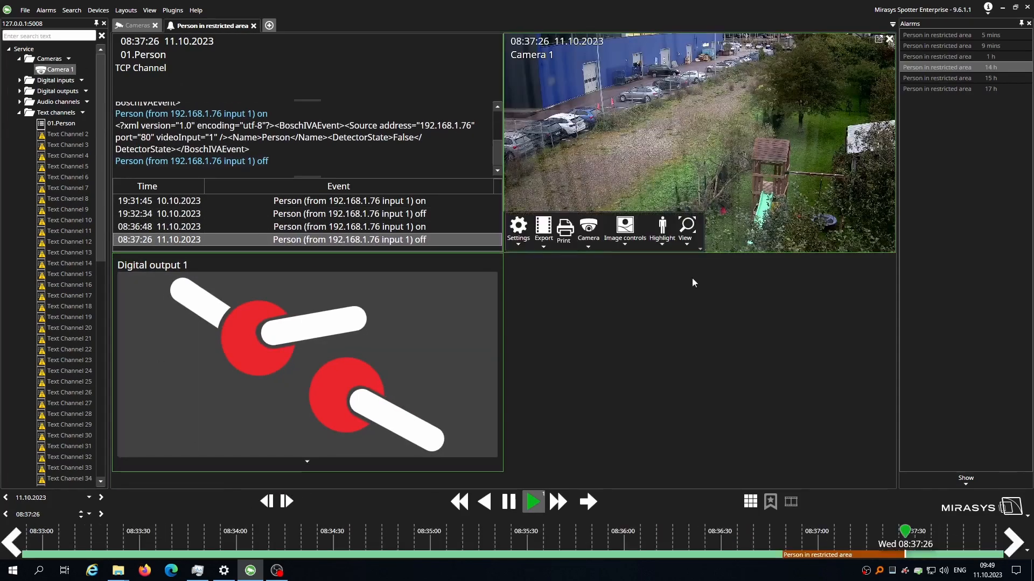
{"action": "left_click", "coordinate": [508, 502]}
{"action": "left_click", "coordinate": [810, 538]}
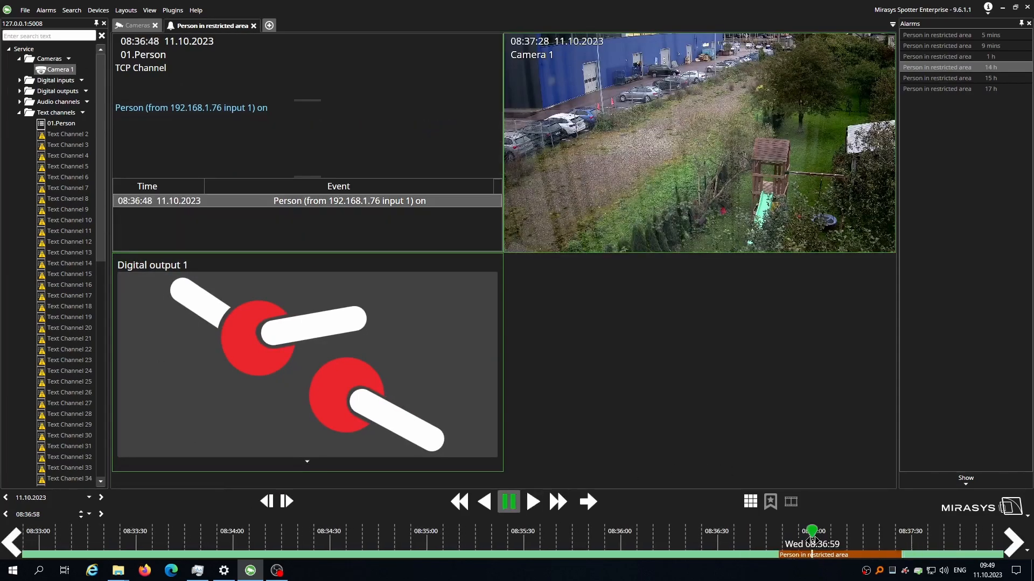
{"action": "left_click", "coordinate": [781, 539]}
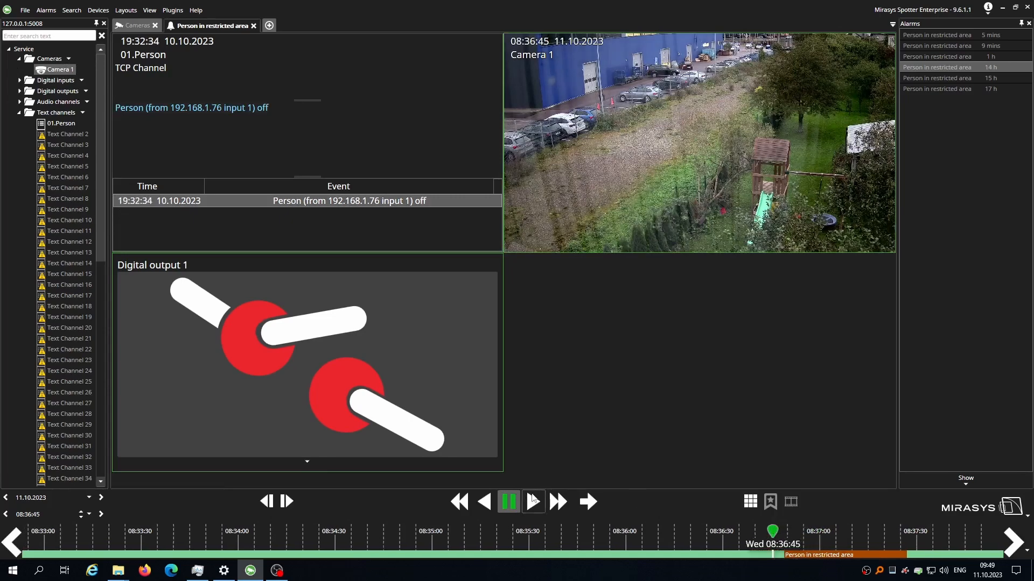
Play the alarm footage from 08:36:45 to examine the detected person, and pause it at 08:37:16.
{"action": "left_click", "coordinate": [509, 502]}
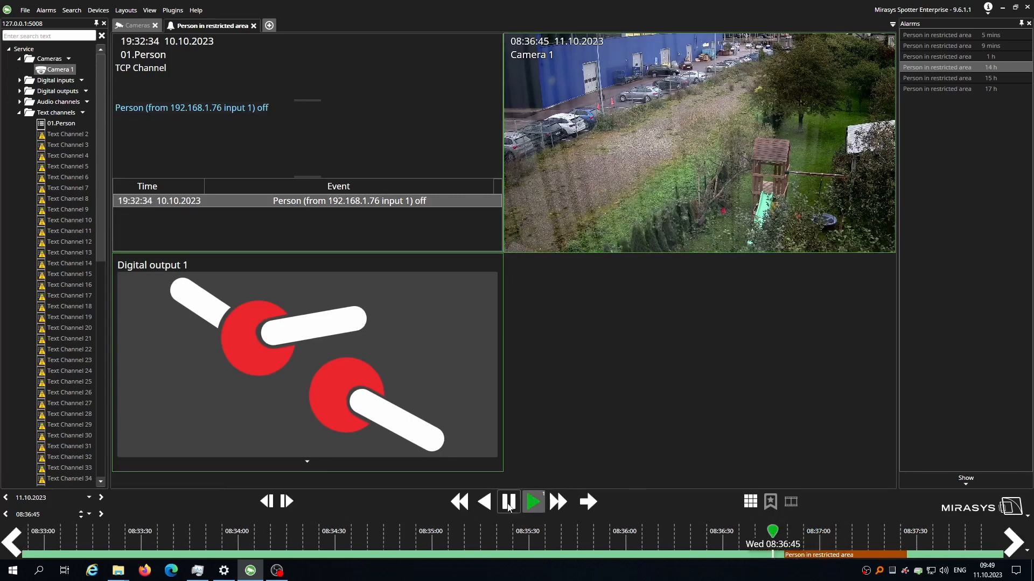
{"action": "left_click", "coordinate": [535, 505]}
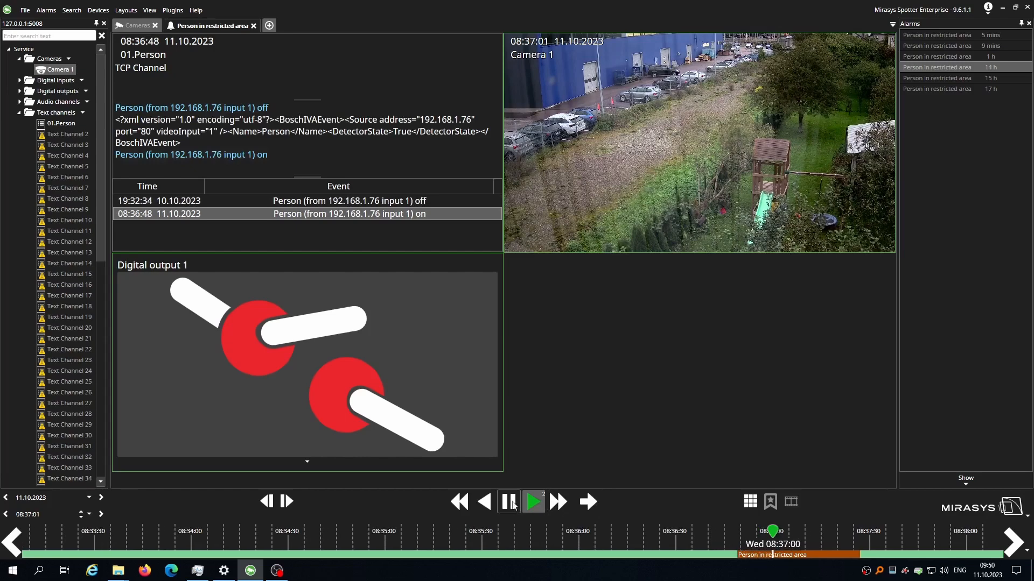
{"action": "mouse_move", "coordinate": [635, 107]}
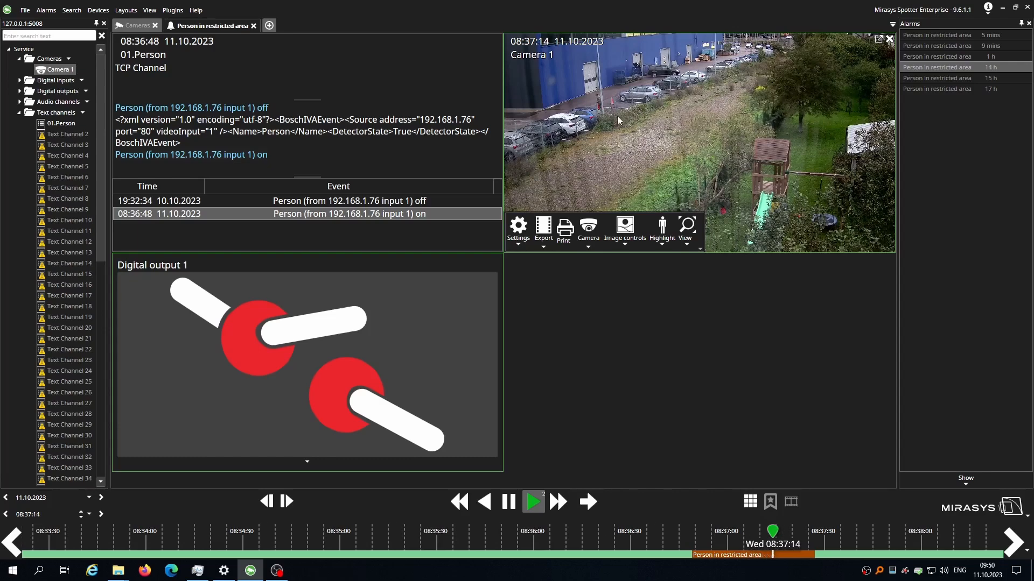
{"action": "left_click", "coordinate": [508, 501]}
Open Bosch Configuration Manager and view the VCA task area of the NBE-5503-AL-3kBullet camera.
{"action": "left_click", "coordinate": [12, 571]}
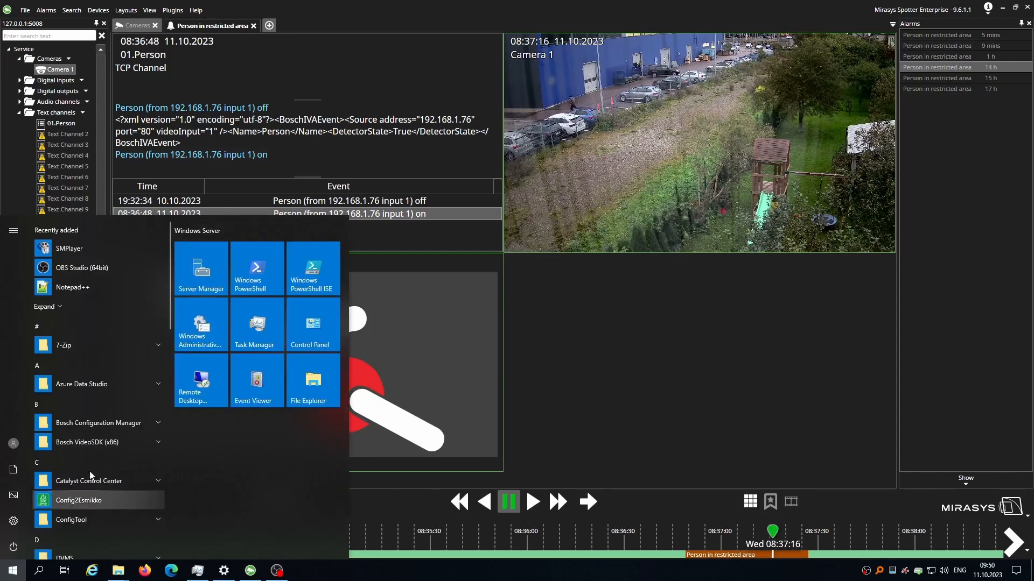
{"action": "left_click", "coordinate": [110, 428]}
{"action": "left_click", "coordinate": [94, 443]}
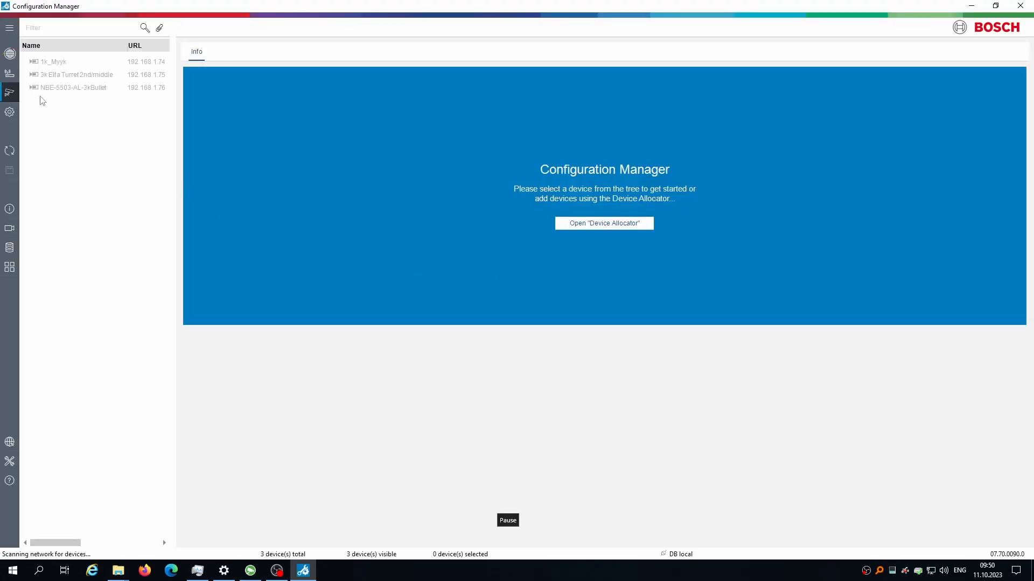
{"action": "left_click", "coordinate": [70, 90]}
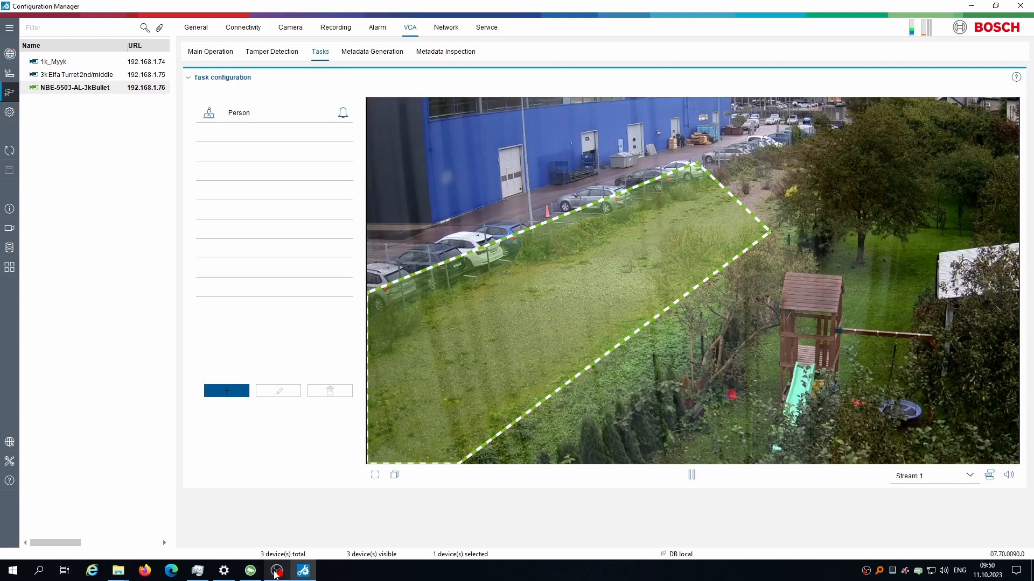
{"action": "left_click", "coordinate": [277, 572]}
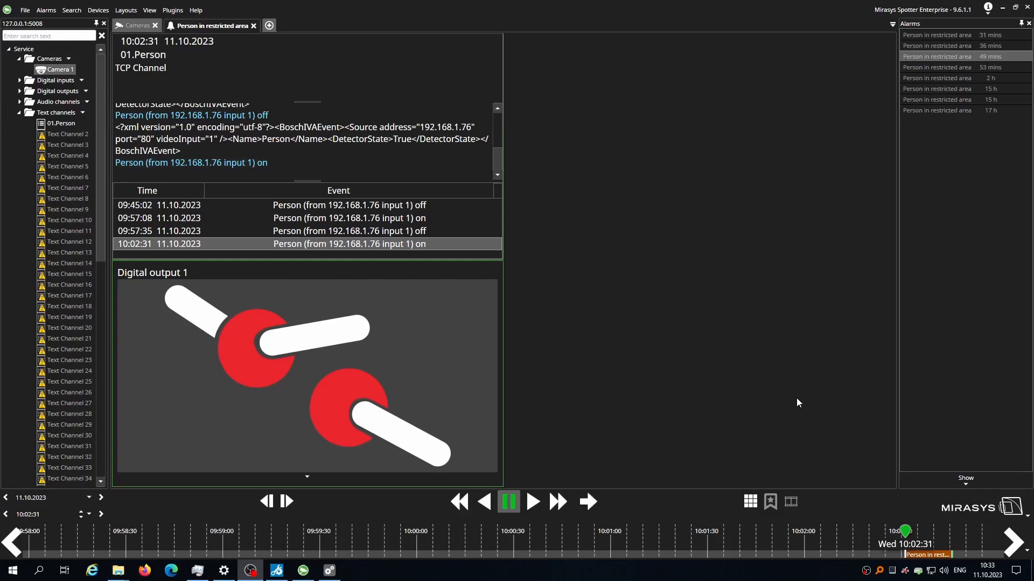
In Spotter, look through the 17-hour-old, 15-hour-old and 53-minute-old Person in restricted area alarms.
{"action": "left_click", "coordinate": [939, 105]}
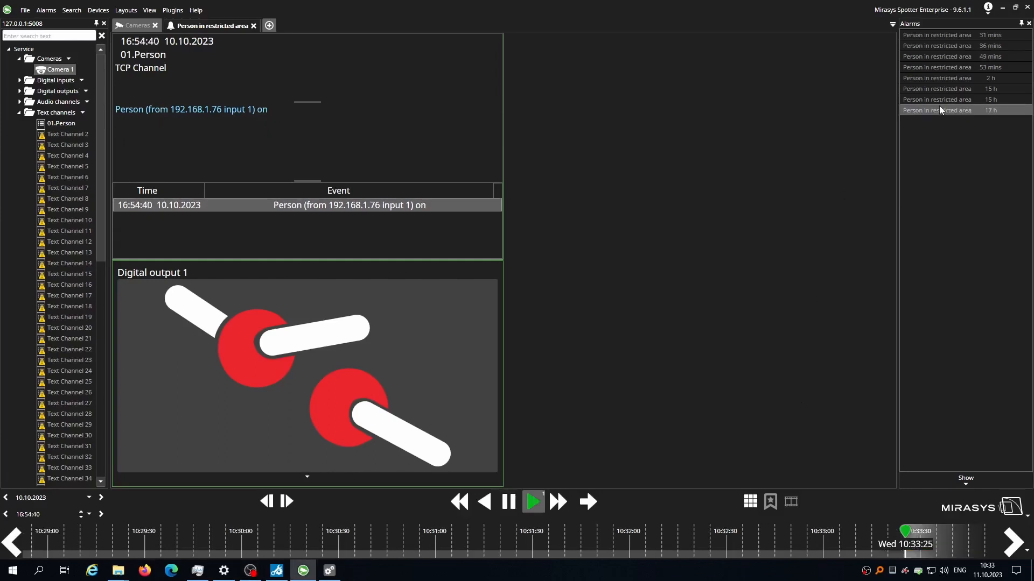
{"action": "left_click", "coordinate": [948, 96]}
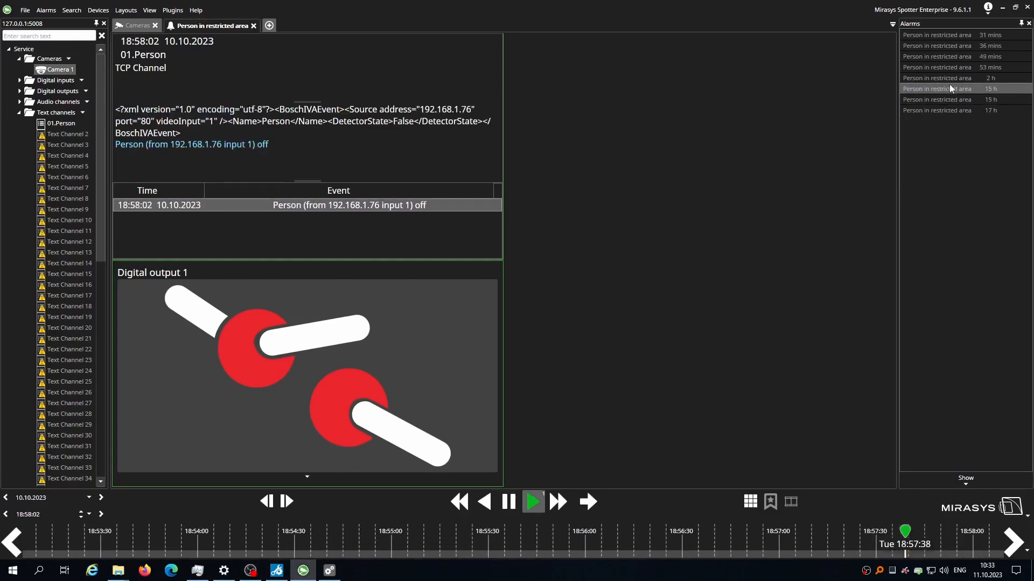
{"action": "left_click", "coordinate": [948, 85]}
{"action": "left_click", "coordinate": [959, 69]}
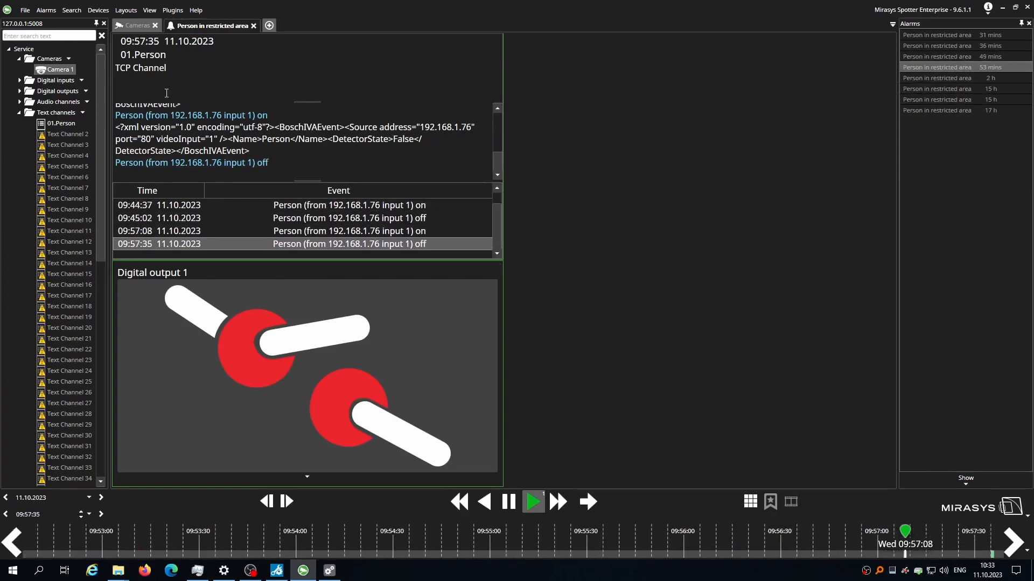
Review the two newest alarms with Camera 1 in view, pausing them at 09:57:15 and 10:02:32.
{"action": "left_click", "coordinate": [953, 48]}
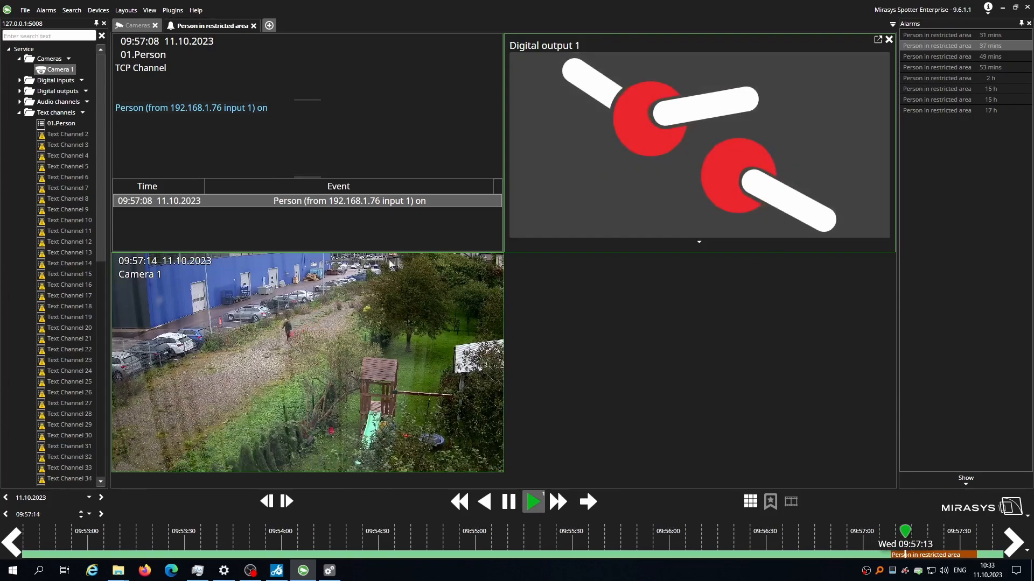
{"action": "left_click", "coordinate": [508, 502]}
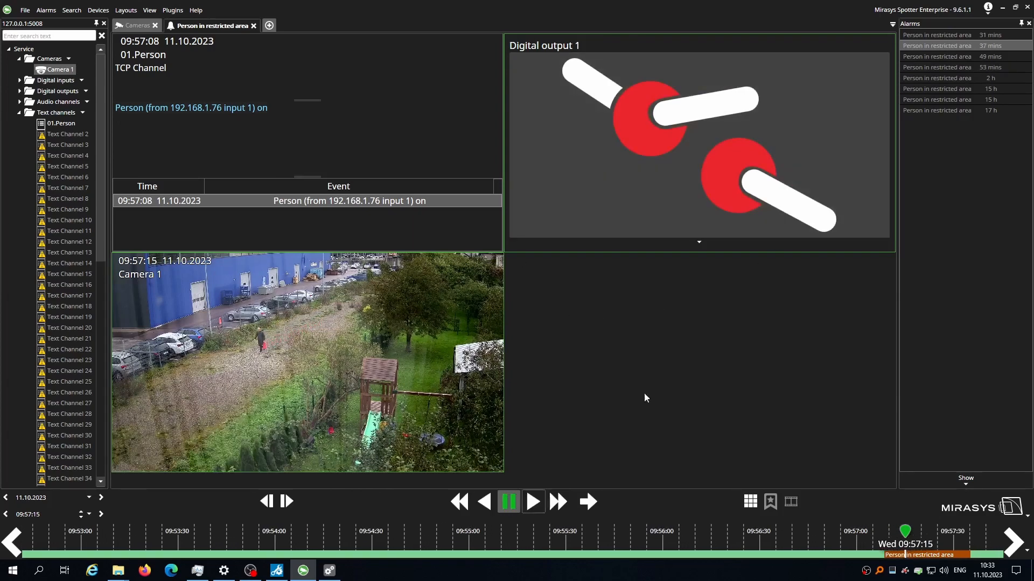
{"action": "left_click", "coordinate": [955, 36]}
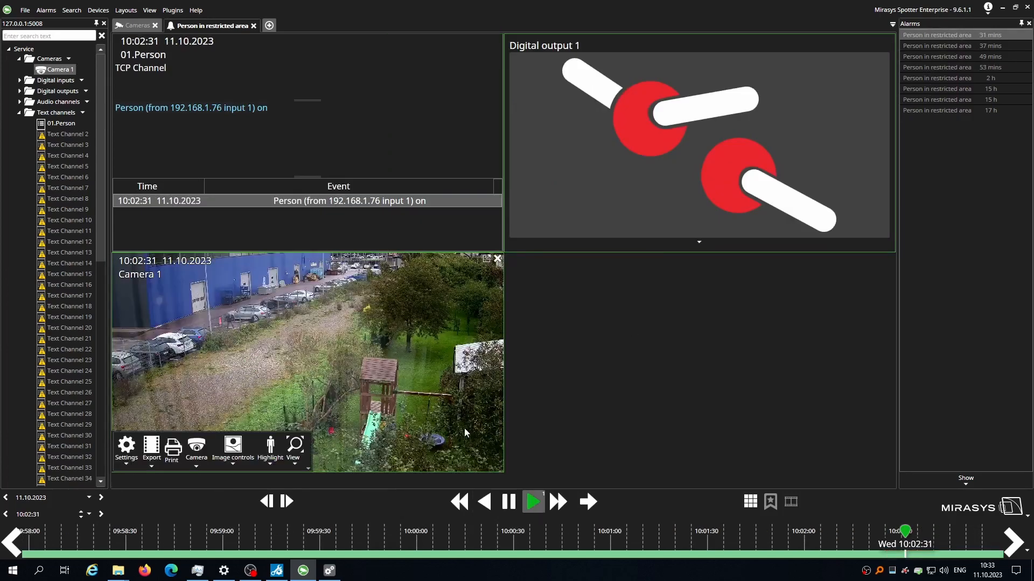
{"action": "left_click", "coordinate": [509, 501]}
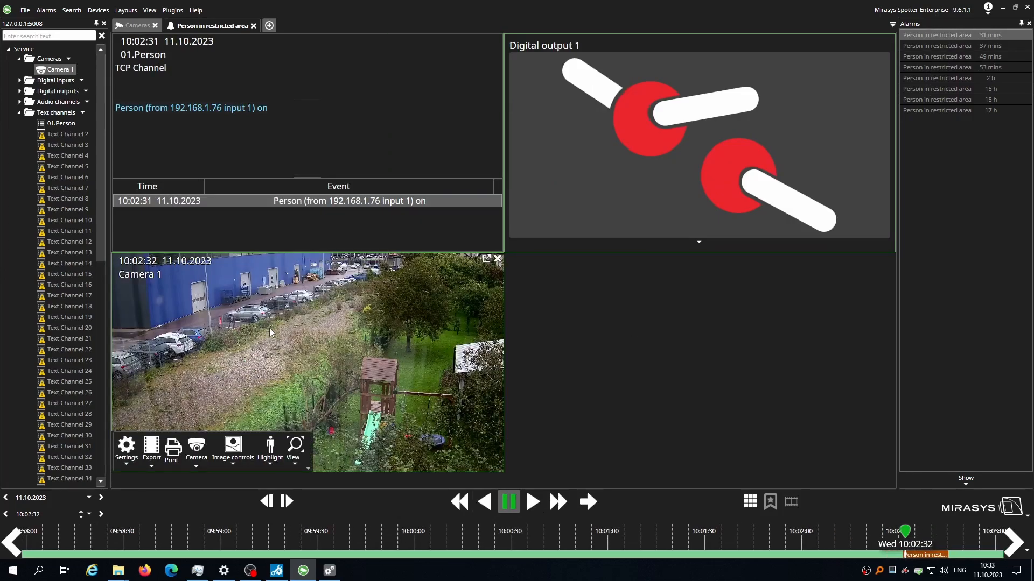
Switch to System Manager, open the Person in restricted area alarm's configuration, and review its actions and trigger.
{"action": "left_click", "coordinate": [330, 571]}
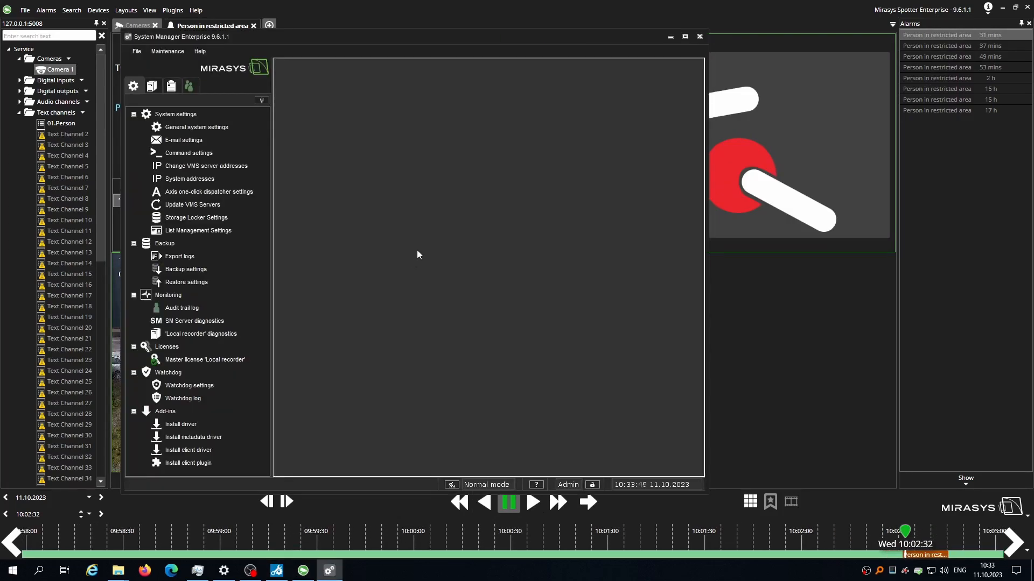
{"action": "left_click", "coordinate": [155, 90]}
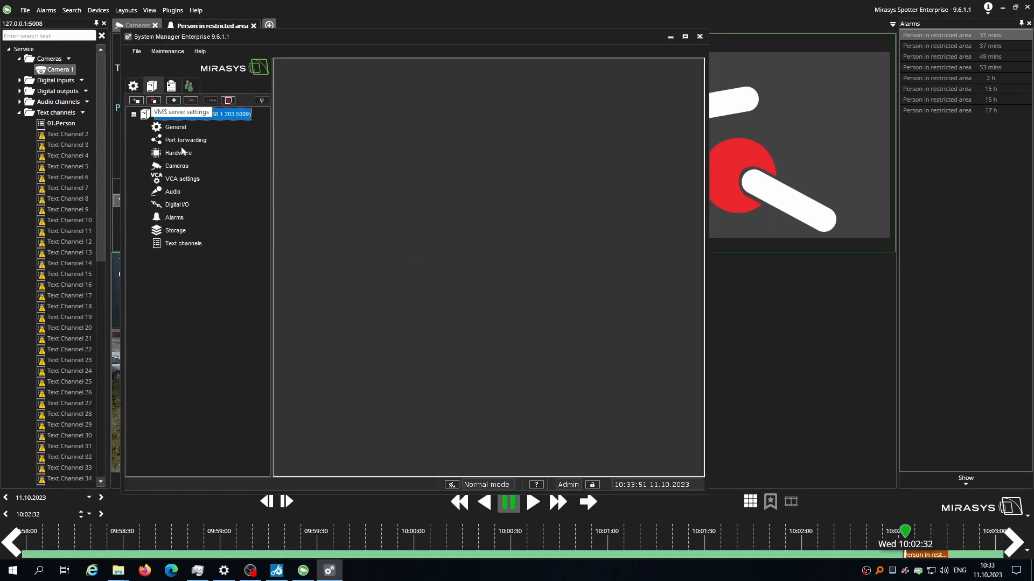
{"action": "left_click", "coordinate": [176, 218]}
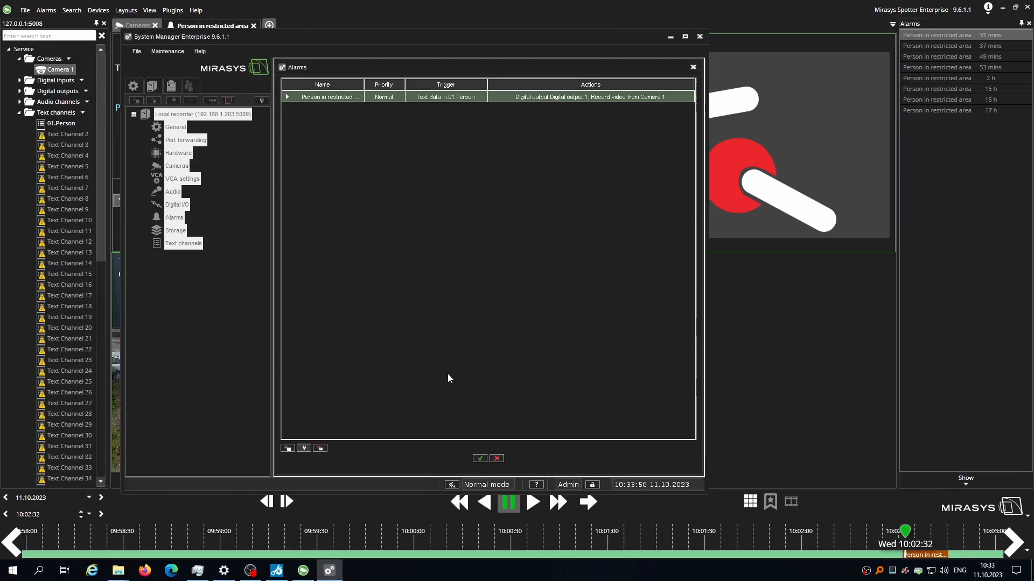
{"action": "left_click", "coordinate": [351, 83]}
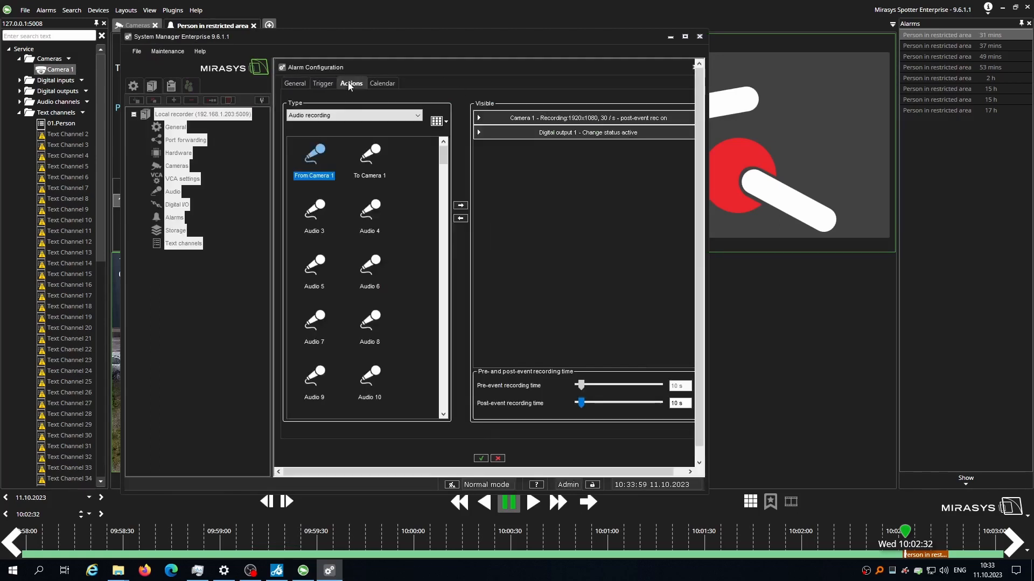
{"action": "left_click", "coordinate": [324, 85]}
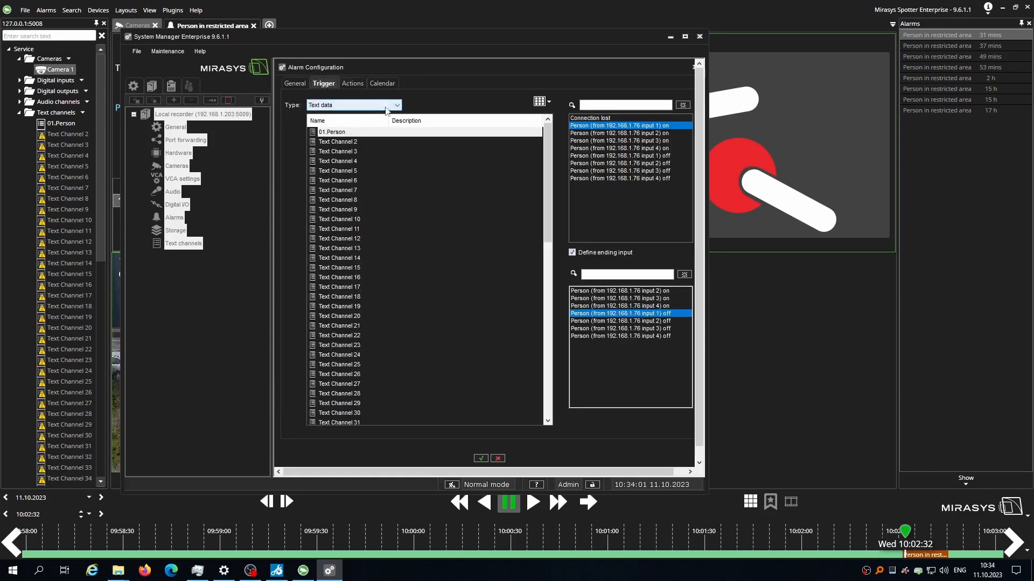
Examine the alarm's Camera 1 recording action settings and the available action types.
{"action": "left_click", "coordinate": [358, 83]}
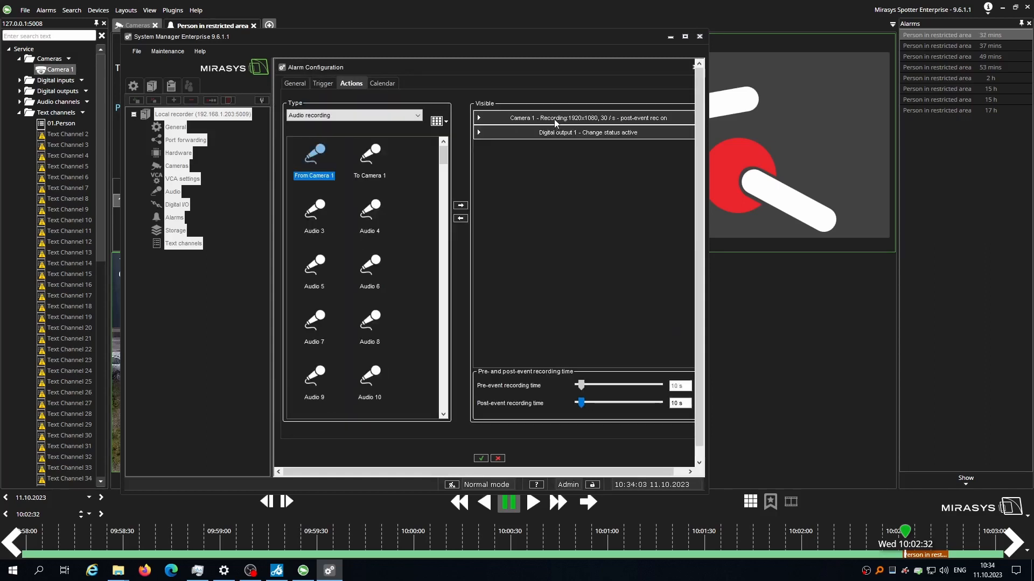
{"action": "left_click", "coordinate": [556, 124]}
{"action": "left_click", "coordinate": [479, 119]}
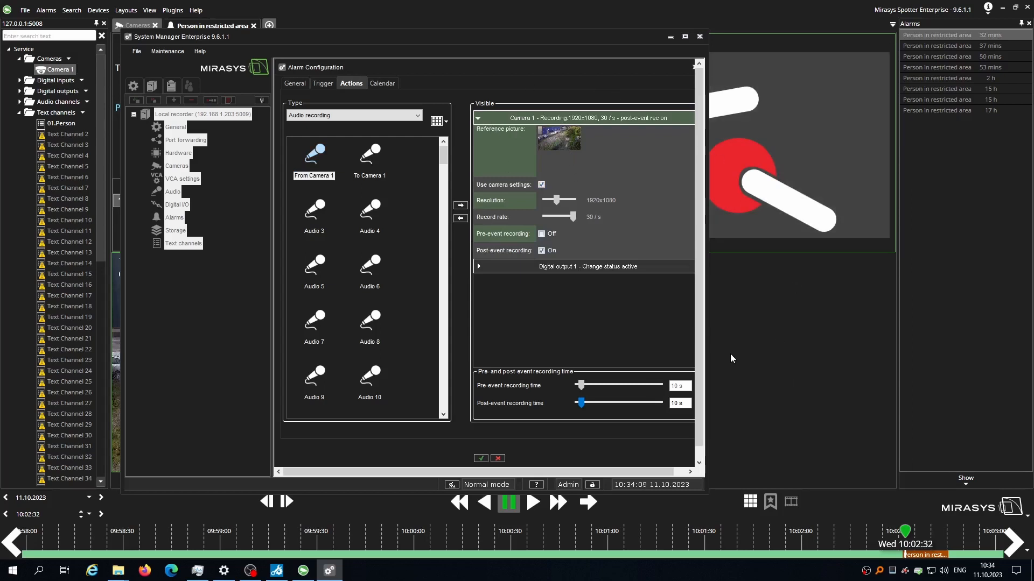
{"action": "left_click", "coordinate": [412, 115]}
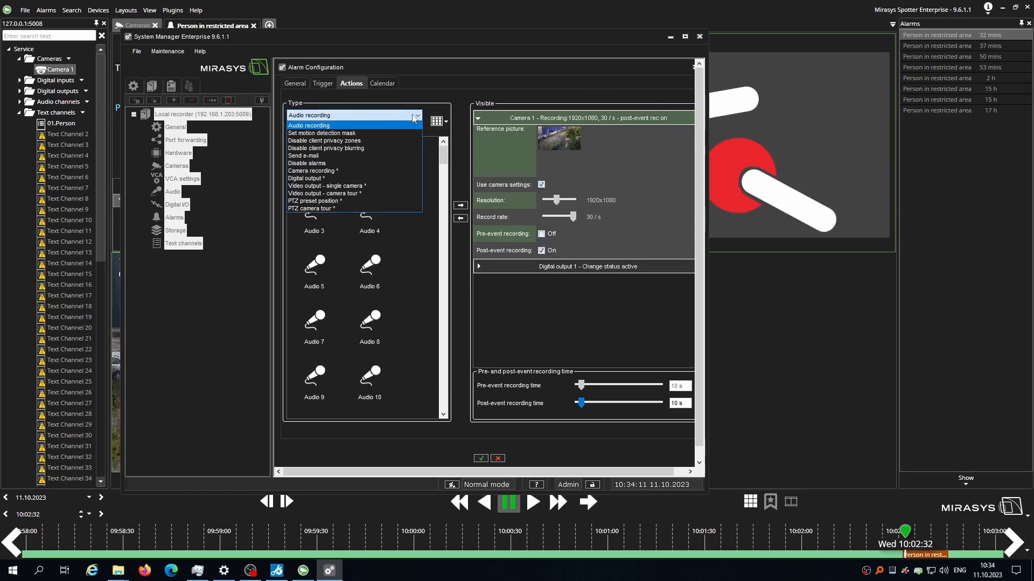
{"action": "left_click", "coordinate": [413, 125]}
Remove the Digital output 1 action from the alarm, save the alarm settings, and return to Spotter.
{"action": "left_click", "coordinate": [565, 271]}
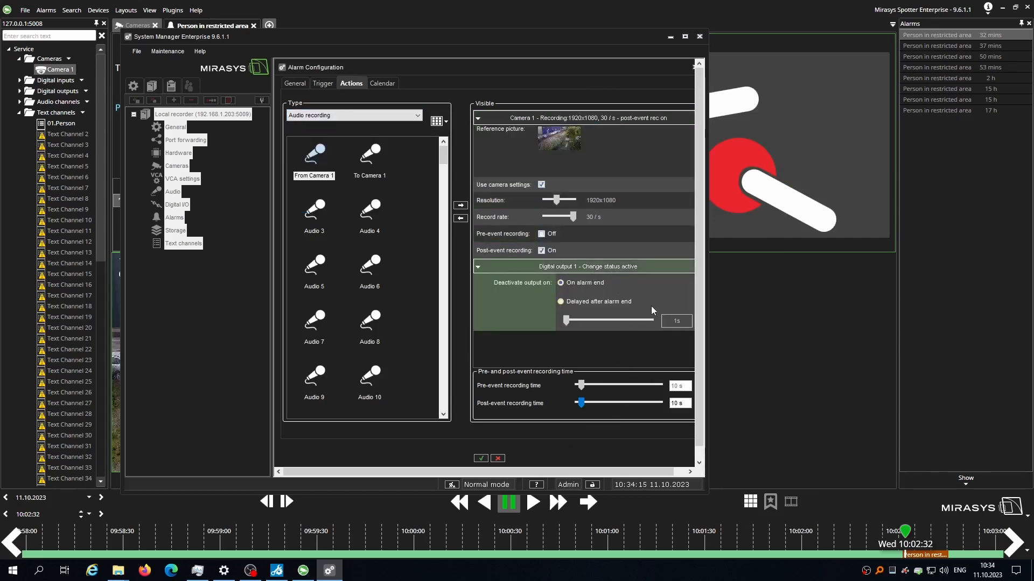
{"action": "left_click", "coordinate": [460, 219]}
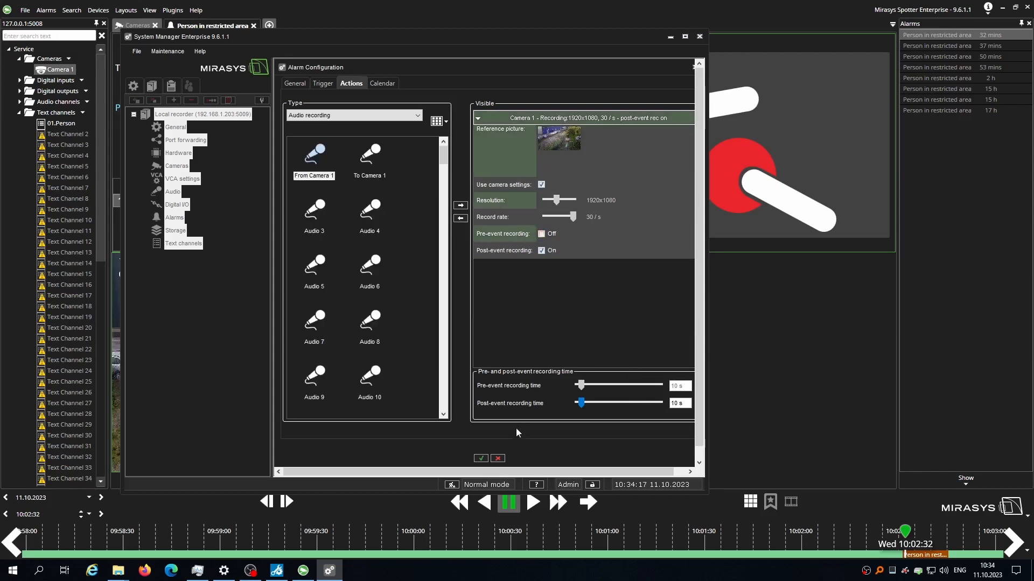
{"action": "left_click", "coordinate": [480, 459]}
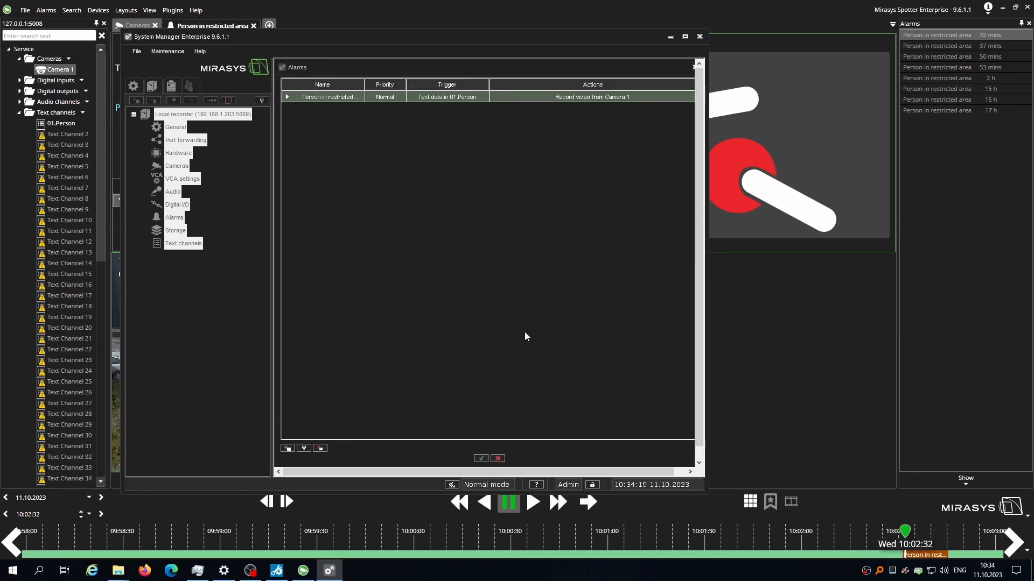
{"action": "left_click", "coordinate": [478, 461]}
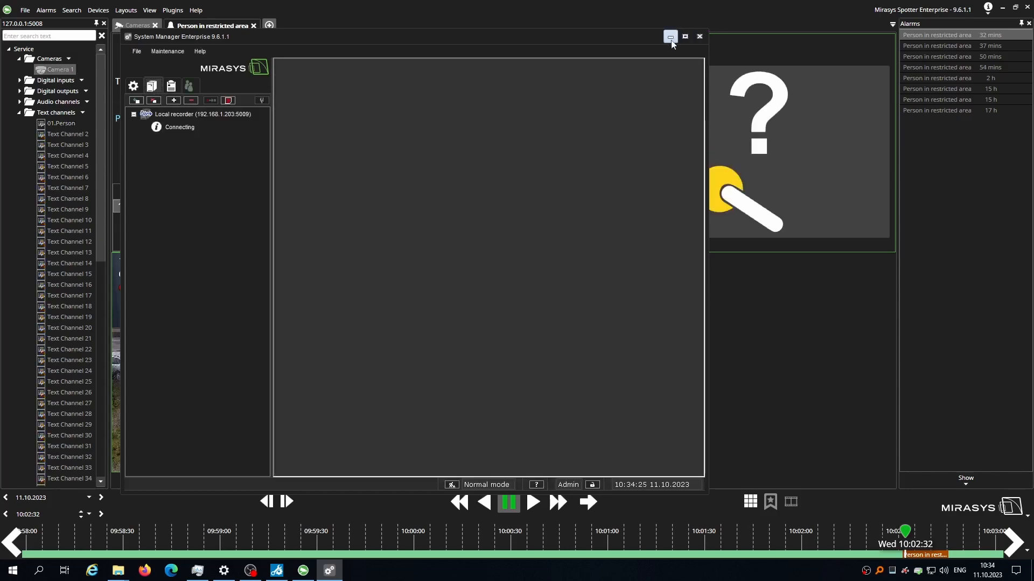
{"action": "left_click", "coordinate": [732, 5]}
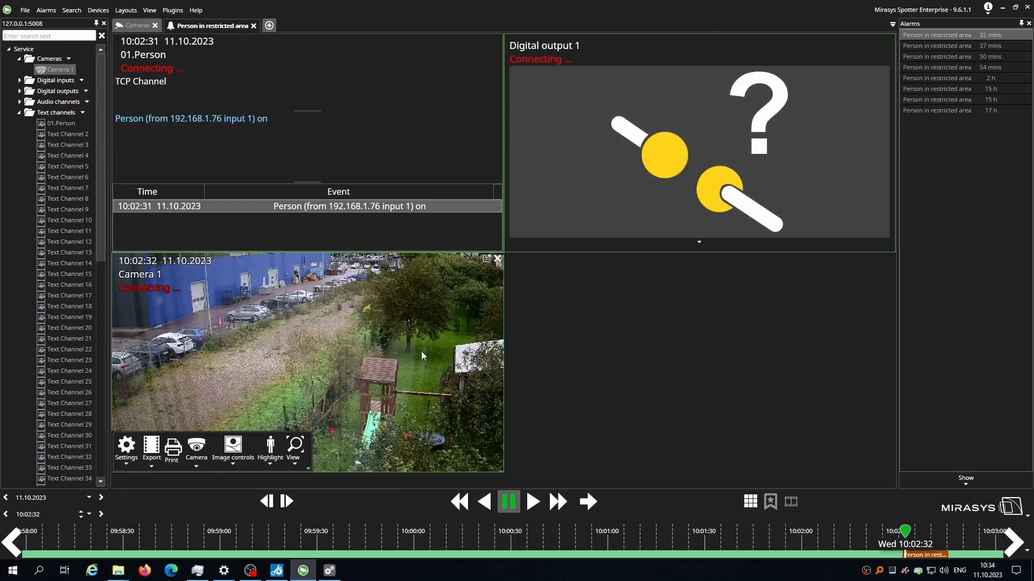
Play back the three-minute-old Person in restricted area alarm and examine the person in the Camera 1 footage.
{"action": "mouse_move", "coordinate": [454, 385]}
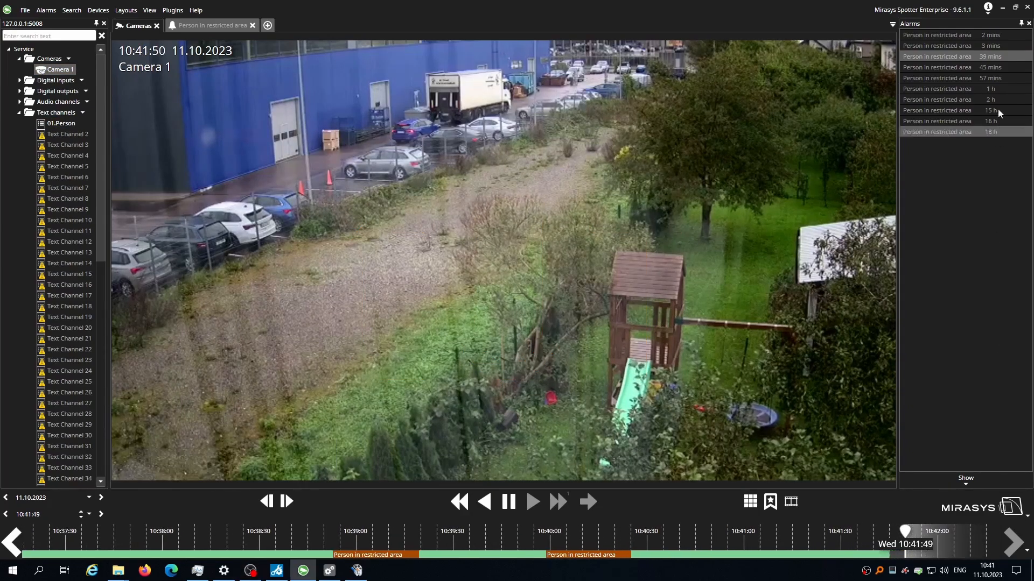
{"action": "left_click", "coordinate": [944, 45]}
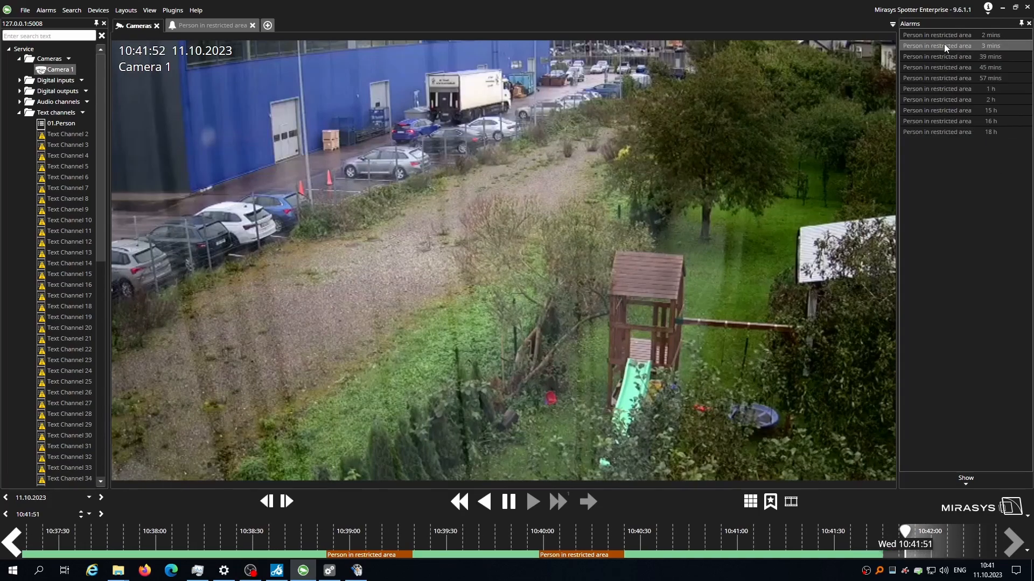
{"action": "double_click", "coordinate": [944, 45]}
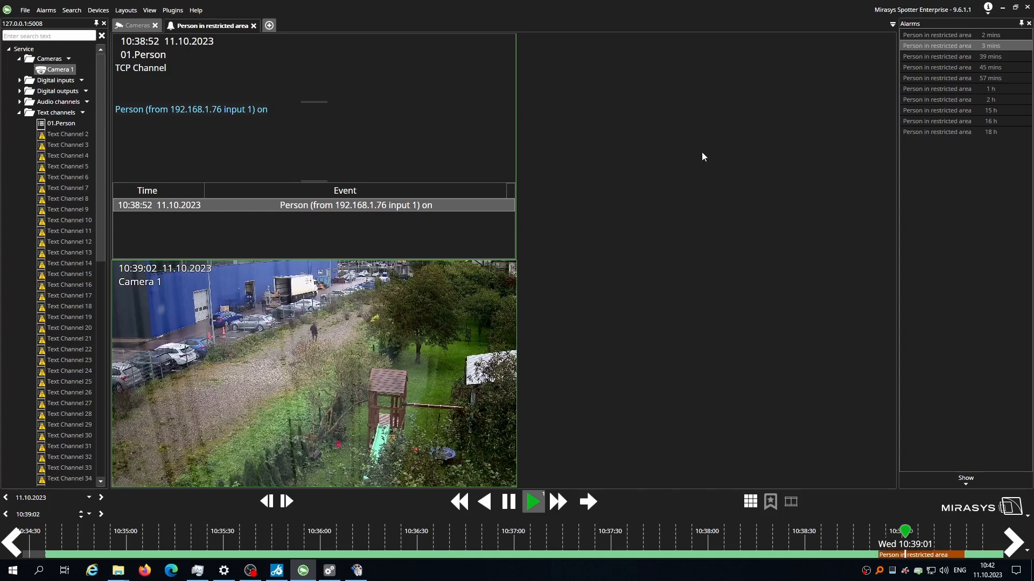
{"action": "mouse_move", "coordinate": [273, 323]}
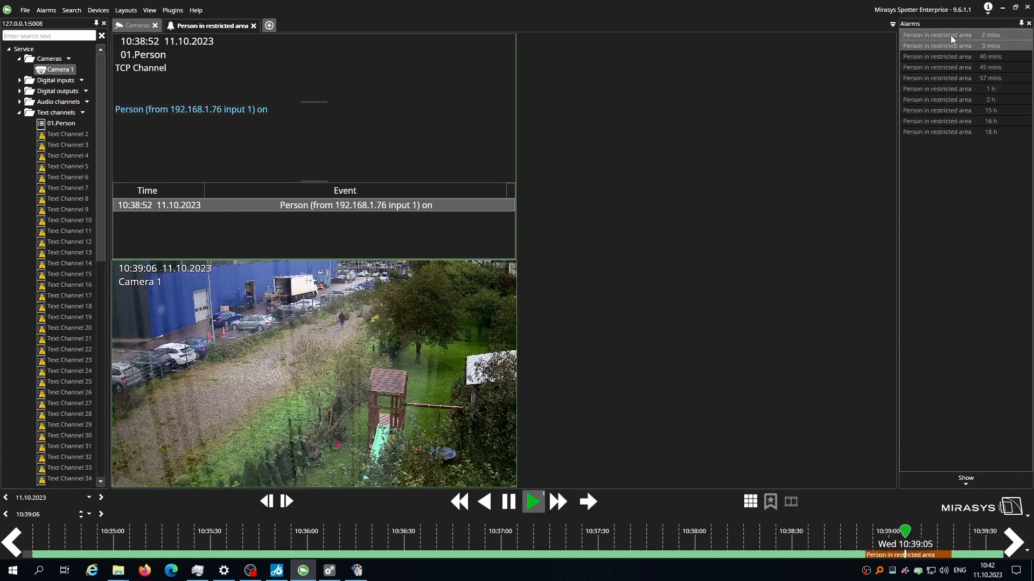
Check the newest alarm's details and speed up the playback of the open alarm.
{"action": "mouse_move", "coordinate": [951, 34]}
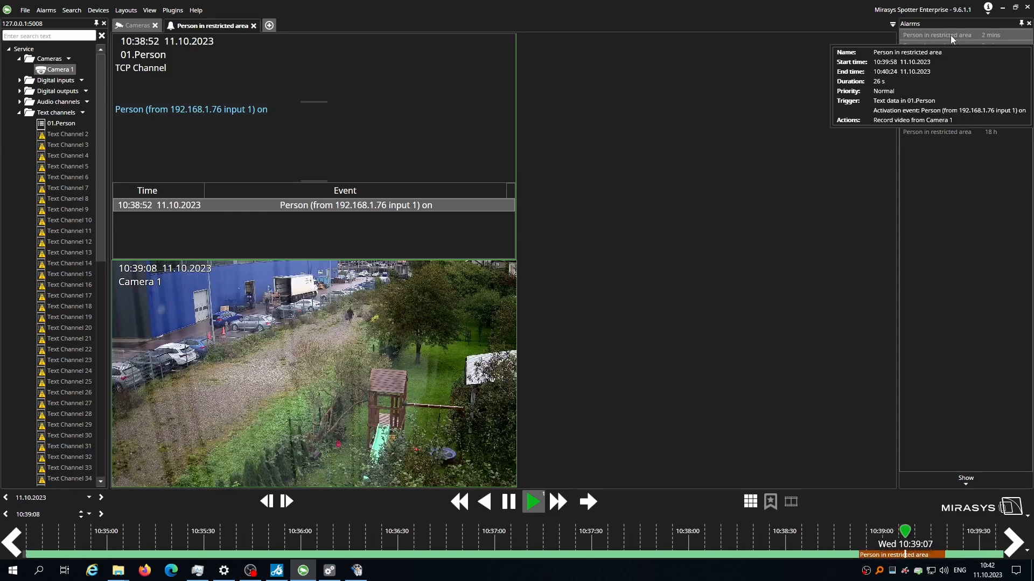
{"action": "left_click", "coordinate": [537, 502]}
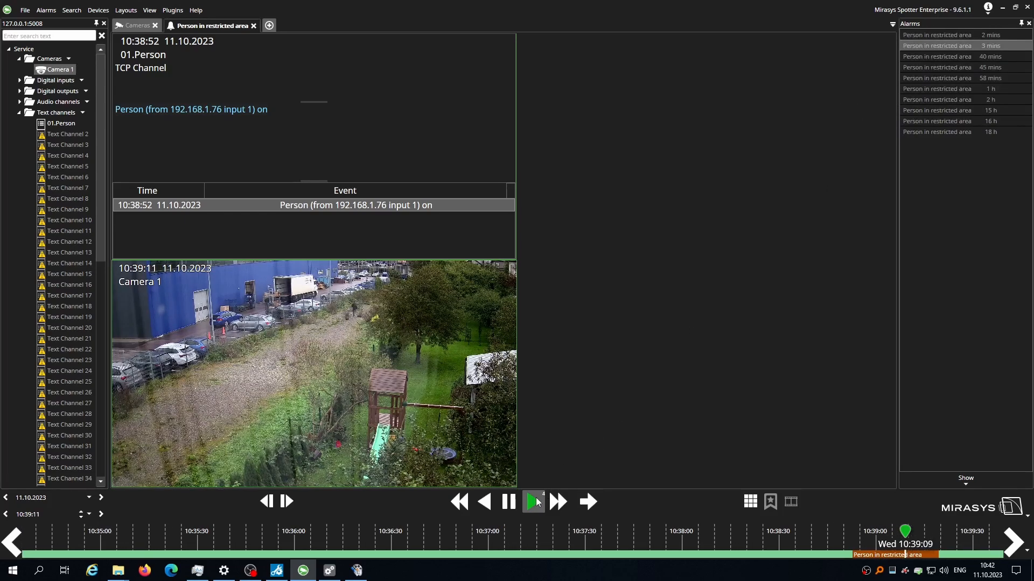
{"action": "left_click", "coordinate": [537, 502]}
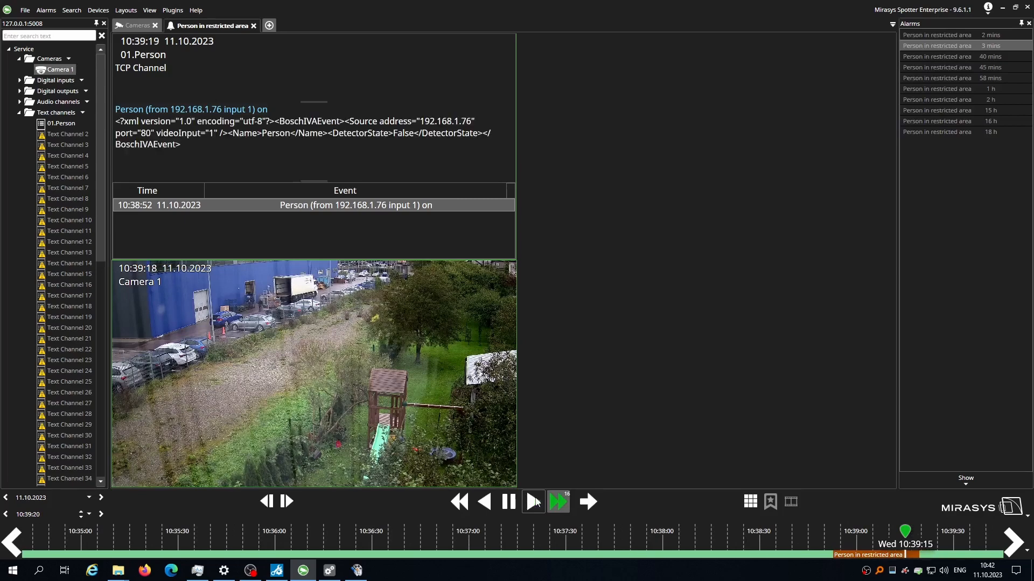